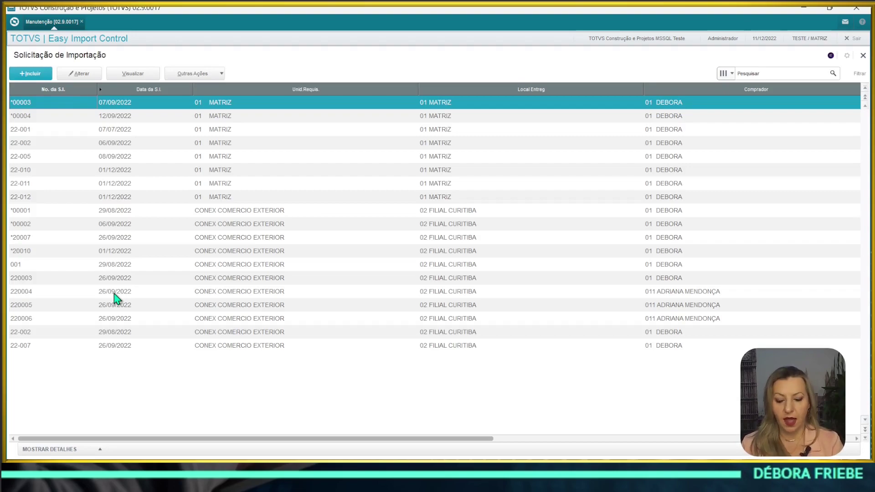
Start a new normal import request (S.I. Normal) and number it 22-015.
{"action": "left_click", "coordinate": [29, 75]}
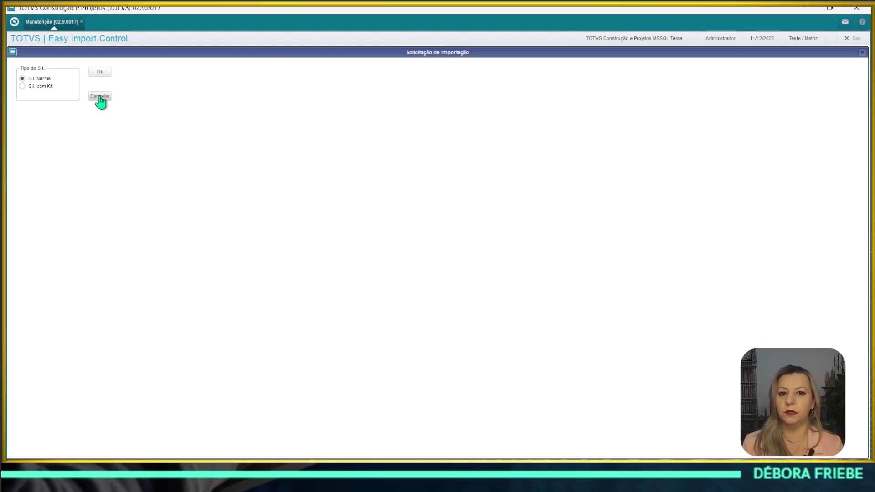
{"action": "left_click", "coordinate": [105, 72]}
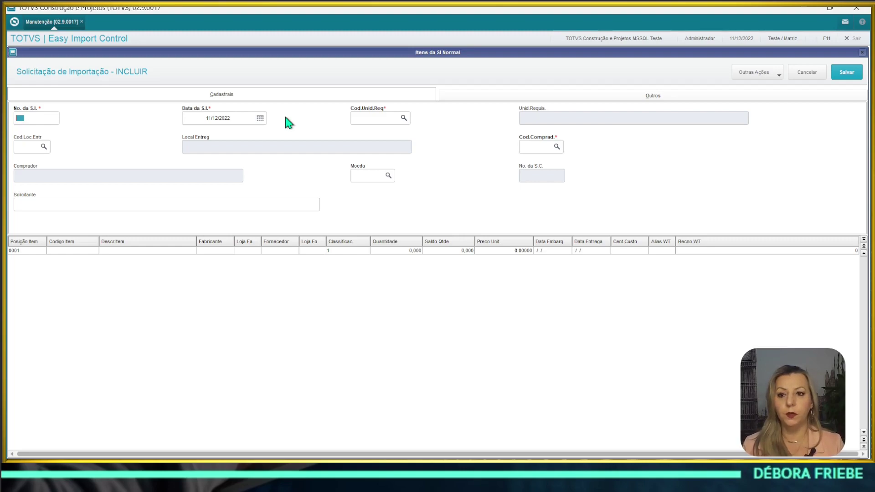
{"action": "type", "text": "22"}
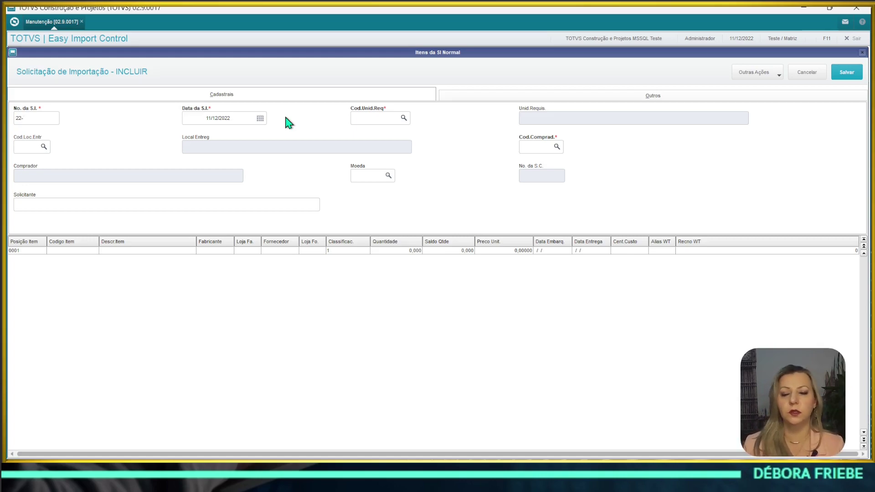
{"action": "type", "text": "-015"}
{"action": "key", "text": "Tab"}
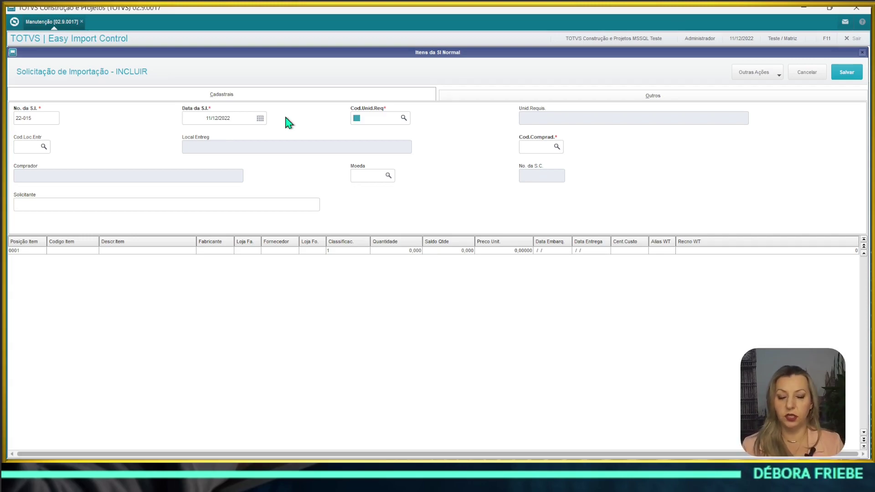
Set the requesting unit to CONEX (COMERCIO EXTERIOR) and accept the filled-in delivery location.
{"action": "key", "text": "F3"}
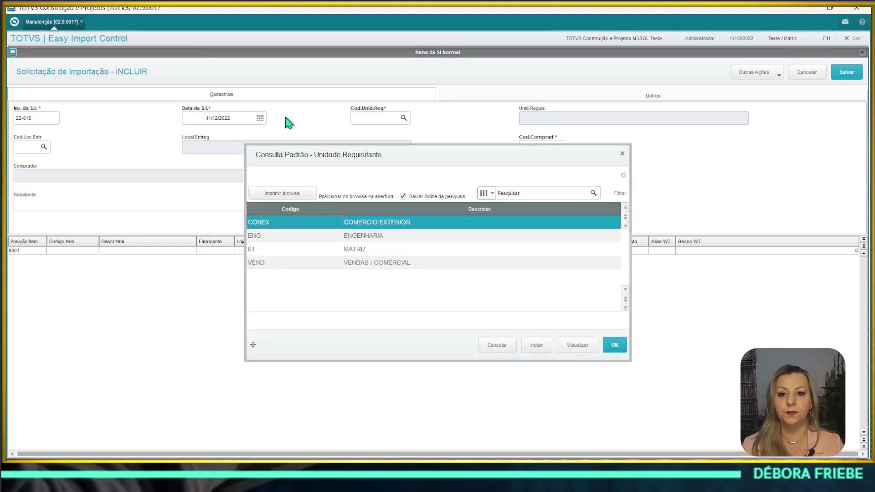
{"action": "key", "text": "Down"}
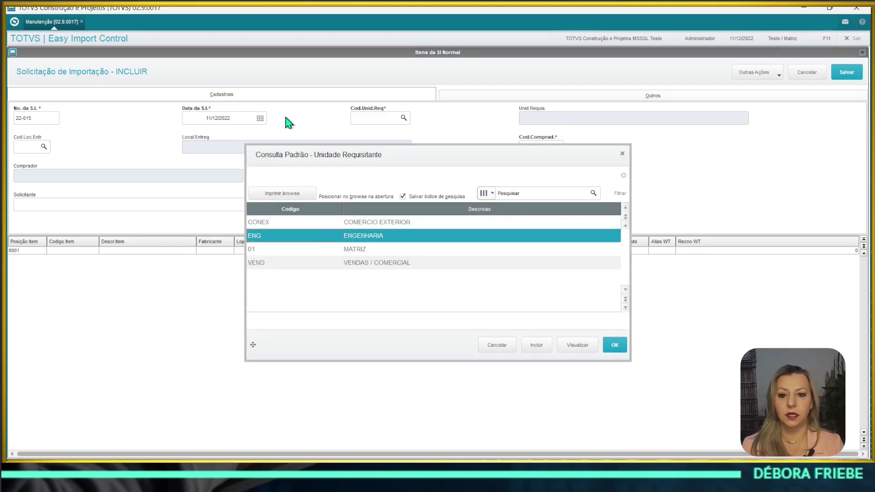
{"action": "key", "text": "Down"}
{"action": "key", "text": "Up"}
{"action": "key", "text": "Up"}
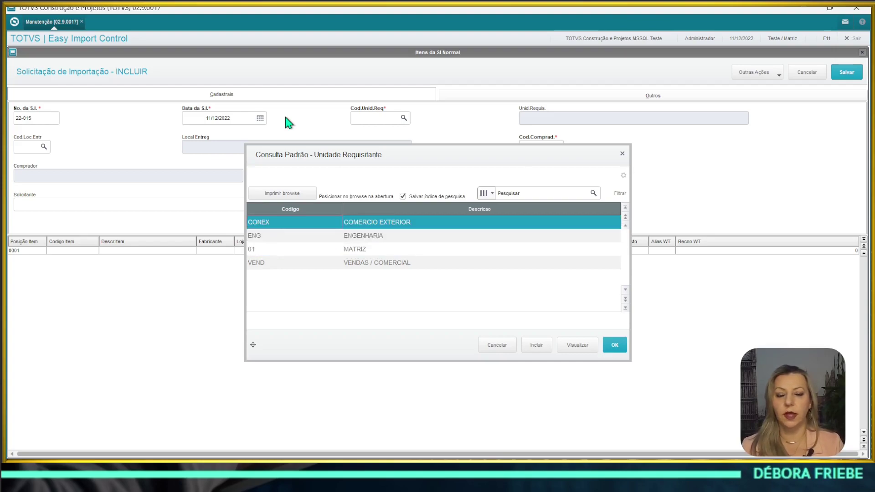
{"action": "key", "text": "Return"}
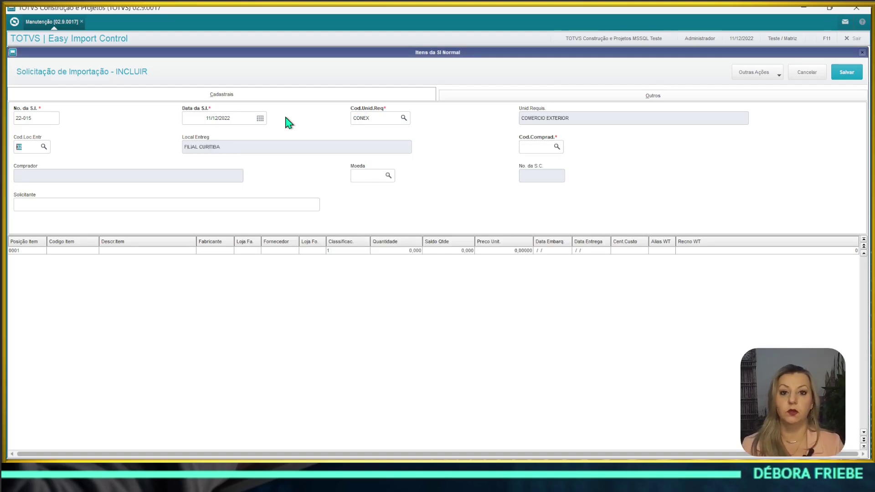
{"action": "key", "text": "Tab"}
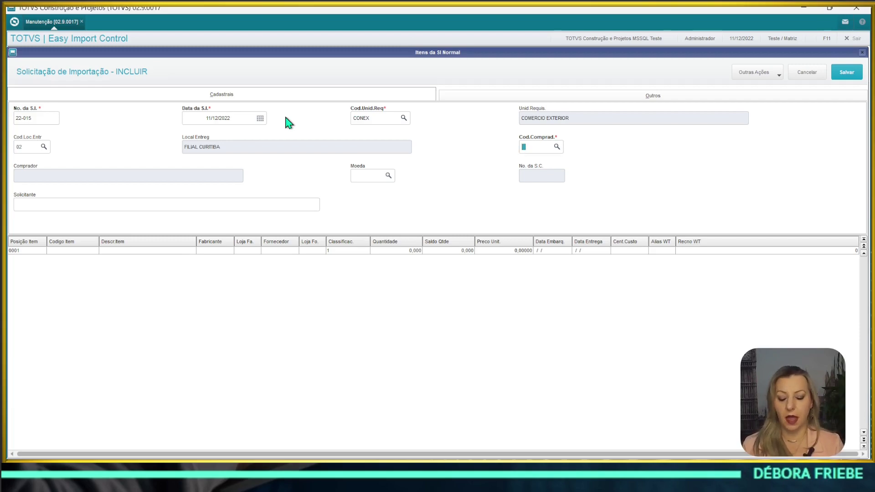
Choose the buyer with code 01 and set the request's currency to US$.
{"action": "key", "text": "F3"}
{"action": "key", "text": "Down"}
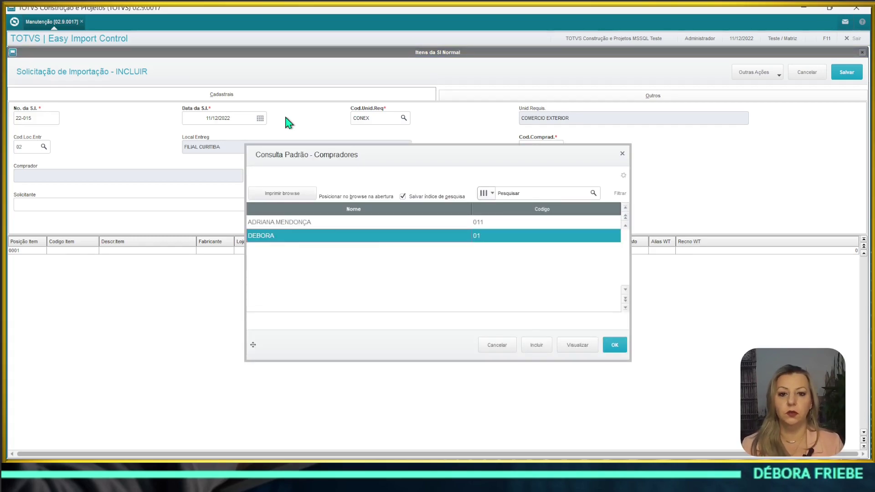
{"action": "key", "text": "Return"}
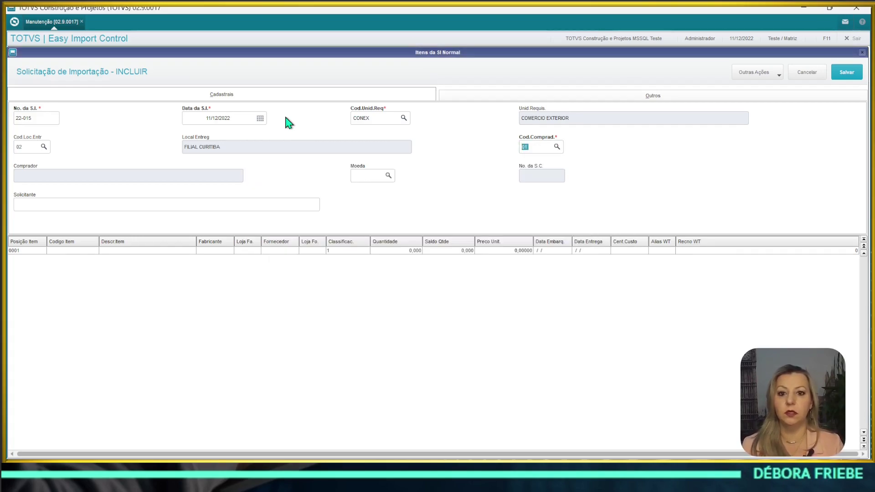
{"action": "key", "text": "Tab"}
{"action": "type", "text": "US$"}
{"action": "key", "text": "Tab"}
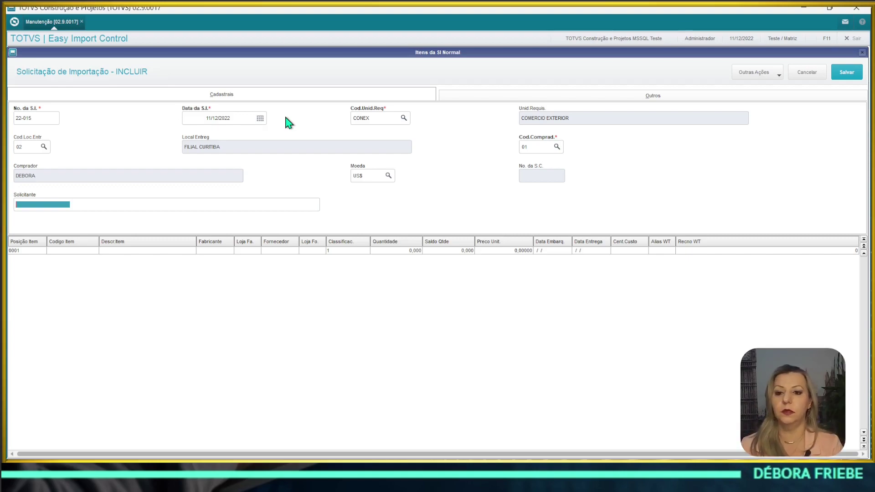
Enter item 000021 in the first line, filling both manufacturer and supplier with EX000001 from the item's manufacturer lookup.
{"action": "left_click", "coordinate": [68, 250]}
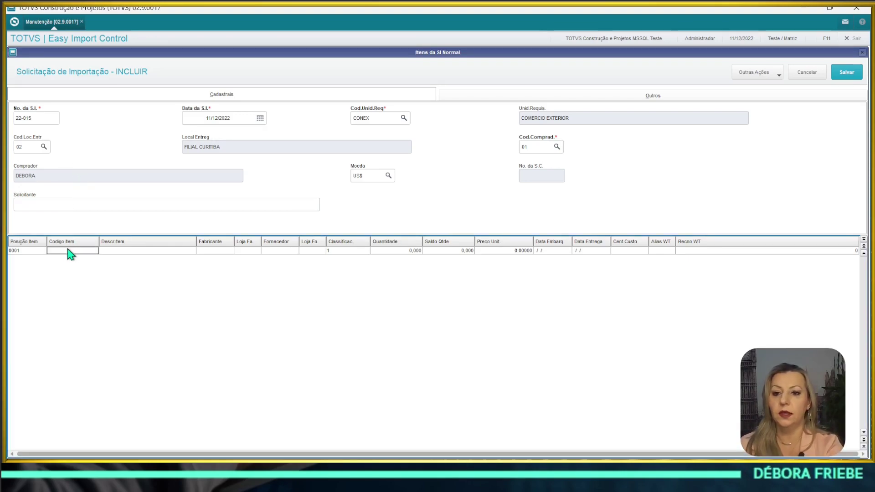
{"action": "type", "text": "000021"}
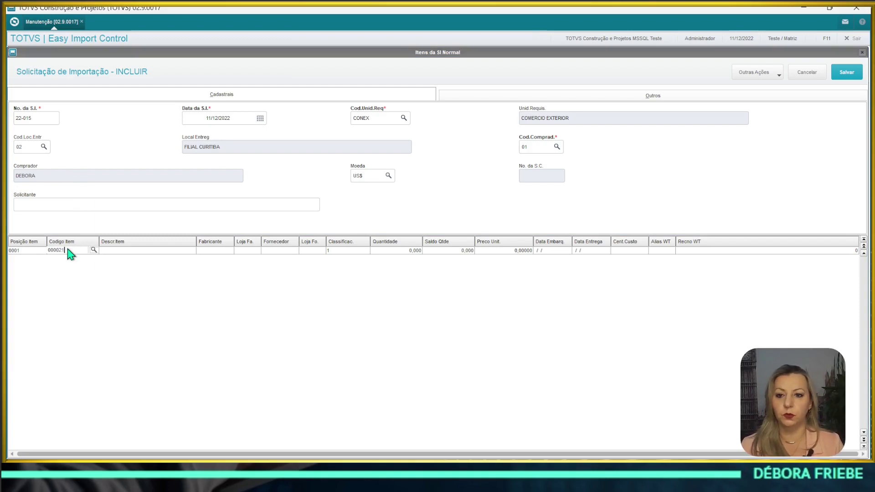
{"action": "key", "text": "Return"}
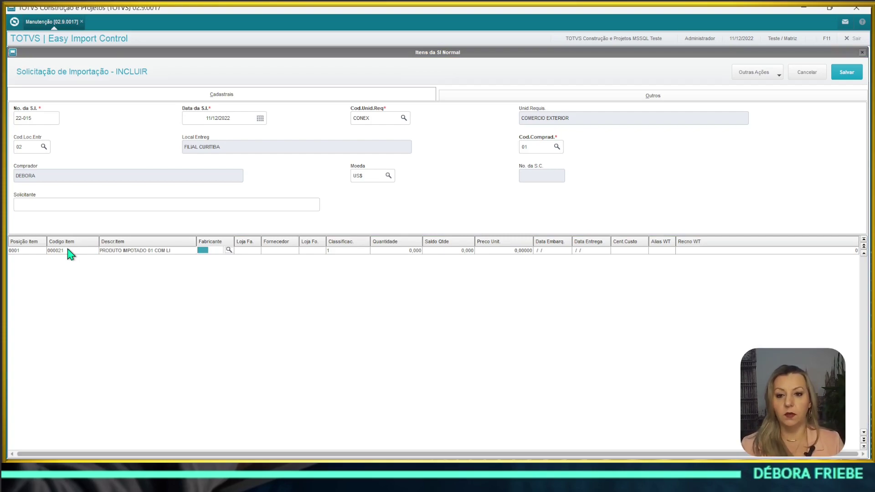
{"action": "key", "text": "F3"}
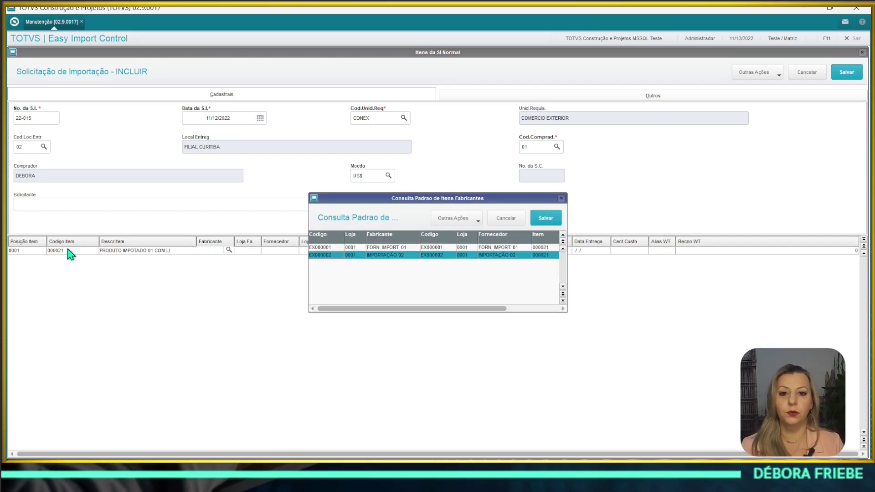
{"action": "key", "text": "Return"}
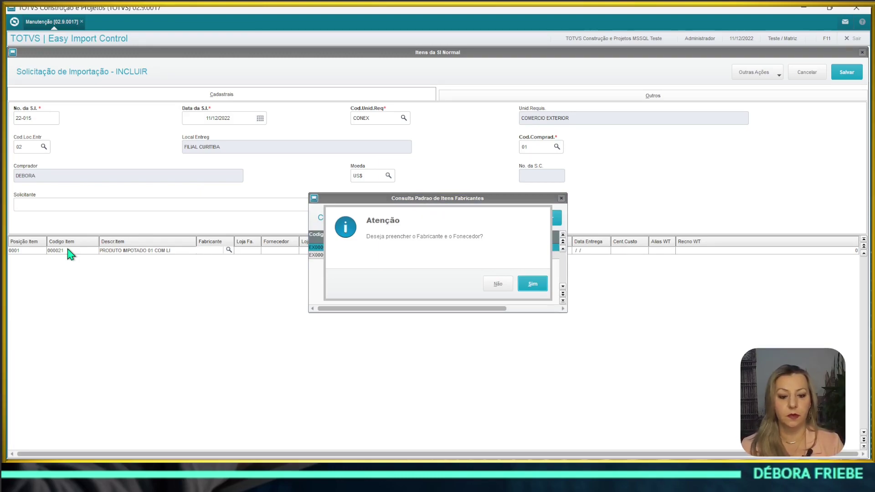
{"action": "key", "text": "Return"}
{"action": "key", "text": "Return"}
{"action": "key", "text": "Return"}
{"action": "key", "text": "Return"}
{"action": "key", "text": "Return"}
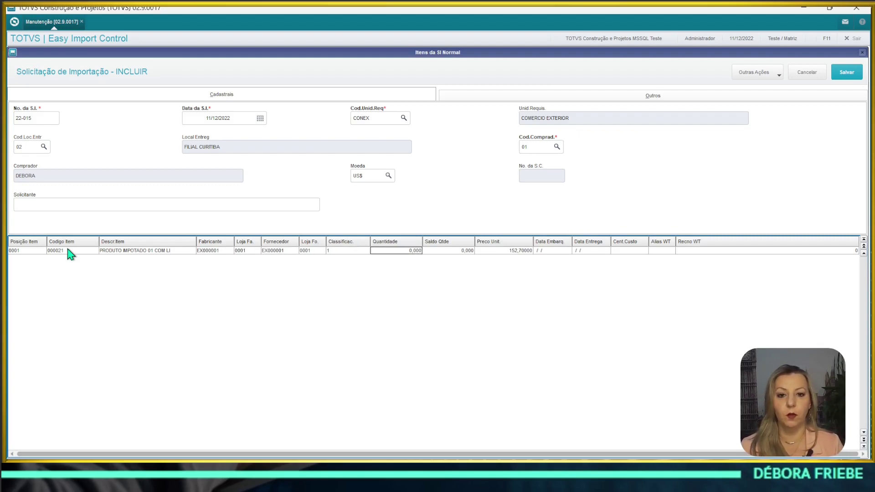
Set the quantity of item 000021 to 100.
{"action": "key", "text": "Return"}
{"action": "type", "text": "100"}
{"action": "key", "text": "Return"}
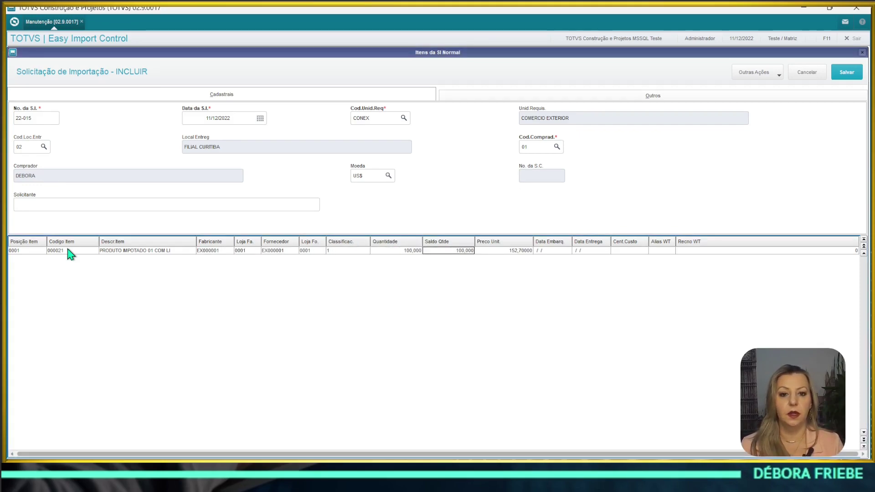
Set item 000021's shipment date to 10/01/2023 and its delivery date to 30/01/2023.
{"action": "key", "text": "Return"}
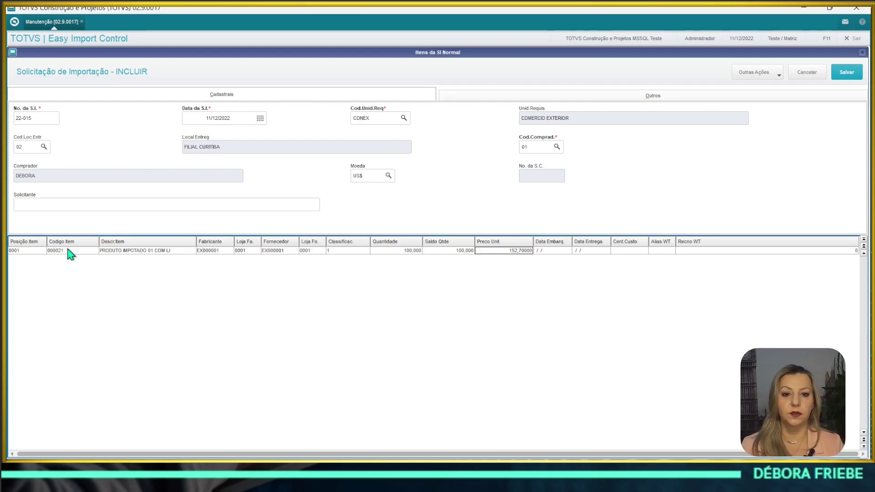
{"action": "key", "text": "Return"}
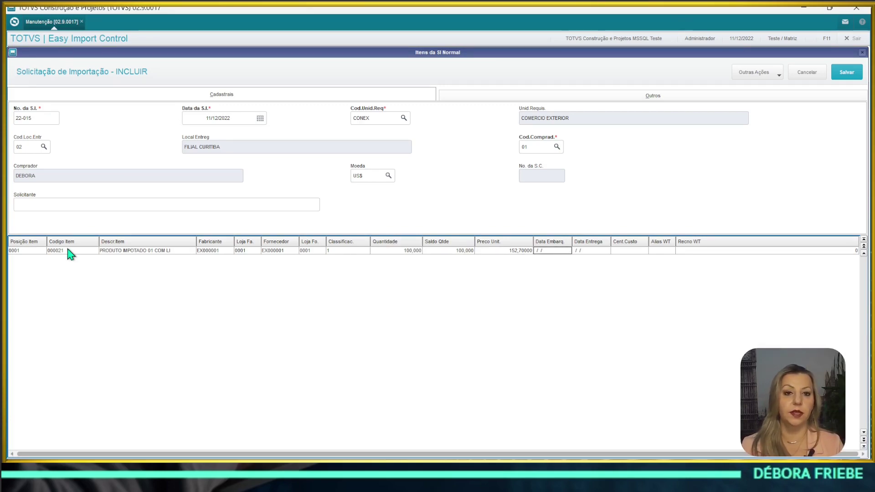
{"action": "key", "text": "Return"}
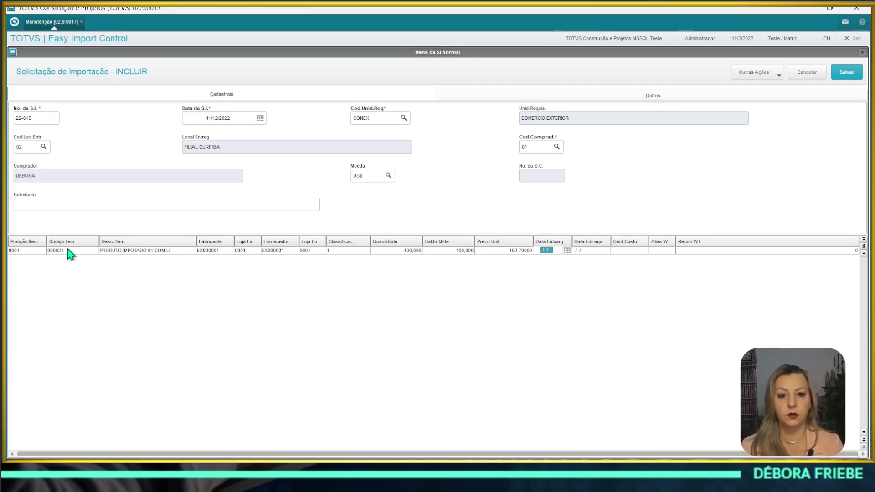
{"action": "type", "text": "10/01/2023"}
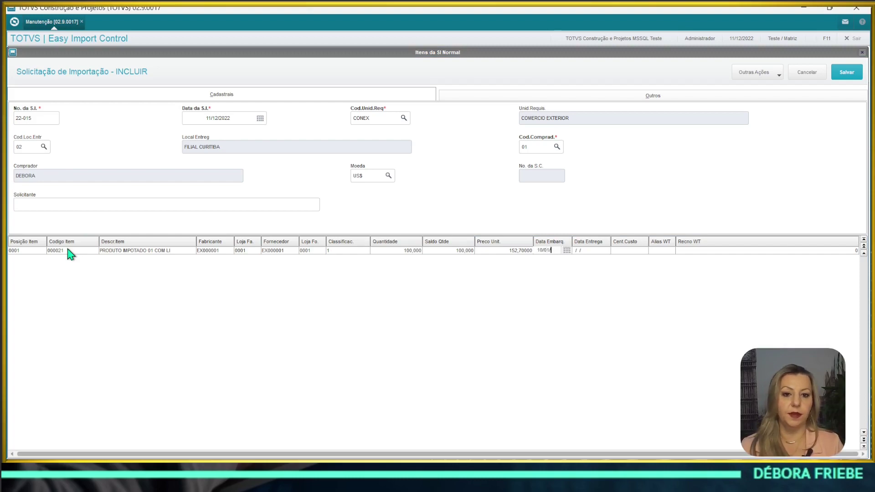
{"action": "key", "text": "Return"}
{"action": "key", "text": "Return"}
{"action": "type", "text": "30/01/2023"}
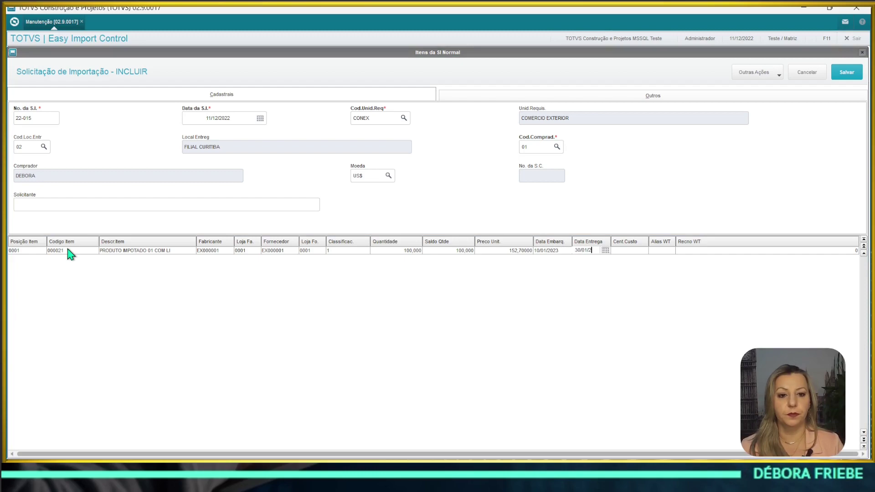
{"action": "key", "text": "Return"}
{"action": "key", "text": "Return"}
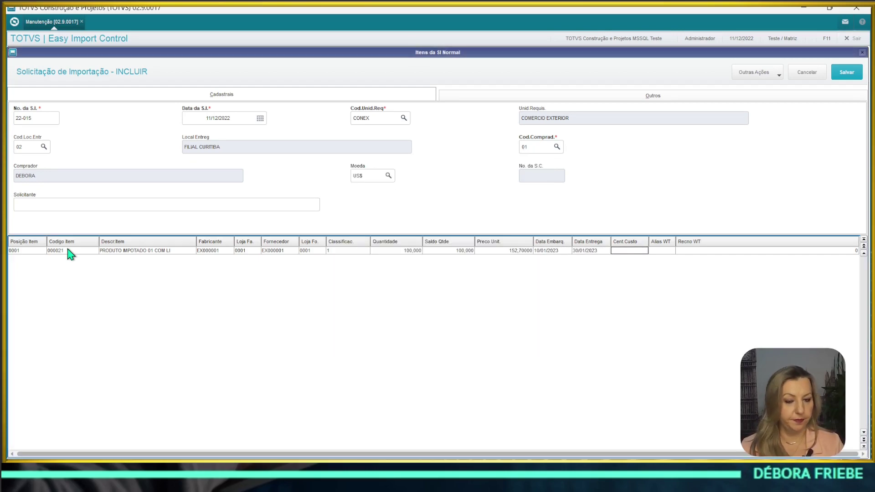
Add a second line to the request with item code 000022.
{"action": "key", "text": "Down"}
{"action": "type", "text": "0"}
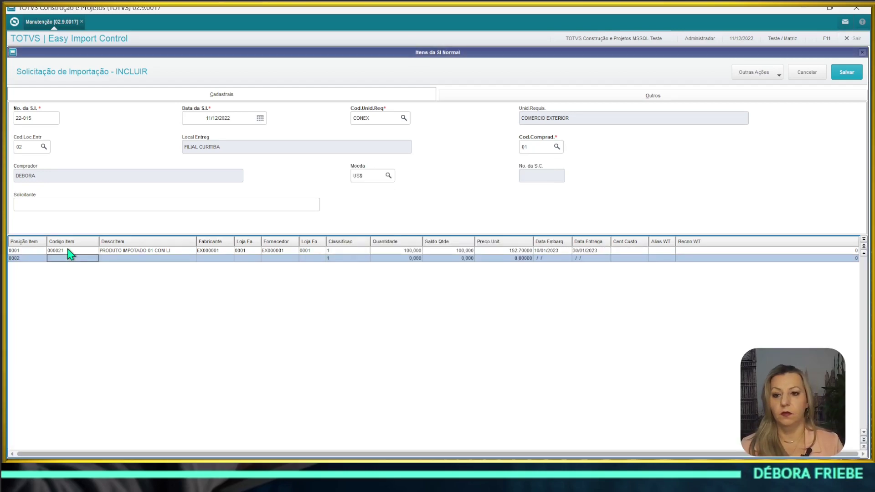
{"action": "type", "text": "00022"}
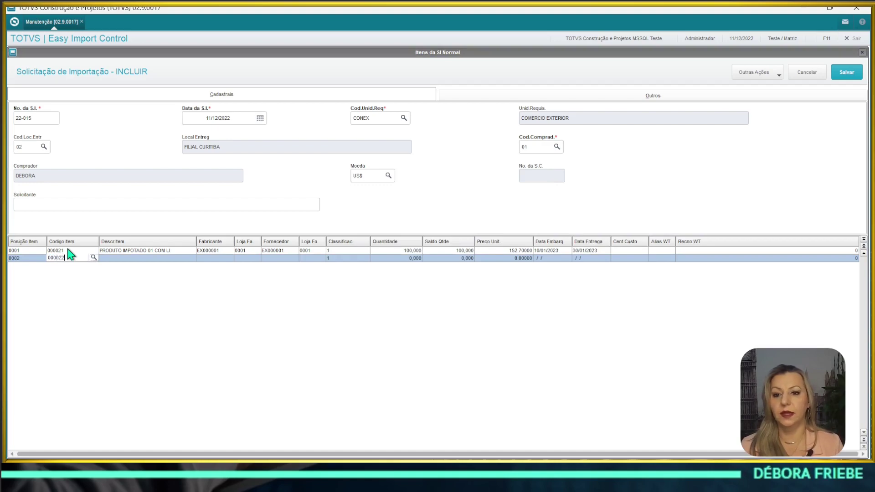
{"action": "key", "text": "Return"}
{"action": "key", "text": "Return"}
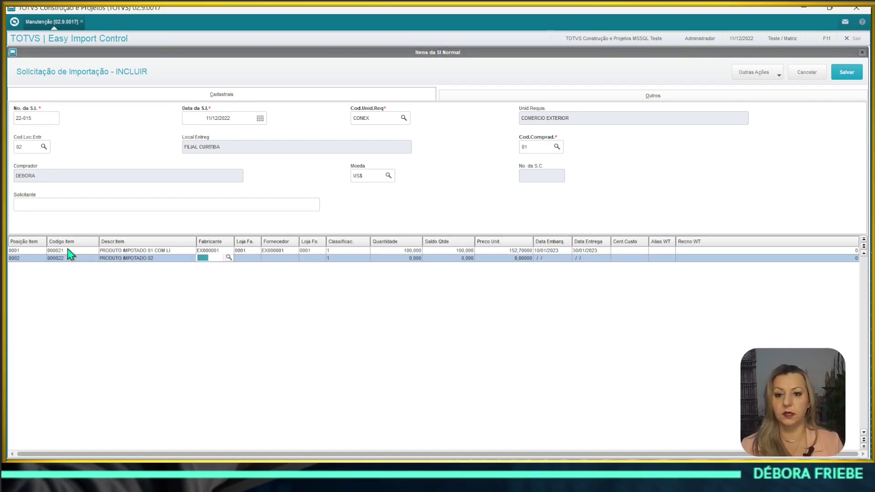
Fill only the manufacturer of item 000022 with EX000002, declining to fill in the supplier.
{"action": "key", "text": "F3"}
{"action": "key", "text": "Return"}
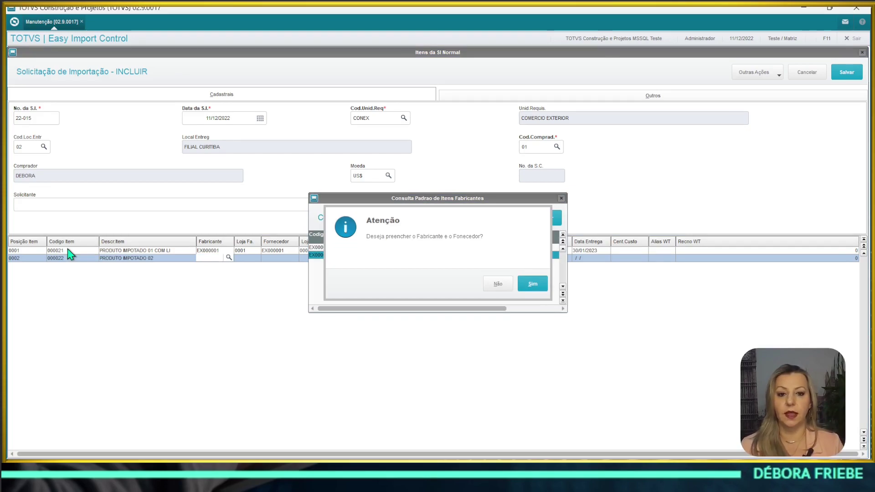
{"action": "key", "text": "alt+n"}
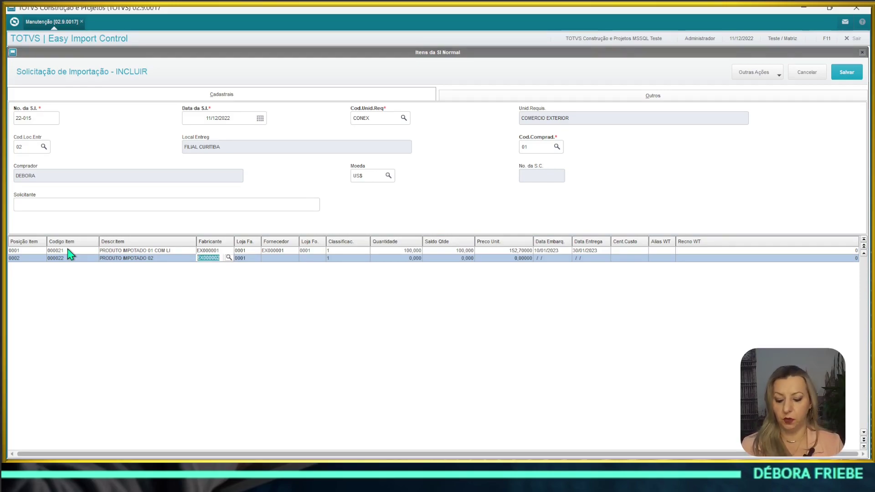
Choose EX000001 in the manufacturer lookup for item 000022, filling both manufacturer and supplier.
{"action": "key", "text": "F3"}
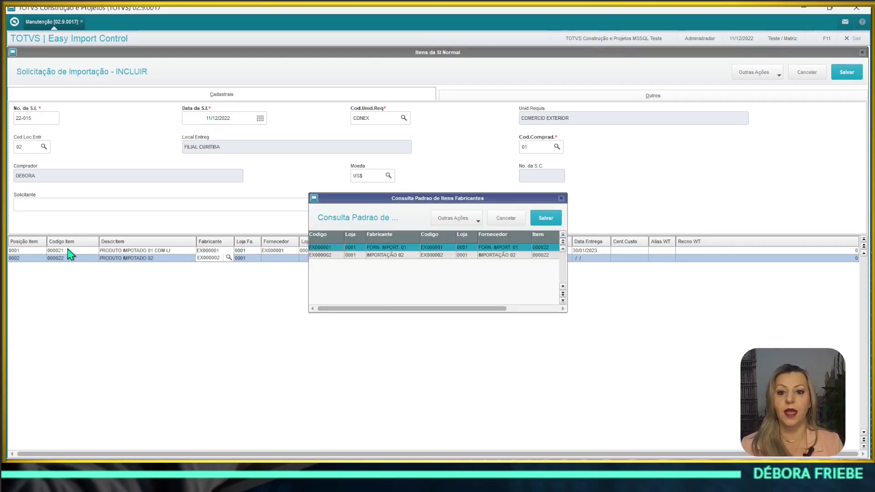
{"action": "key", "text": "Return"}
{"action": "key", "text": "alt+s"}
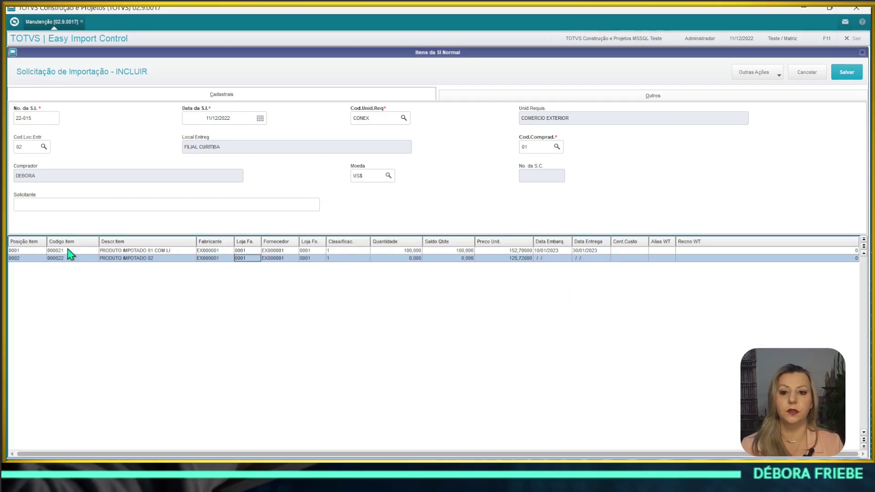
Set the quantity of item 000022 to 100.
{"action": "key", "text": "Right"}
{"action": "key", "text": "Right"}
{"action": "key", "text": "Right"}
{"action": "key", "text": "Right"}
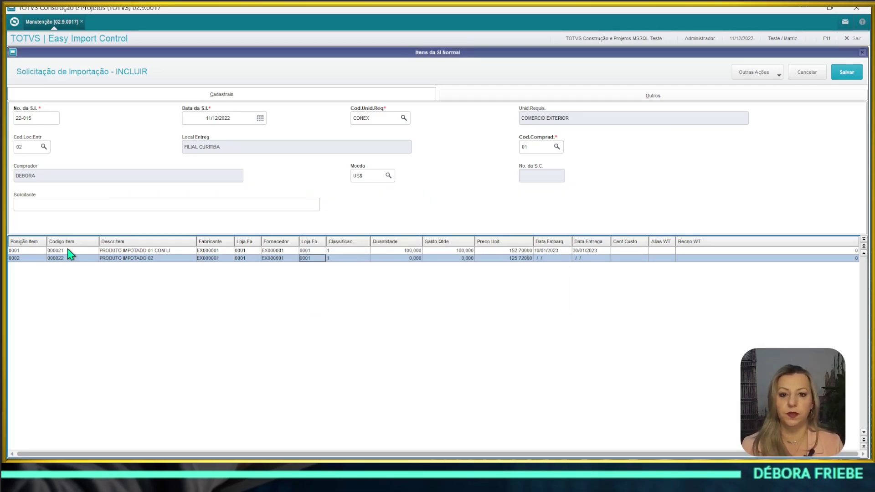
{"action": "type", "text": "100"}
{"action": "key", "text": "Return"}
Set the shipment date of item 000022 to 10/01/2023 and its delivery date to 30/01/2023.
{"action": "key", "text": "Right"}
{"action": "key", "text": "Right"}
{"action": "key", "text": "Right"}
{"action": "key", "text": "Return"}
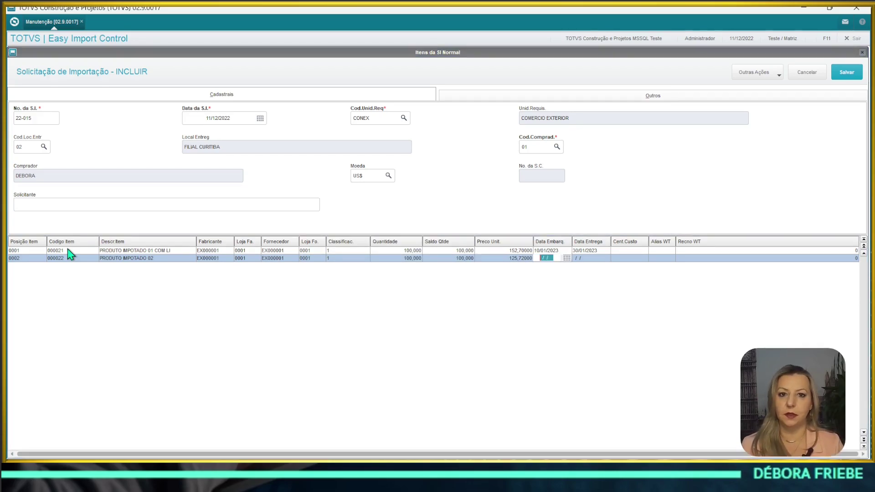
{"action": "type", "text": "10012023"}
{"action": "key", "text": "Return"}
{"action": "key", "text": "Return"}
{"action": "type", "text": "30012023"}
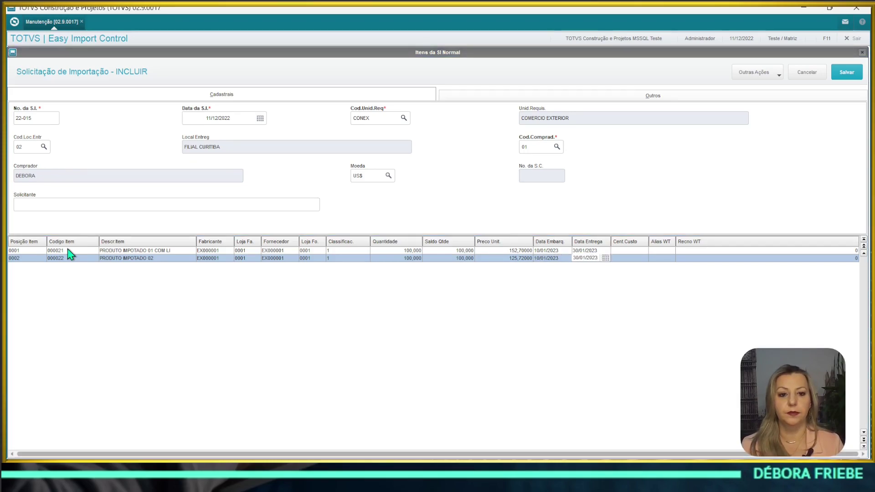
{"action": "key", "text": "Return"}
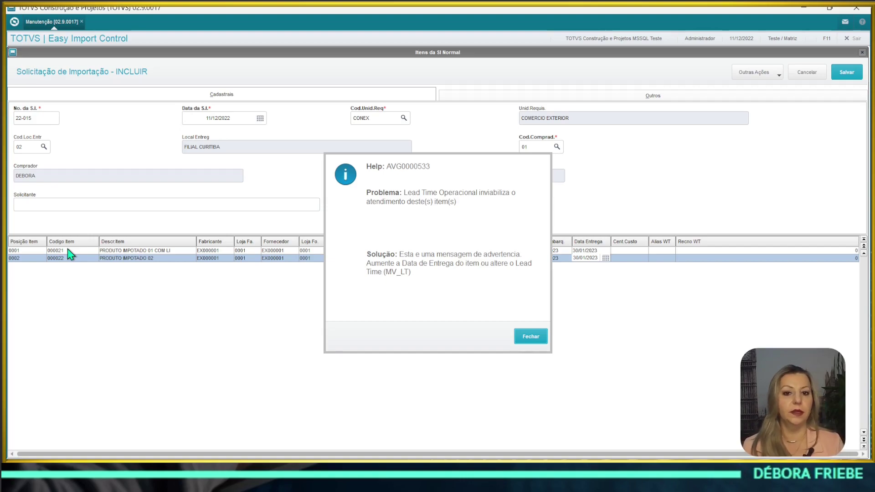
{"action": "key", "text": "Return"}
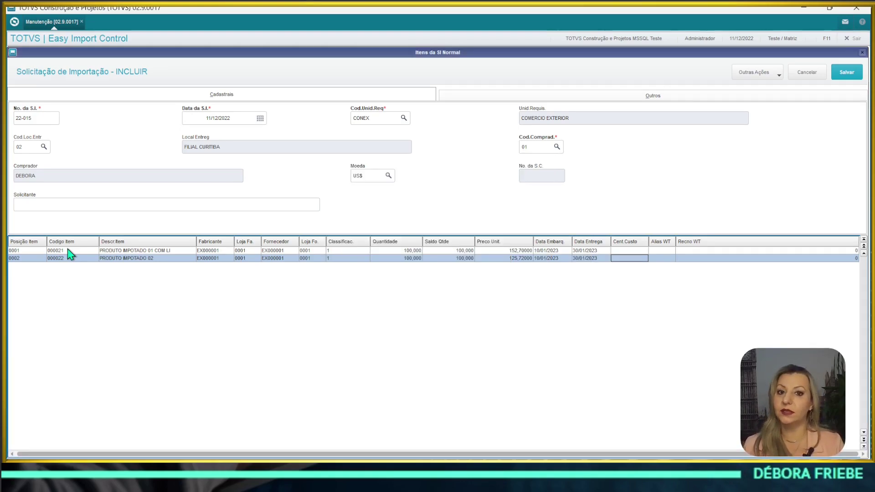
Add a third line to the import request with item code 000023.
{"action": "key", "text": "Down"}
{"action": "key", "text": "Right"}
{"action": "key", "text": "Return"}
{"action": "type", "text": "000023"}
{"action": "key", "text": "Return"}
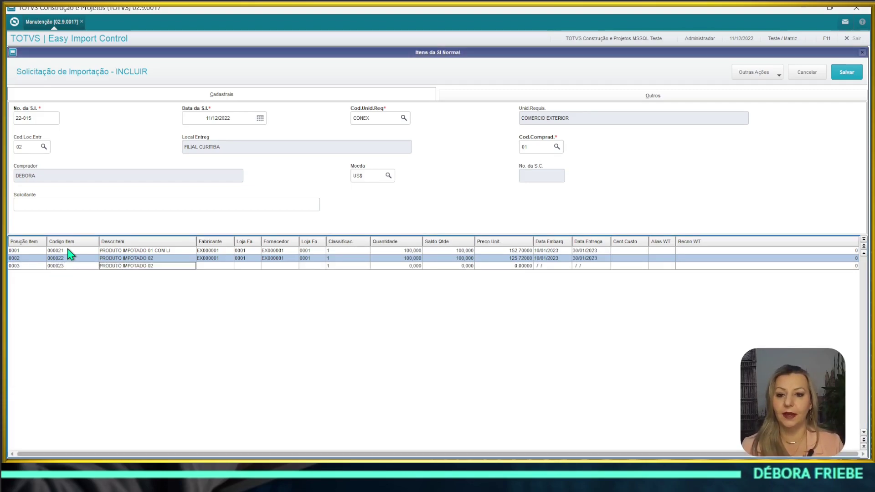
Look up EX000001 as manufacturer of item 000023 and agree to fill in both manufacturer and supplier.
{"action": "key", "text": "F3"}
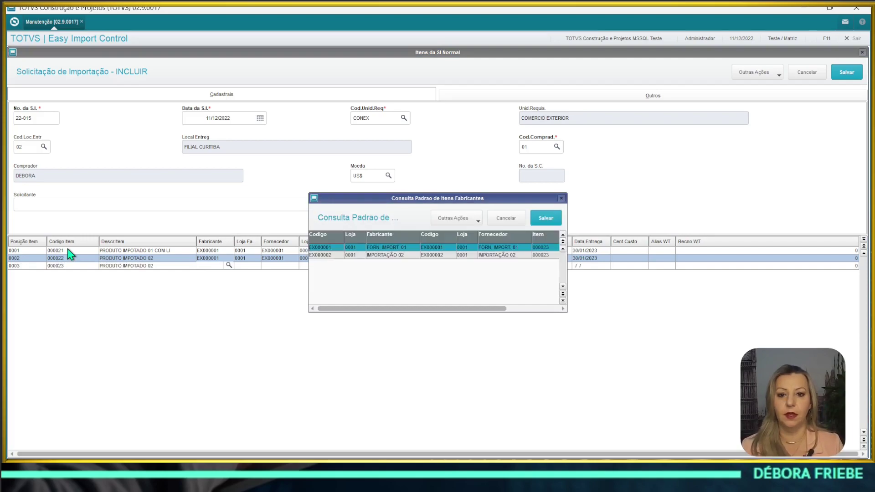
{"action": "key", "text": "Return"}
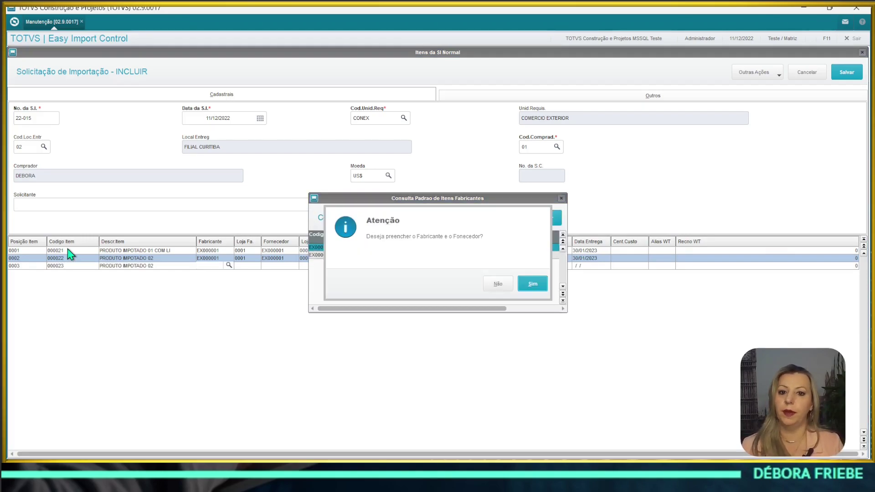
{"action": "key", "text": "Return"}
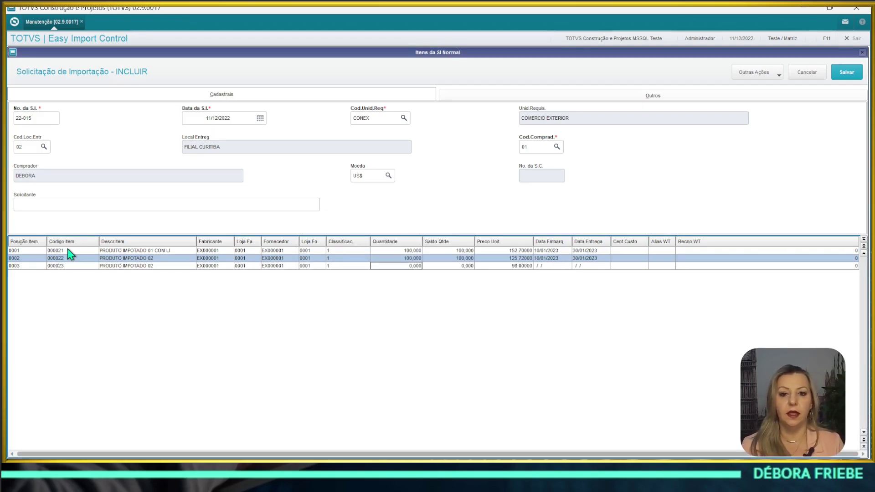
Complete item 000023 with quantity 100, shipment date 10/01/2023 and delivery date 30/01/2023, and save the import request.
{"action": "type", "text": "100"}
{"action": "key", "text": "Return"}
{"action": "key", "text": "Return"}
{"action": "type", "text": "100123"}
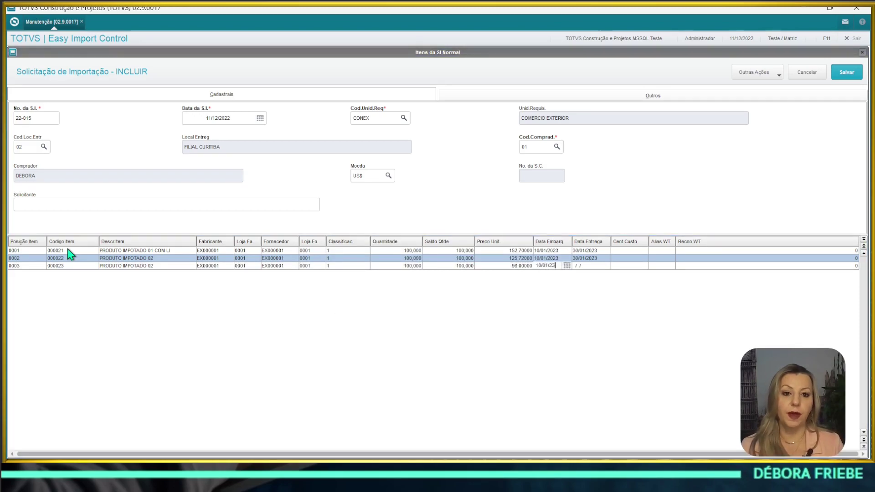
{"action": "key", "text": "Return"}
{"action": "type", "text": "30/01/2023"}
{"action": "key", "text": "Return"}
{"action": "key", "text": "Return"}
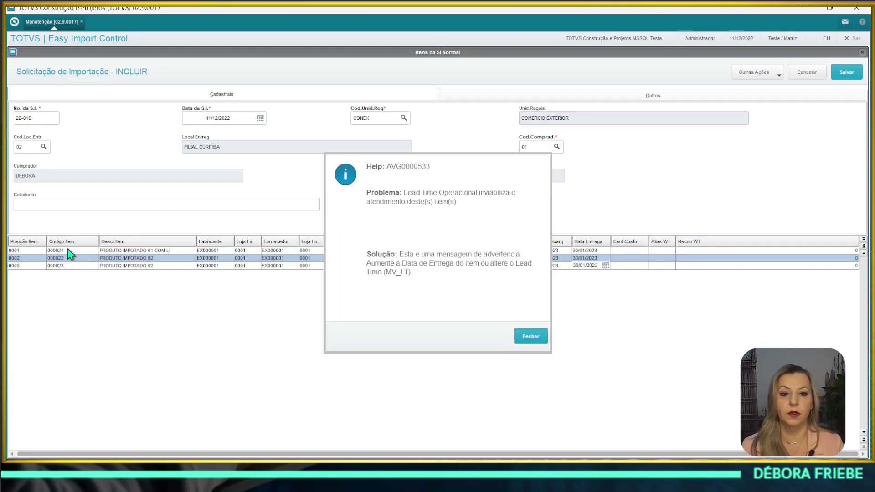
{"action": "key", "text": "ctrl+s"}
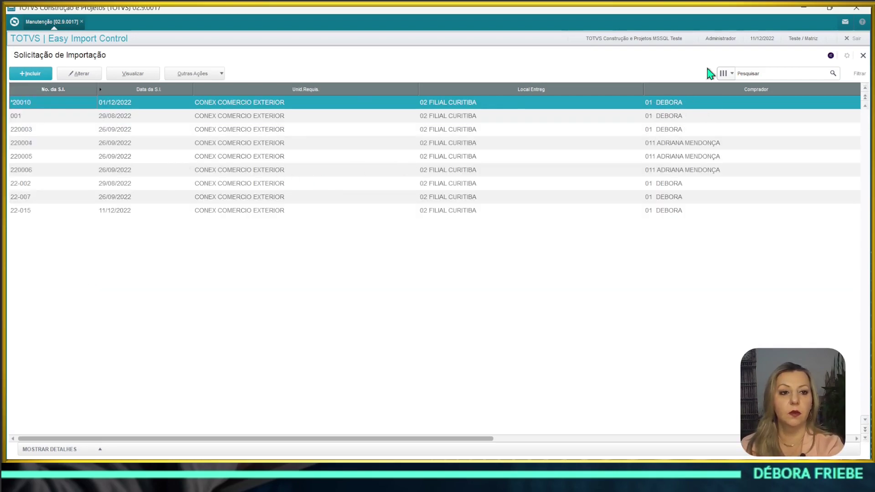
Leave the import requests and start a new purchase order numbered 22-015 with date 11/12/2022.
{"action": "left_click", "coordinate": [862, 56]}
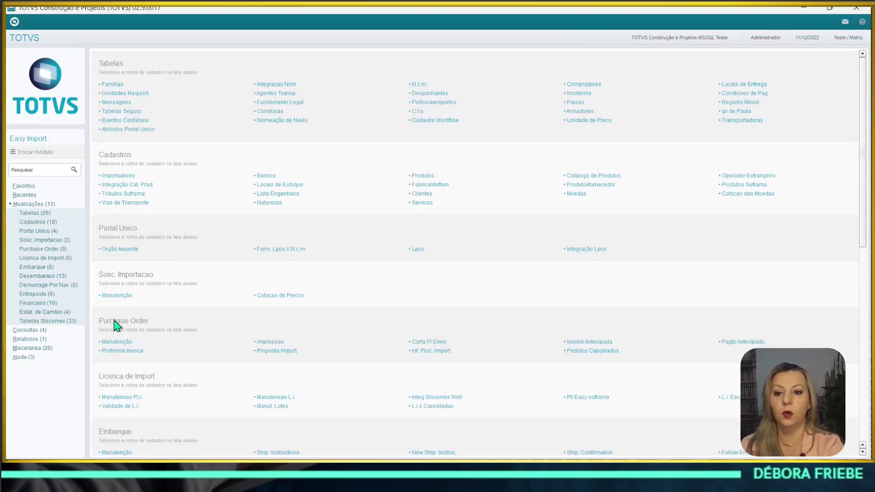
{"action": "left_click", "coordinate": [126, 350]}
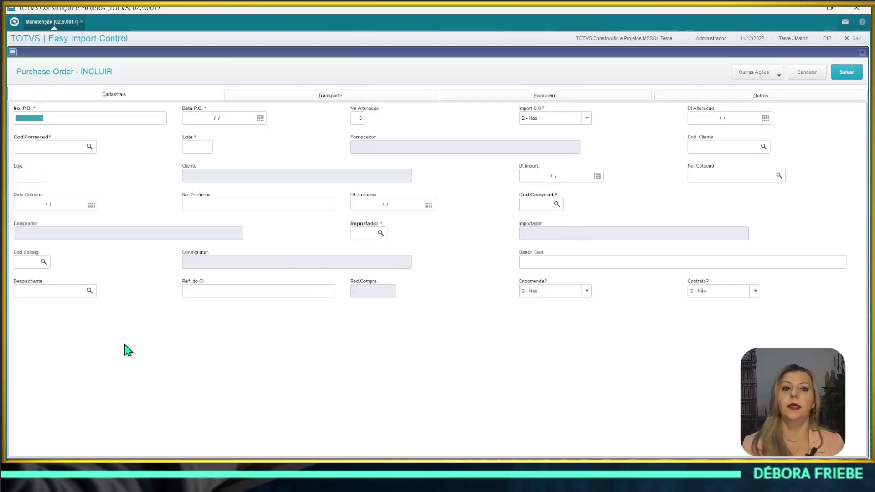
{"action": "type", "text": "22-015"}
{"action": "key", "text": "Tab"}
{"action": "key", "text": "F3"}
{"action": "key", "text": "Return"}
{"action": "key", "text": "Tab"}
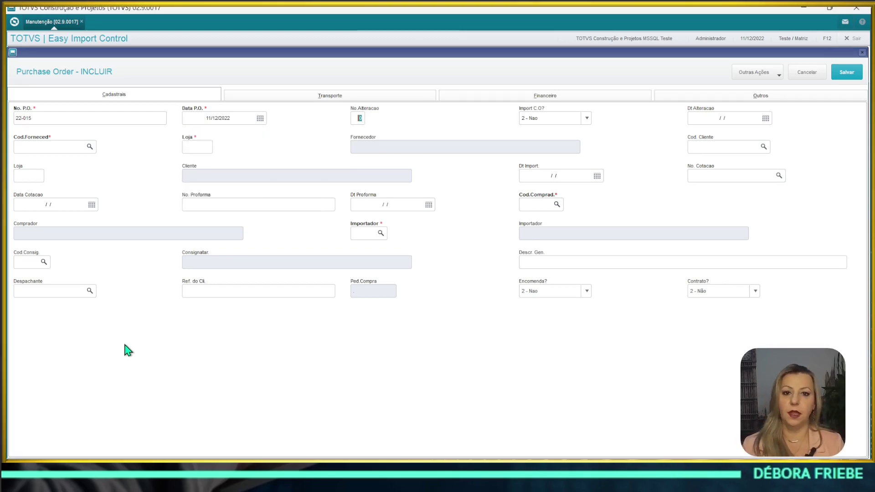
Look up suppliers starting with EX and choose EX000001, store 0001, as the purchase order's supplier.
{"action": "key", "text": "Tab"}
{"action": "key", "text": "Tab"}
{"action": "key", "text": "Tab"}
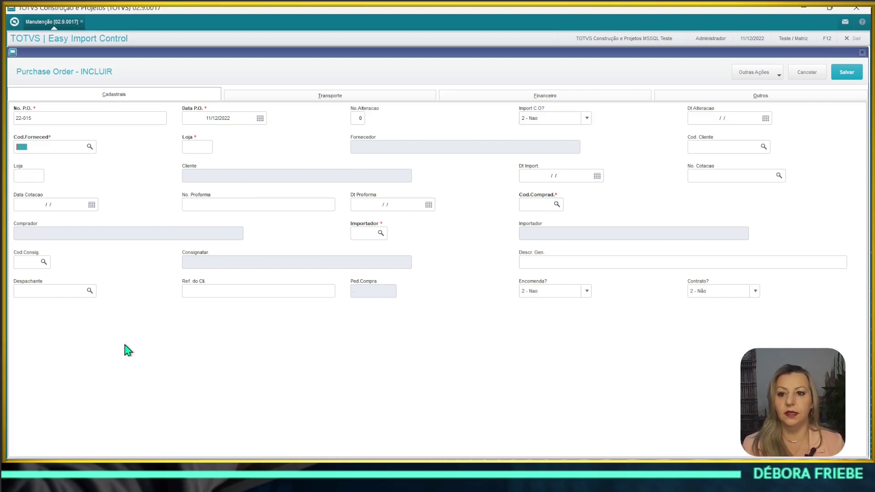
{"action": "type", "text": "EX"}
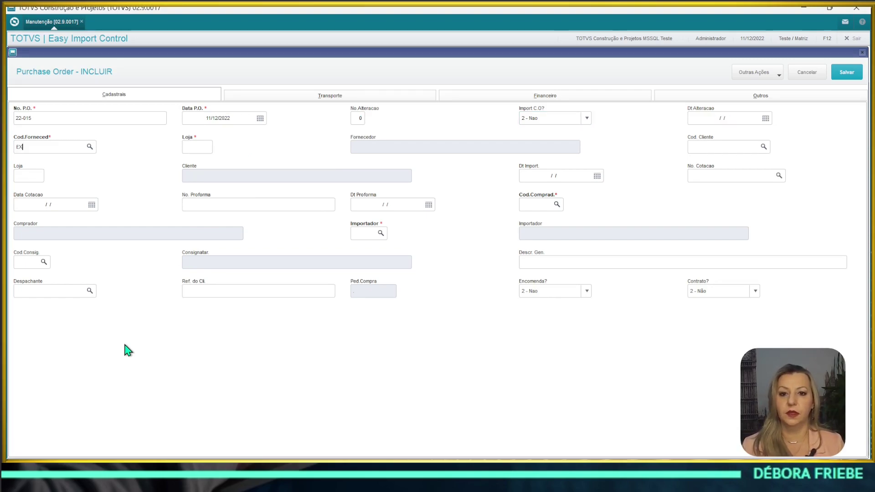
{"action": "key", "text": "F3"}
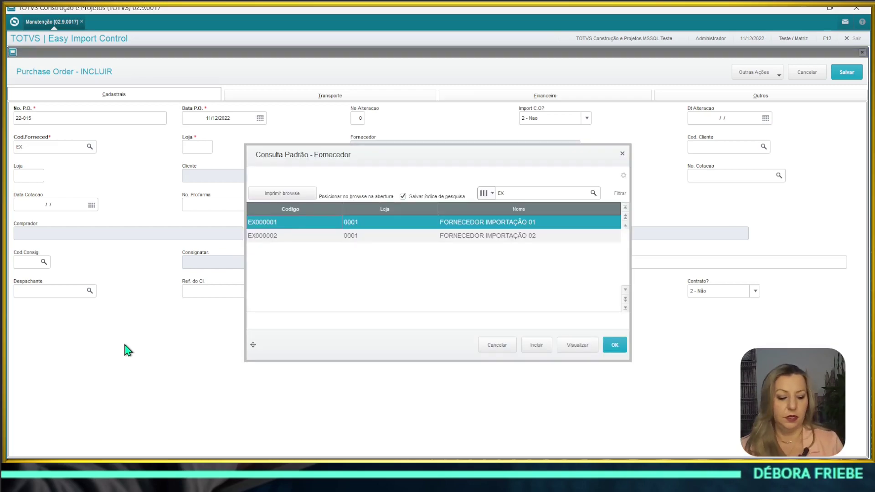
{"action": "key", "text": "Return"}
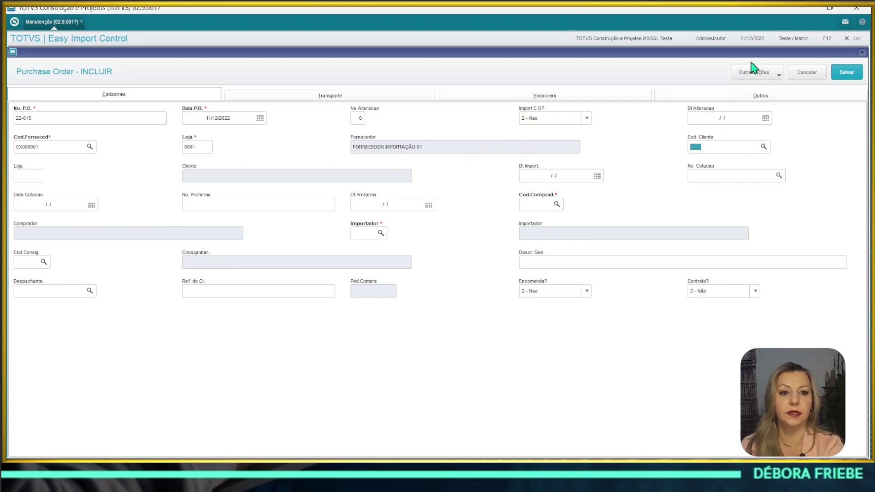
Open the reference import request selection (SI Referência) and set the requesting unit to CONEX.
{"action": "left_click", "coordinate": [740, 74]}
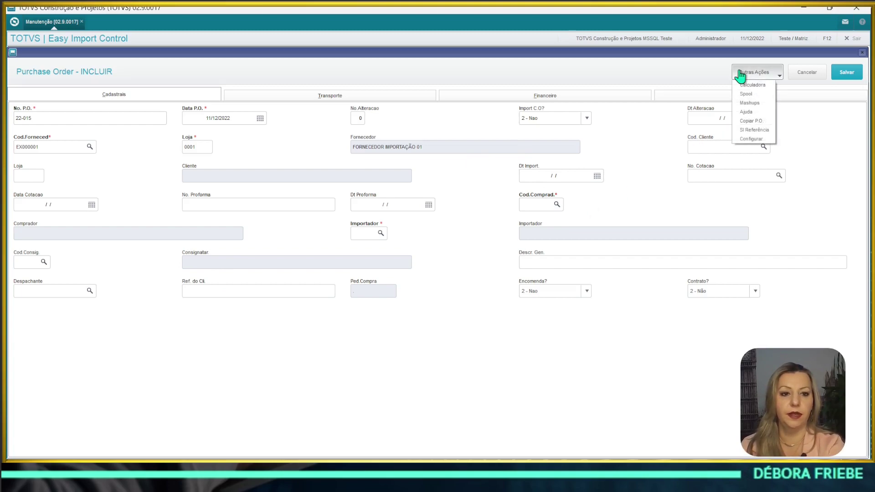
{"action": "left_click", "coordinate": [751, 131]}
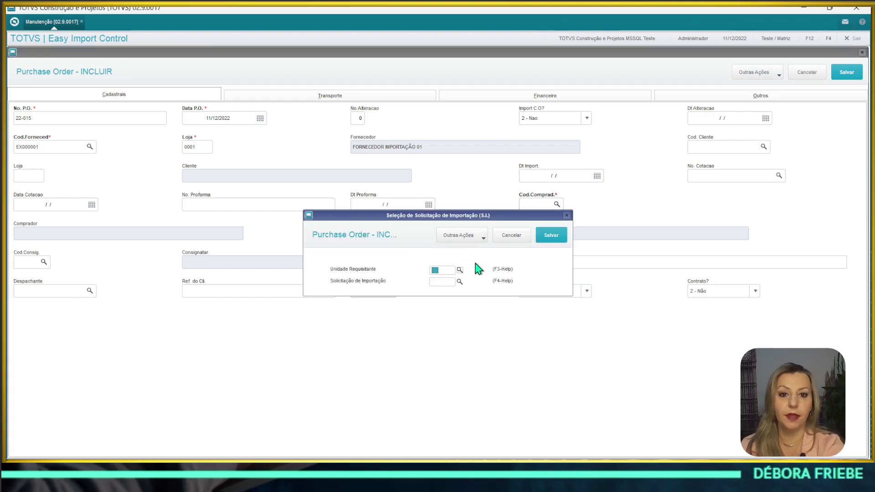
{"action": "left_click", "coordinate": [459, 269]}
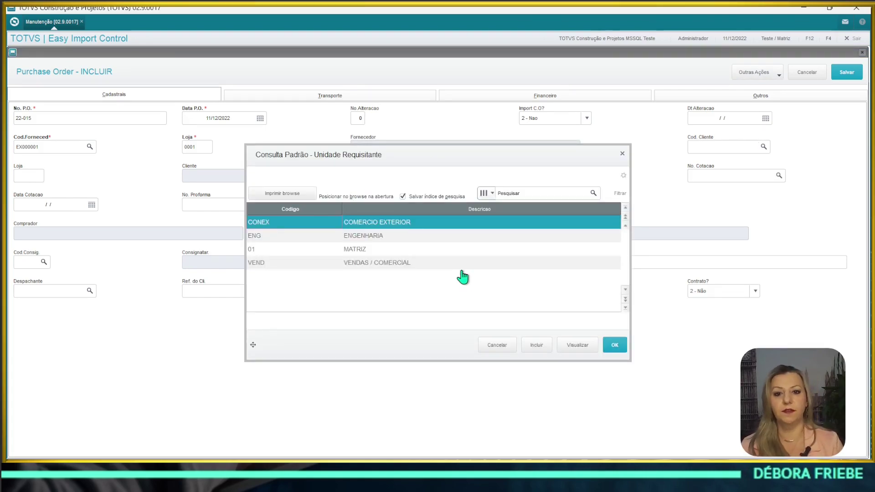
{"action": "key", "text": "Return"}
{"action": "key", "text": "Tab"}
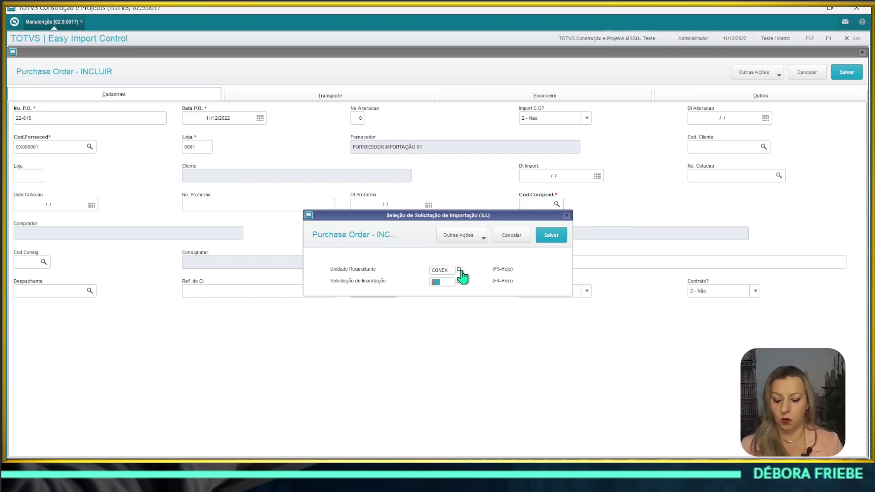
Choose import request 22-015 as the purchase order's reference and confirm the selection.
{"action": "key", "text": "F4"}
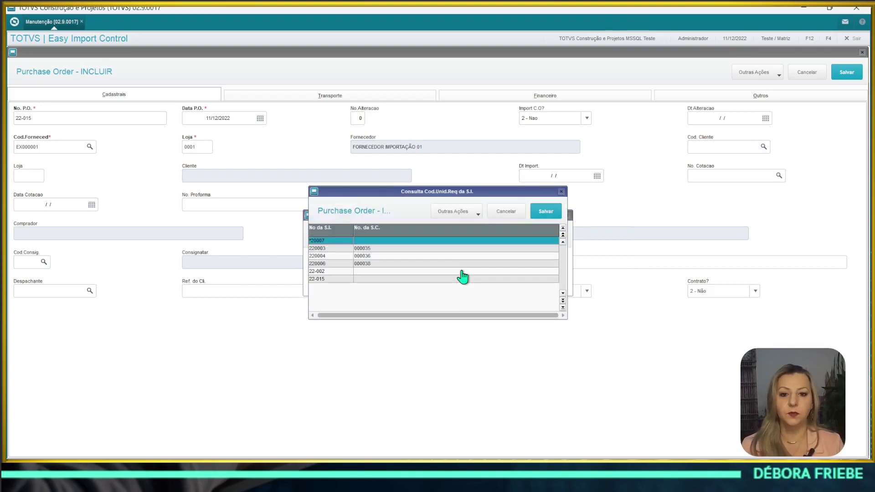
{"action": "key", "text": "Down"}
{"action": "key", "text": "Down"}
{"action": "key", "text": "Down"}
{"action": "key", "text": "Down"}
{"action": "key", "text": "Down"}
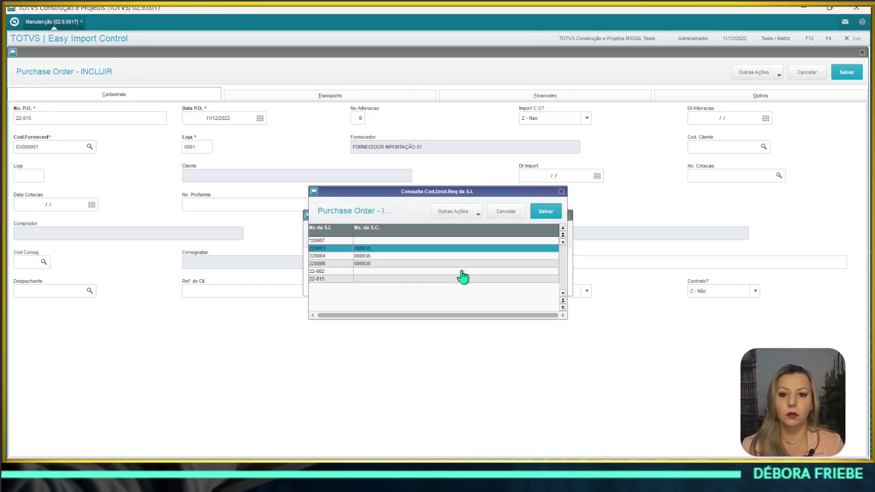
{"action": "key", "text": "Return"}
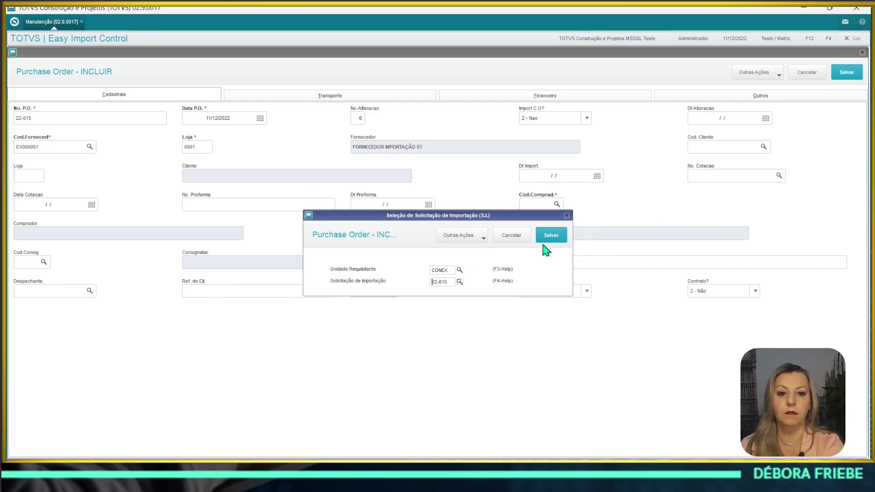
{"action": "left_click", "coordinate": [555, 236]}
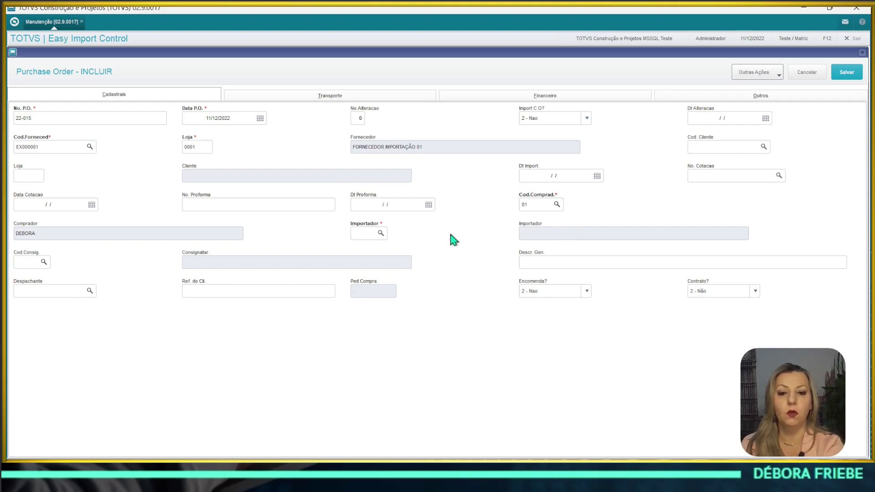
Set the purchase order's importer to 01, CONEXÃO SABER - MATRIZ.
{"action": "left_click", "coordinate": [358, 233]}
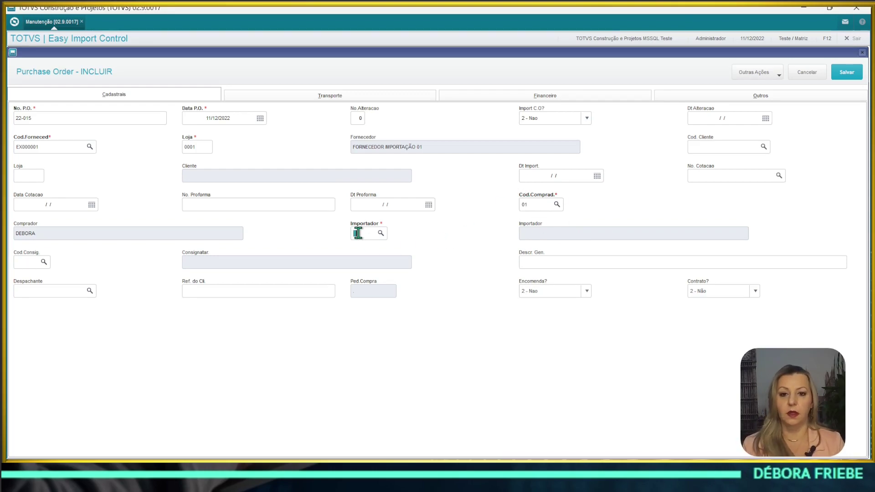
{"action": "key", "text": "F3"}
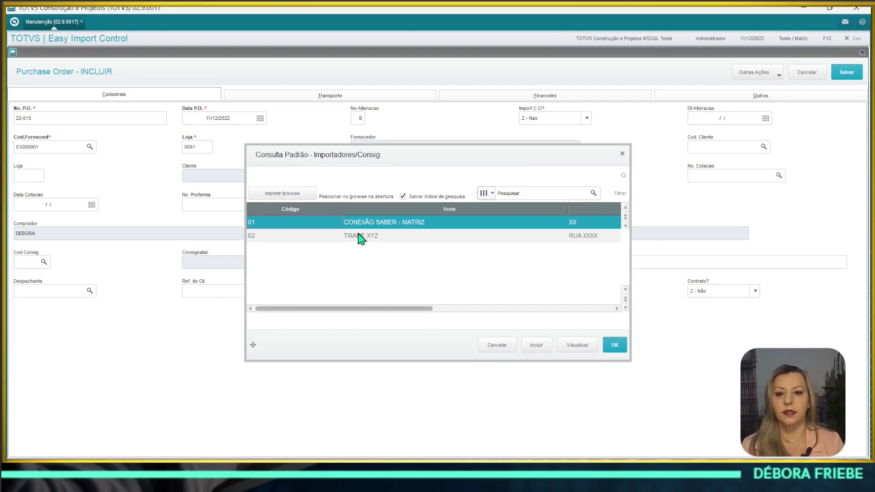
{"action": "key", "text": "Return"}
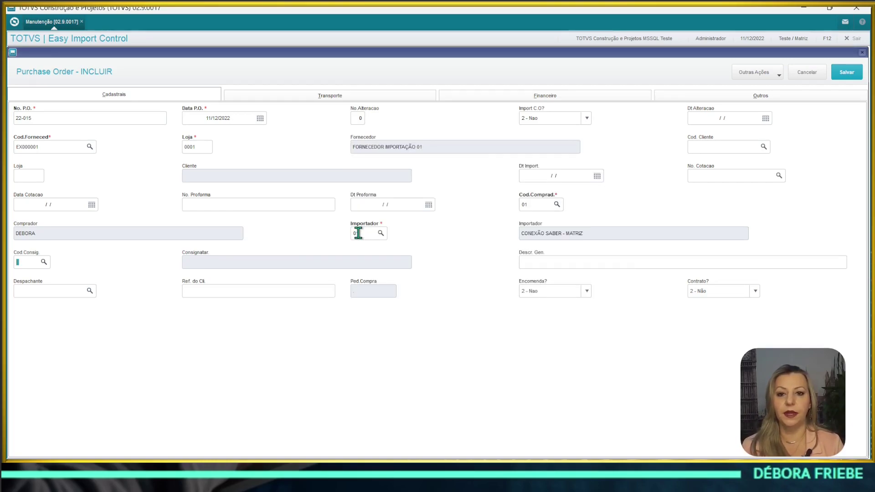
In the transport data, set the agent to 02 (AGENTE XXX) and the transport mode to 01 (MARITIMO).
{"action": "left_click", "coordinate": [386, 91]}
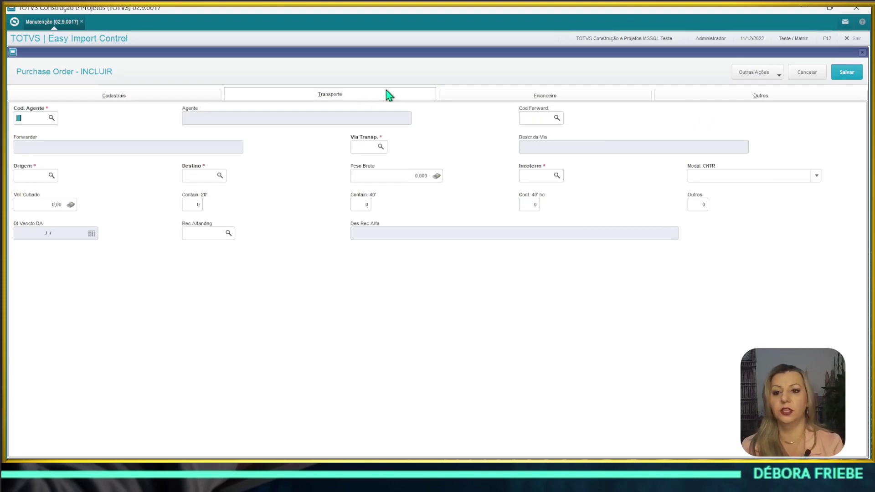
{"action": "key", "text": "F3"}
{"action": "key", "text": "Return"}
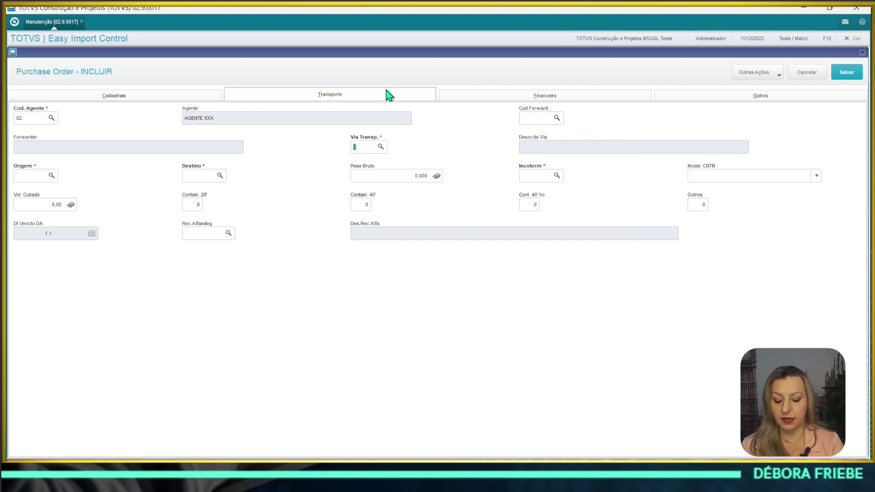
{"action": "key", "text": "F3"}
{"action": "key", "text": "Return"}
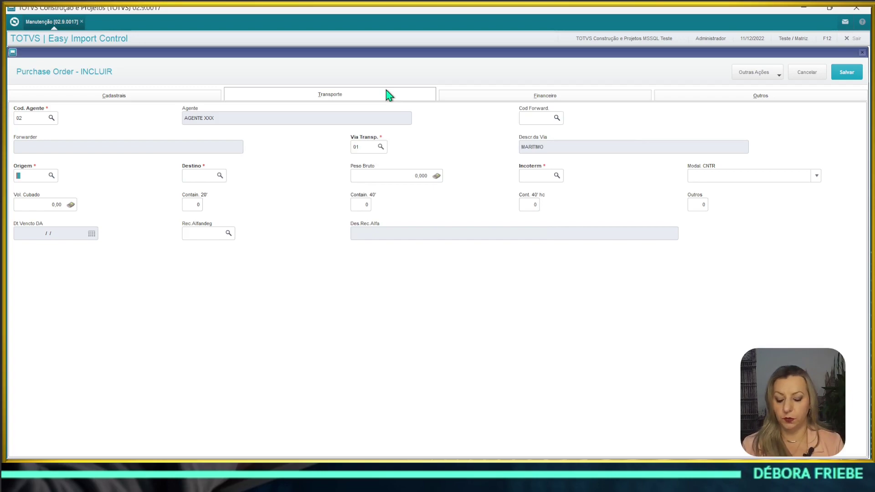
Choose the transport route with origin CHI and destination PAR.
{"action": "key", "text": "F3"}
{"action": "key", "text": "Return"}
{"action": "key", "text": "Return"}
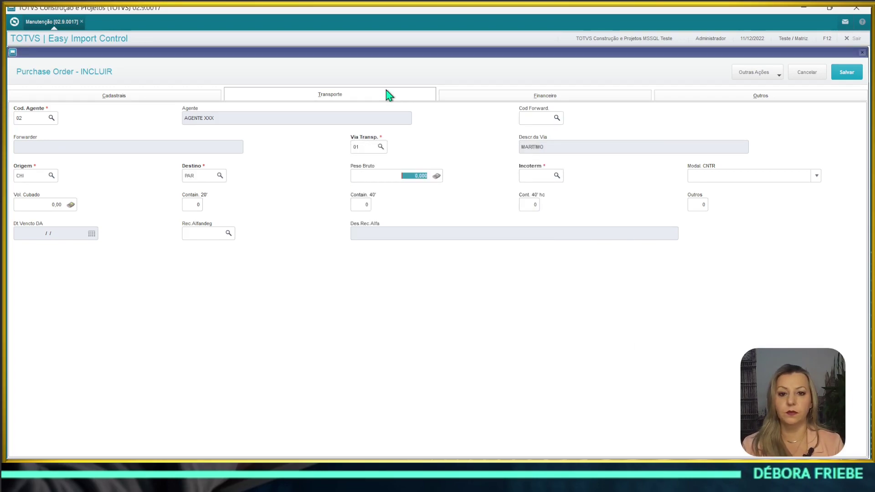
Set the incoterm to FOB and the number of 20' containers to 2.
{"action": "key", "text": "Return"}
{"action": "type", "text": "FOB"}
{"action": "key", "text": "Return"}
{"action": "key", "text": "Return"}
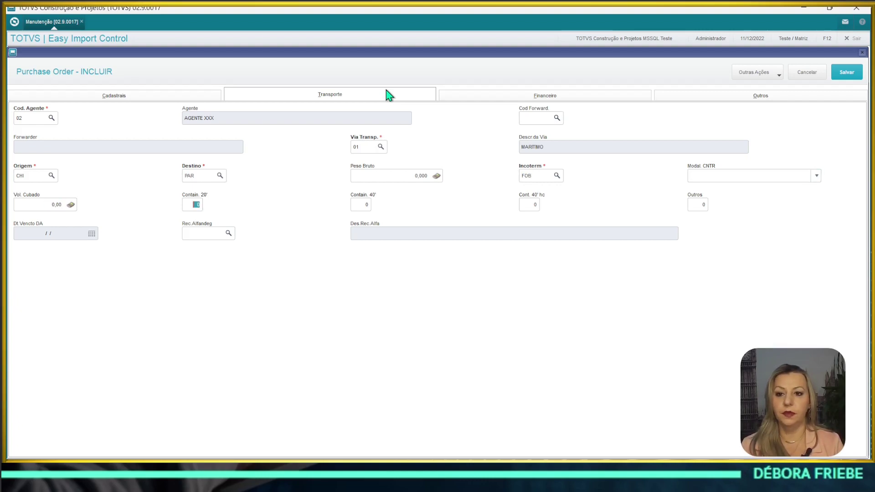
{"action": "type", "text": "2"}
{"action": "key", "text": "Return"}
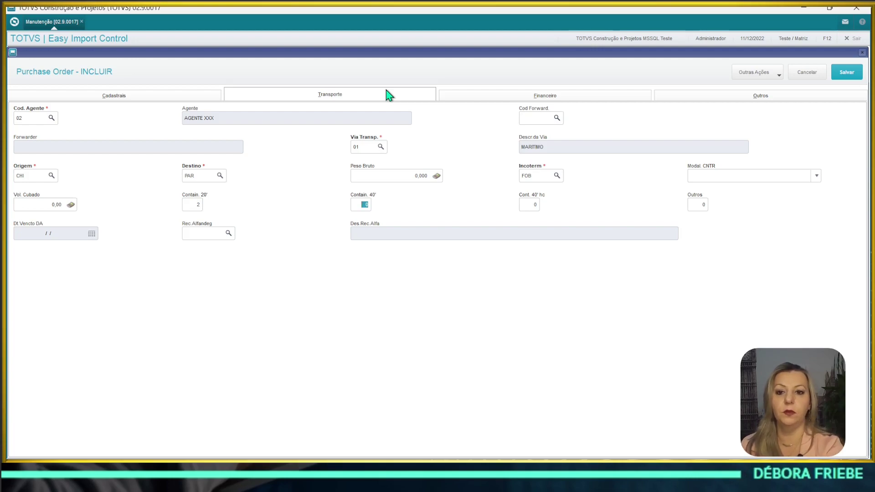
In the purchase order's financial data, set the payment condition to 002 (50% 15 DIAS ANTECIPADO + 50% 1UE).
{"action": "left_click", "coordinate": [486, 93]}
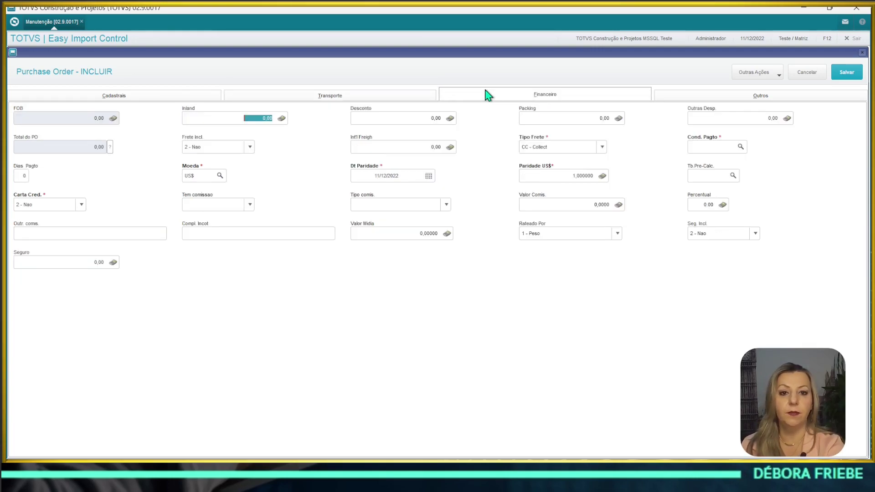
{"action": "left_click", "coordinate": [705, 146]}
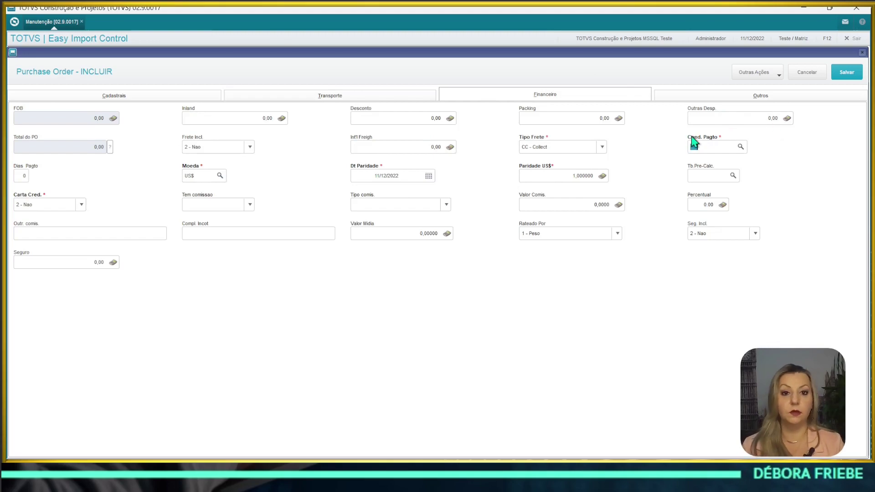
{"action": "key", "text": "F3"}
{"action": "key", "text": "Down"}
{"action": "key", "text": "Up"}
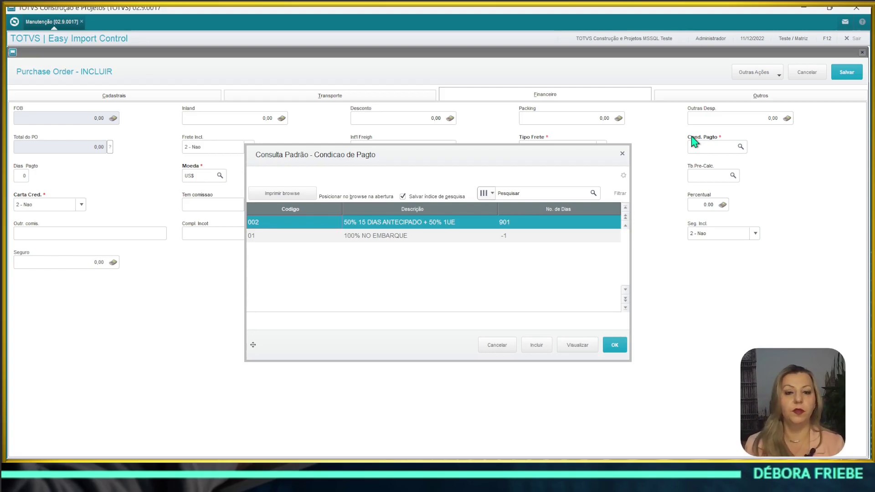
{"action": "key", "text": "Return"}
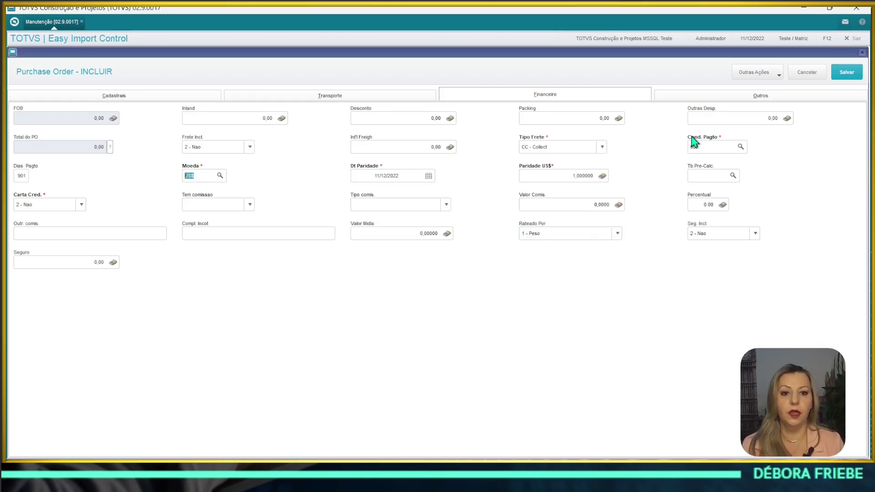
Set the pre-calculation table to 01 (MARITIMO - MATERIA PRIMA) and proceed to the item selection.
{"action": "key", "text": "Tab"}
{"action": "key", "text": "Tab"}
{"action": "key", "text": "Tab"}
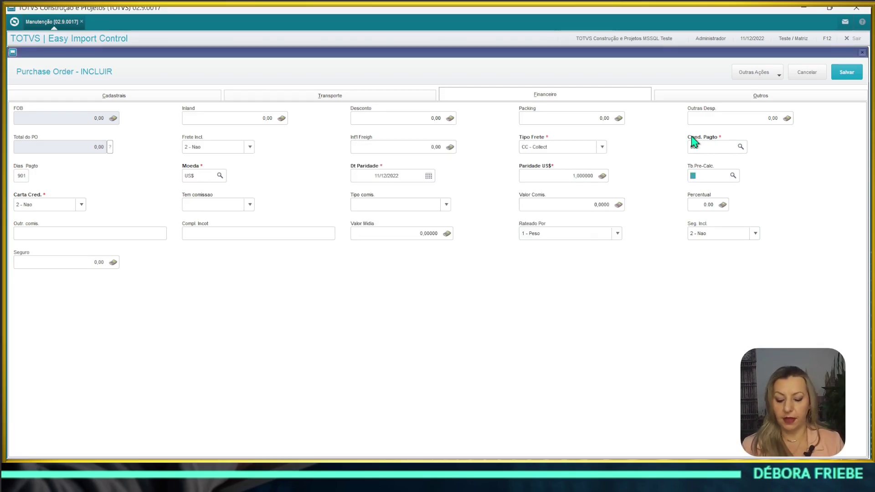
{"action": "key", "text": "F3"}
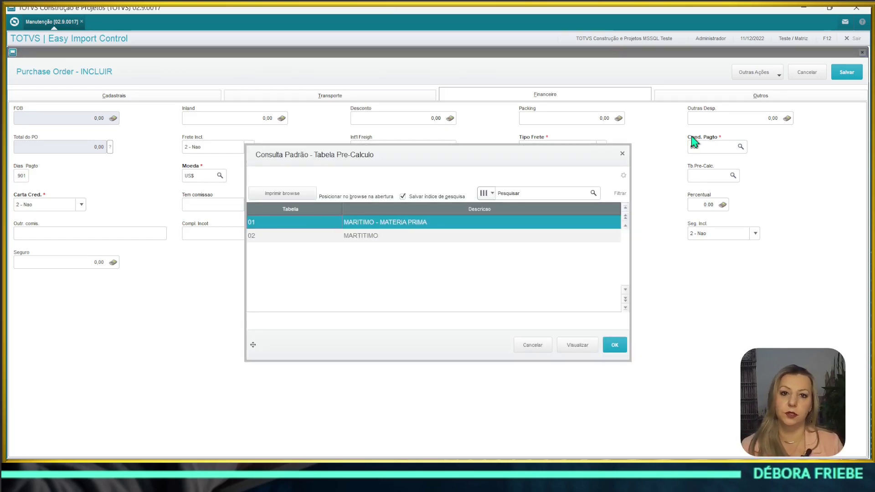
{"action": "key", "text": "Return"}
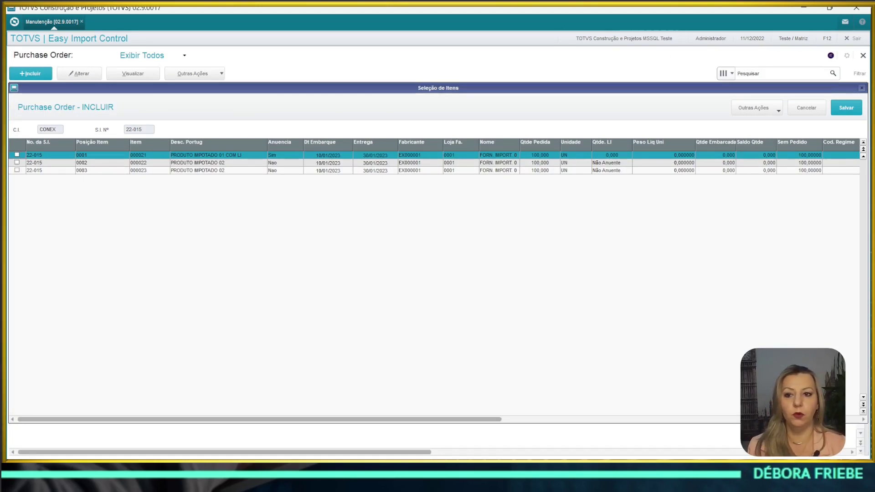
Examine item 000021's details, including consent type, ordered quantity, unit price, shipment date and manufacturers, and close them without saving.
{"action": "double_click", "coordinate": [109, 158]}
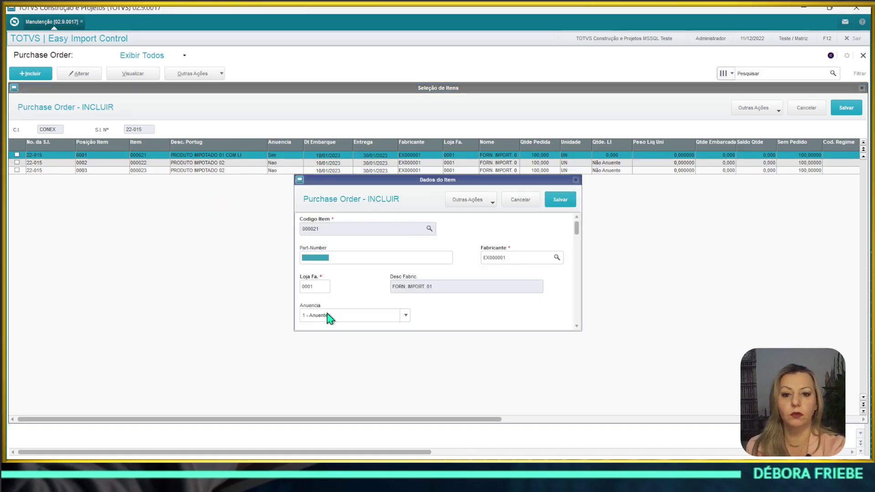
{"action": "scroll", "coordinate": [476, 294], "scroll_direction": "down", "scroll_amount": 2}
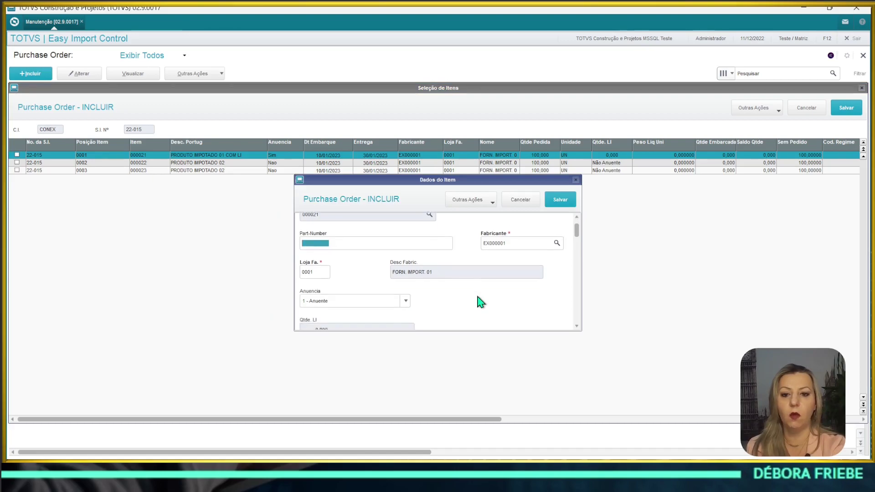
{"action": "scroll", "coordinate": [477, 296], "scroll_direction": "down", "scroll_amount": 1}
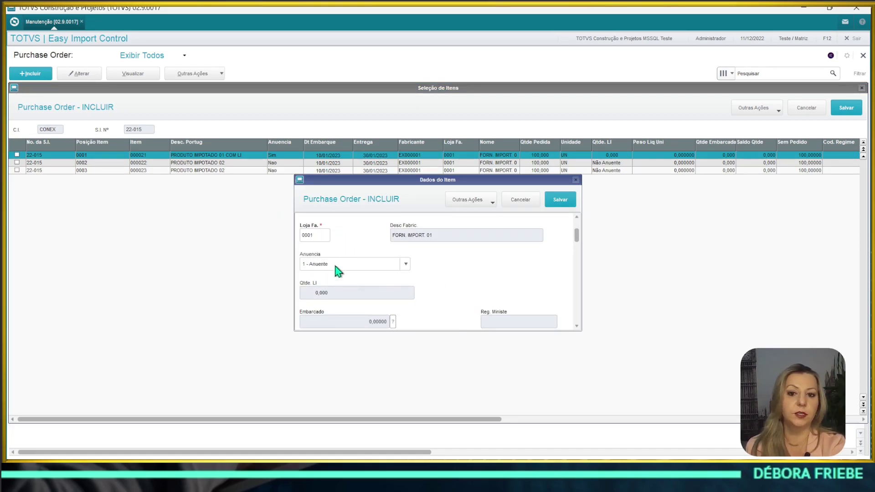
{"action": "left_click", "coordinate": [371, 264]}
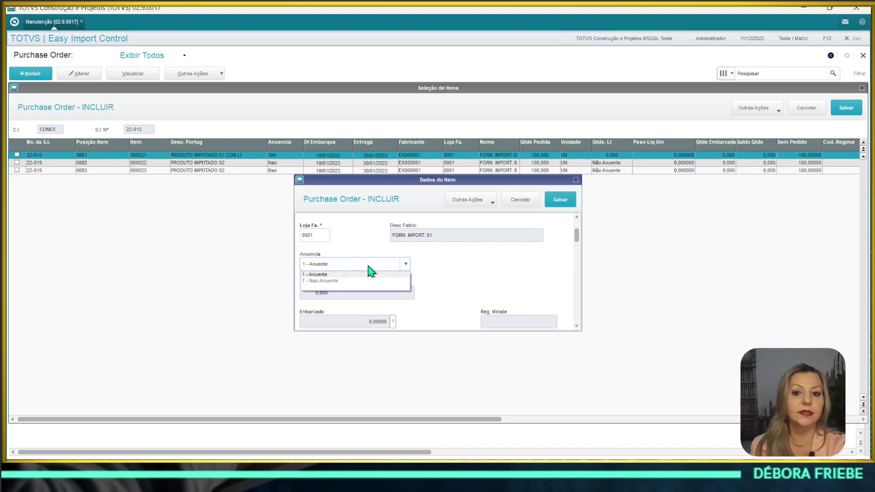
{"action": "left_click", "coordinate": [341, 275]}
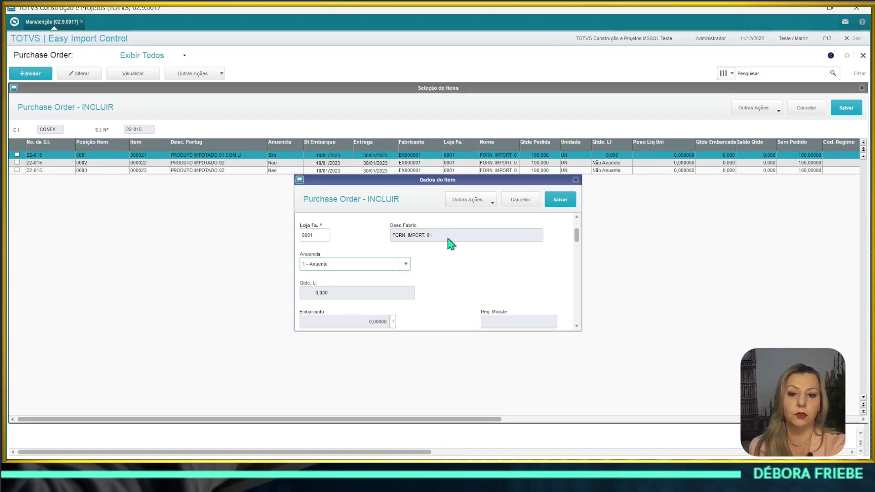
{"action": "scroll", "coordinate": [431, 265], "scroll_direction": "down", "scroll_amount": 3}
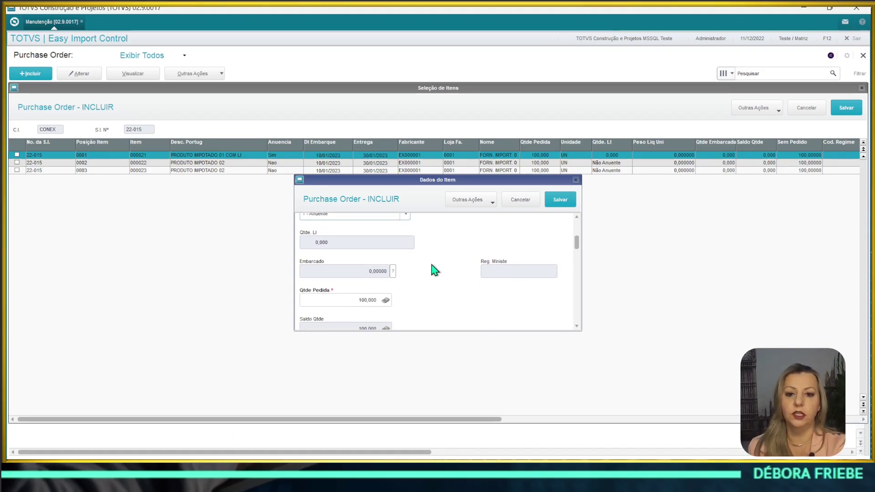
{"action": "scroll", "coordinate": [431, 265], "scroll_direction": "down", "scroll_amount": 3}
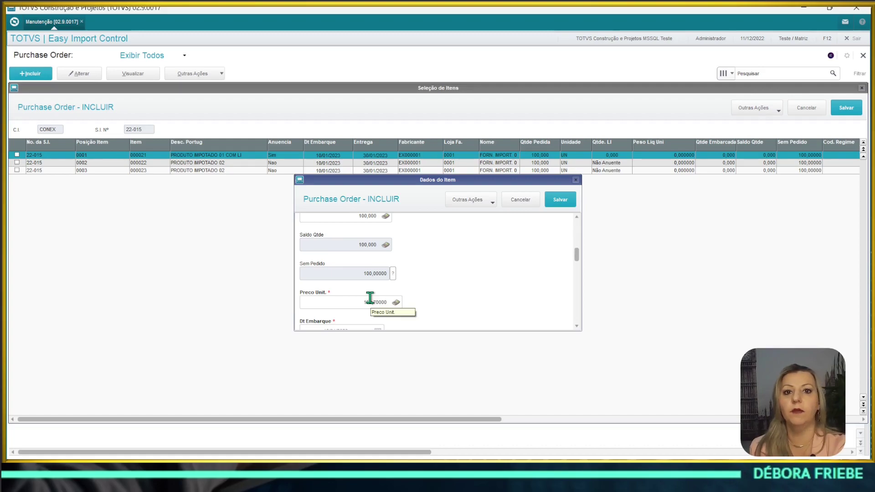
{"action": "scroll", "coordinate": [440, 281], "scroll_direction": "down", "scroll_amount": 1}
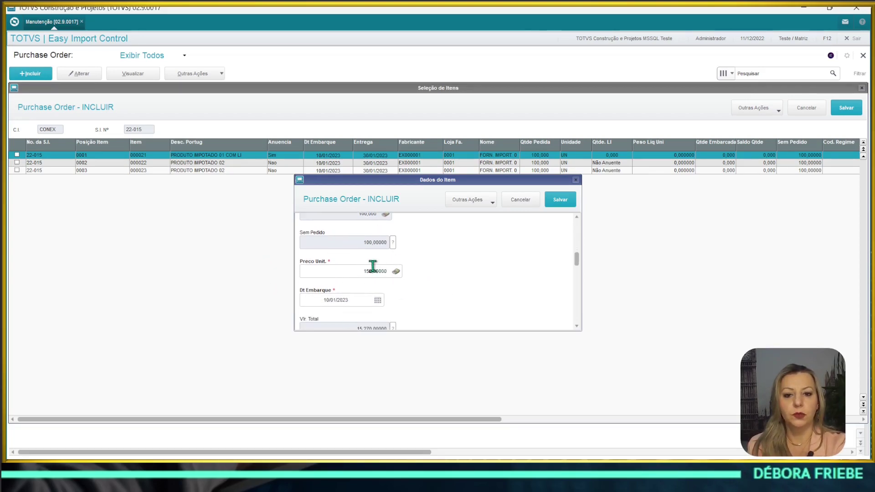
{"action": "scroll", "coordinate": [383, 269], "scroll_direction": "down", "scroll_amount": 3}
{"action": "scroll", "coordinate": [382, 268], "scroll_direction": "down", "scroll_amount": 3}
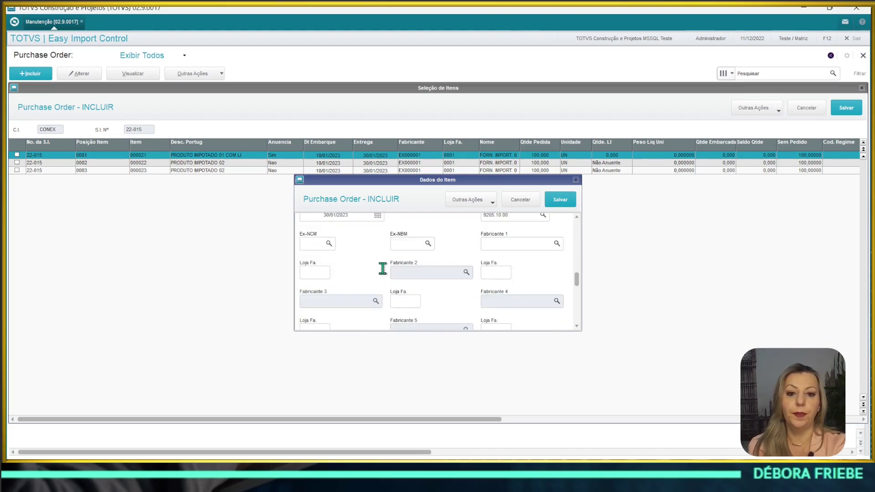
{"action": "left_click", "coordinate": [518, 204]}
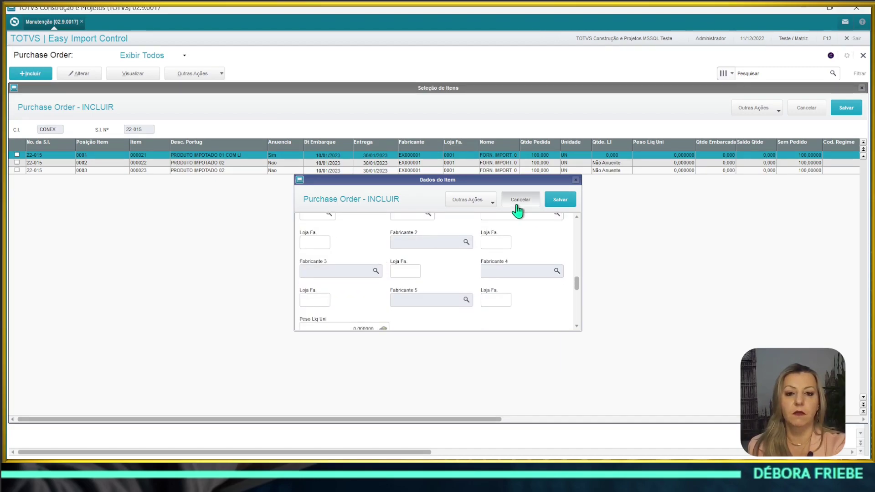
Mark all items of request 22-015 for the purchase order and save the item selection.
{"action": "left_click", "coordinate": [745, 113]}
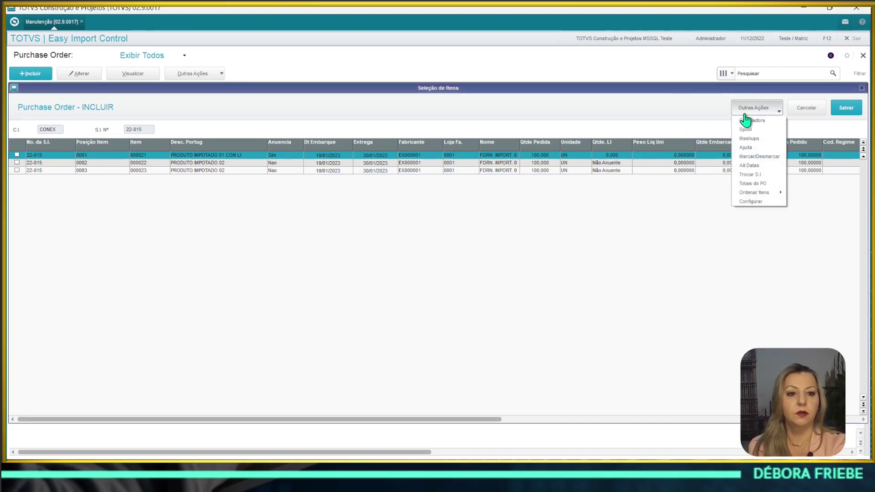
{"action": "left_click", "coordinate": [752, 157]}
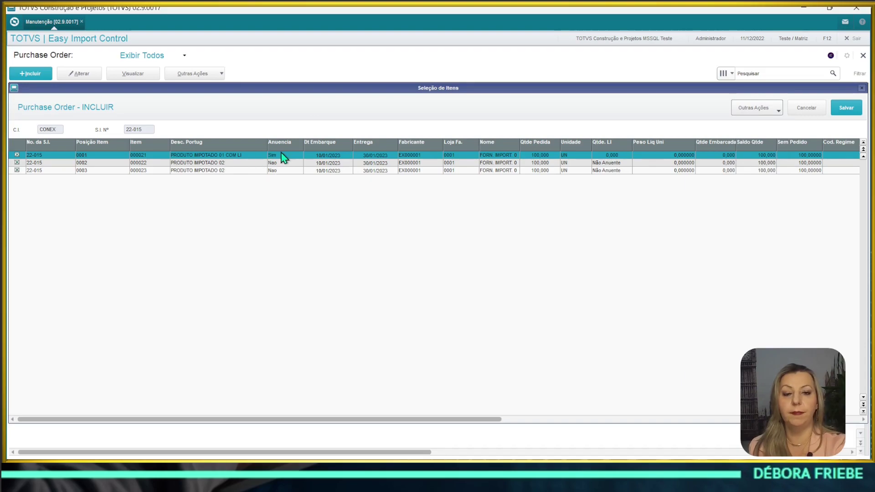
{"action": "left_click", "coordinate": [844, 117]}
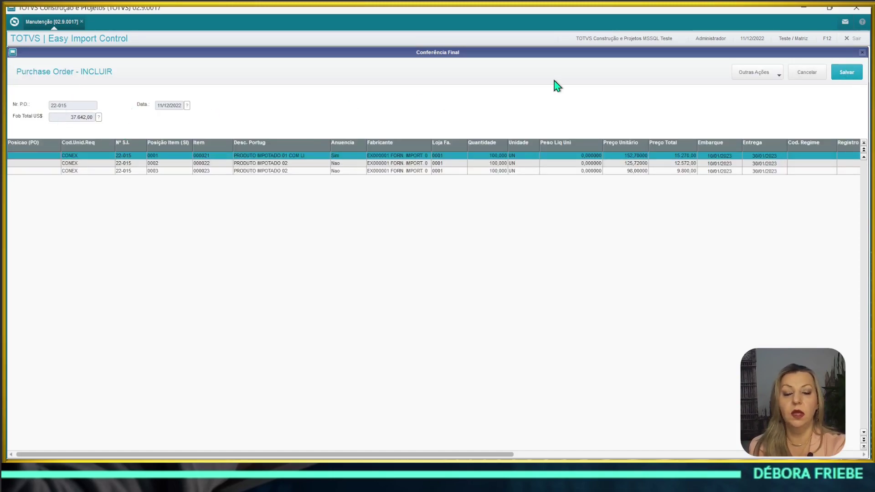
Save purchase order 22-015 from the final check, confirming the recording and closing the notices.
{"action": "left_click", "coordinate": [845, 74]}
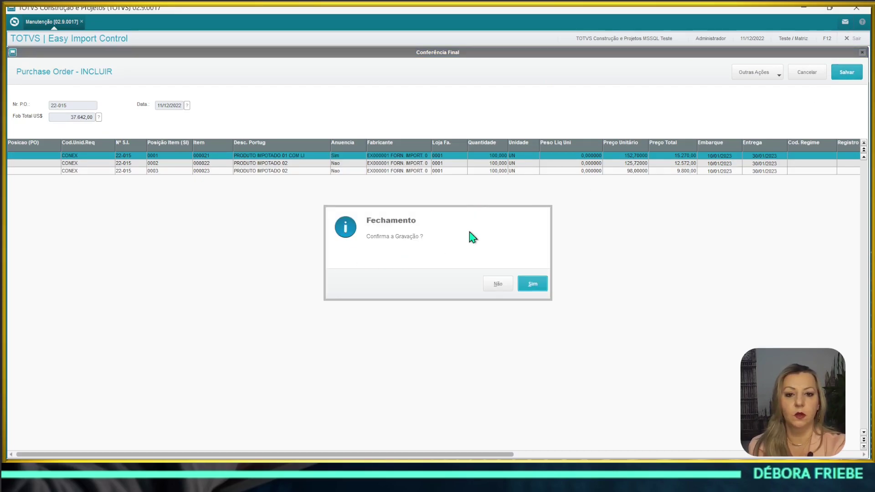
{"action": "left_click", "coordinate": [532, 283]}
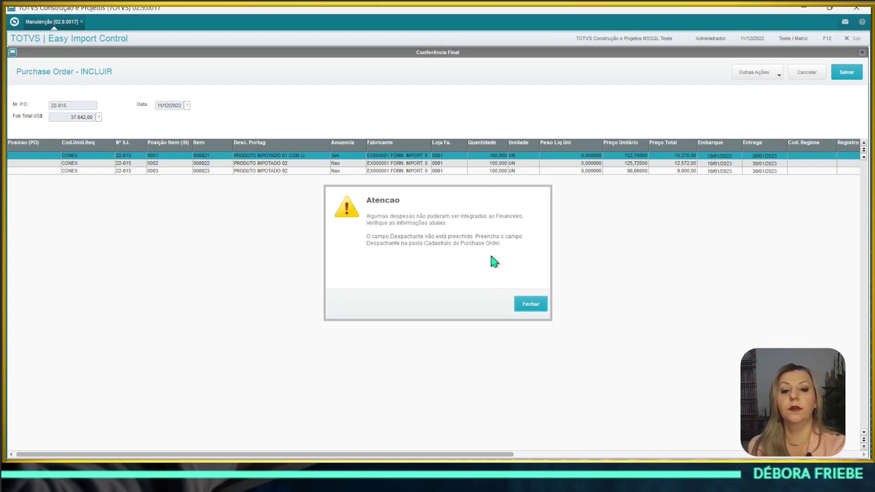
{"action": "left_click", "coordinate": [528, 304]}
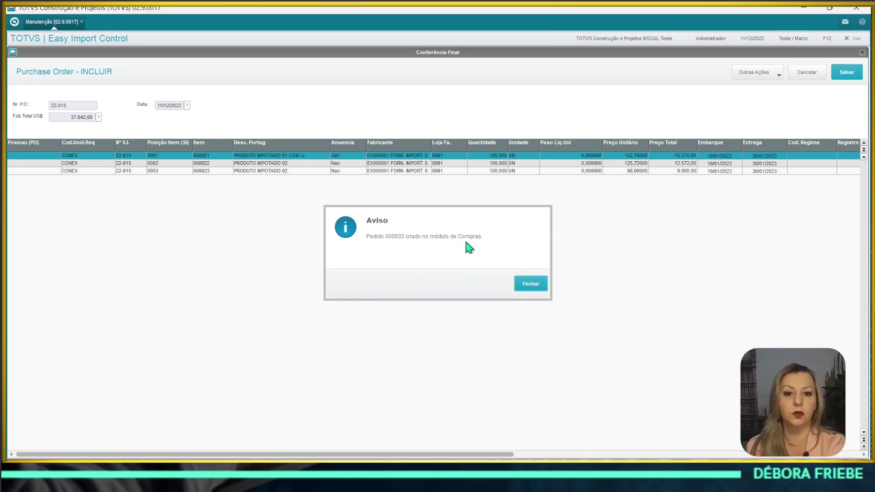
{"action": "left_click", "coordinate": [538, 284]}
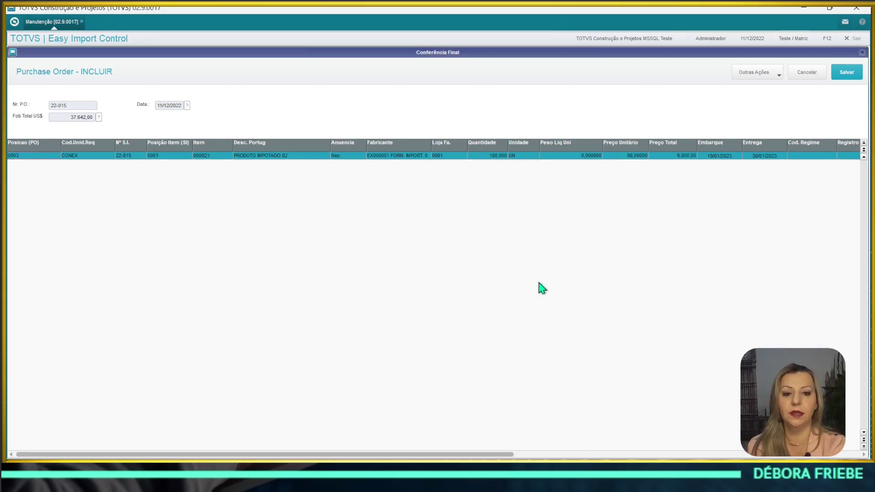
Reopen purchase order 22-015 for editing and set its customs broker to 01, DESPACHANTE ADUANEIRO.
{"action": "left_click", "coordinate": [89, 73]}
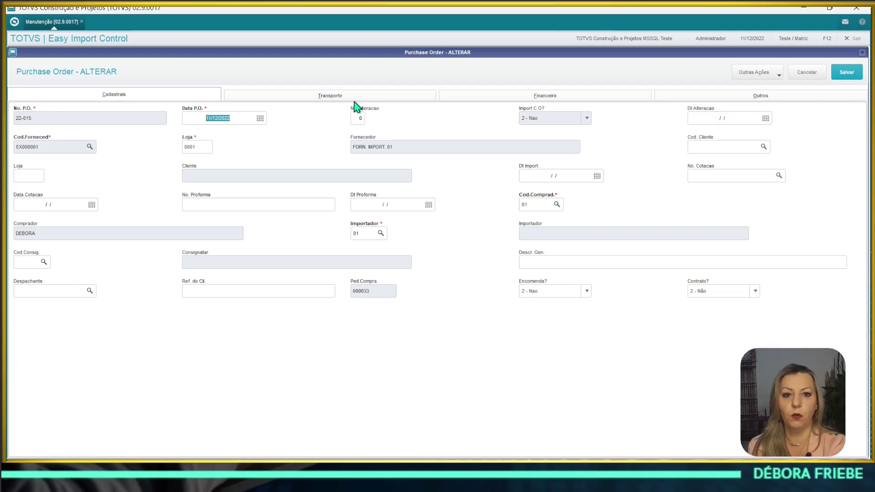
{"action": "left_click", "coordinate": [323, 101]}
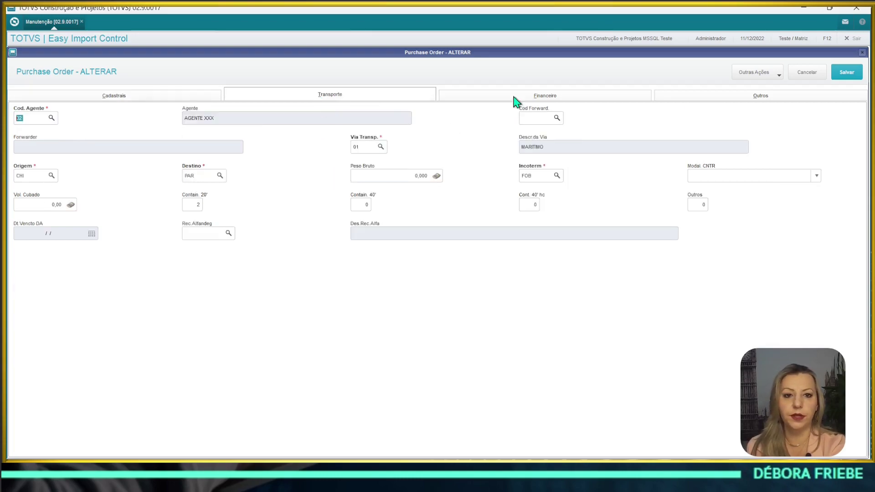
{"action": "left_click", "coordinate": [546, 96]}
{"action": "left_click", "coordinate": [108, 94]}
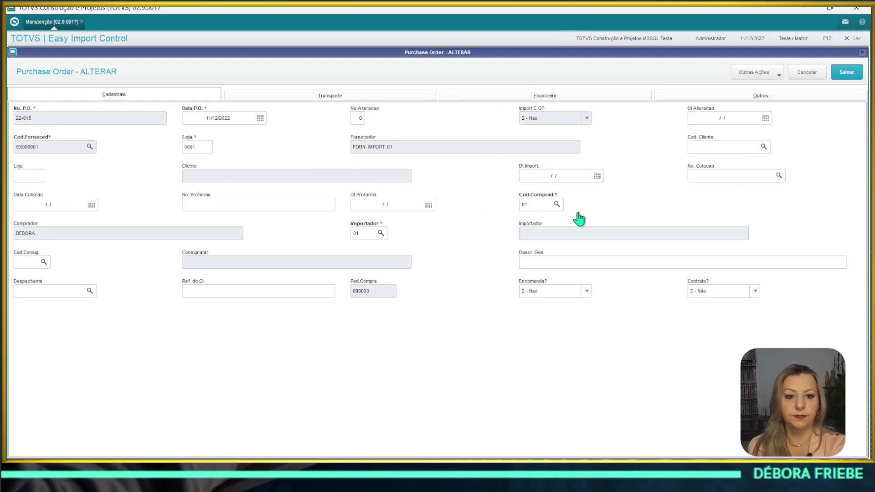
{"action": "left_click", "coordinate": [89, 292]}
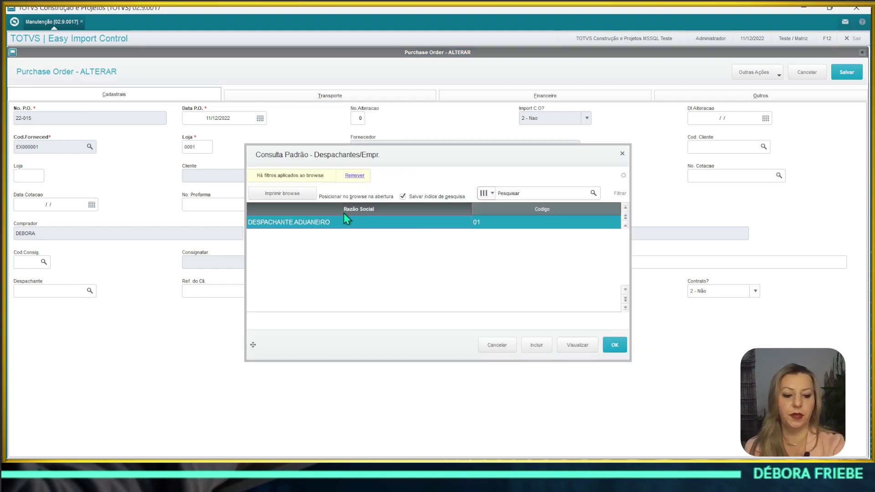
{"action": "double_click", "coordinate": [343, 219]}
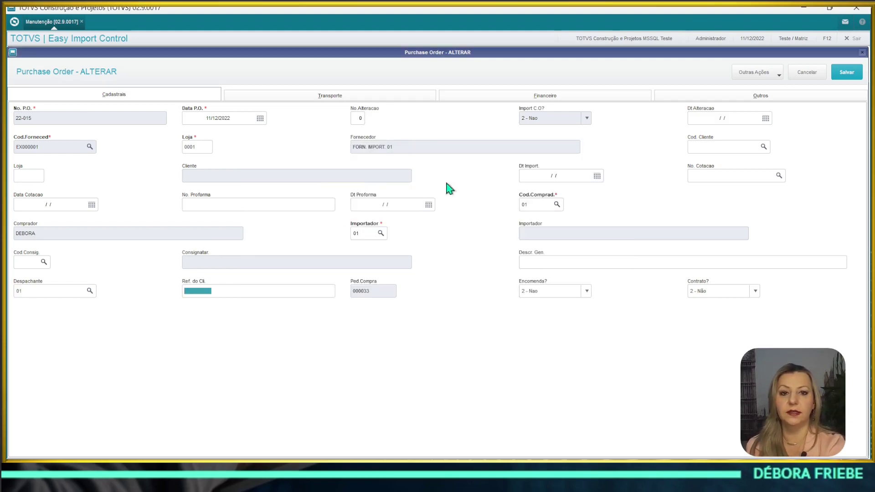
Save the edited purchase order through the item selection and final check, and confirm the recording.
{"action": "key", "text": "ctrl+s"}
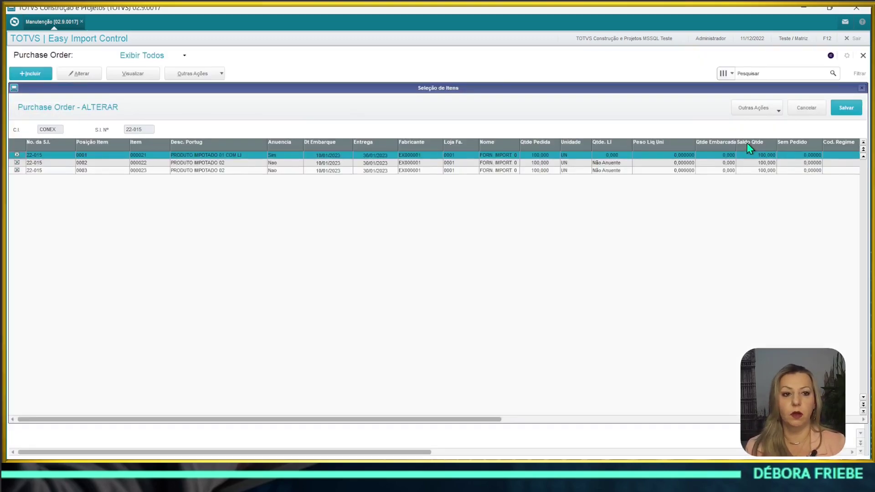
{"action": "key", "text": "ctrl+s"}
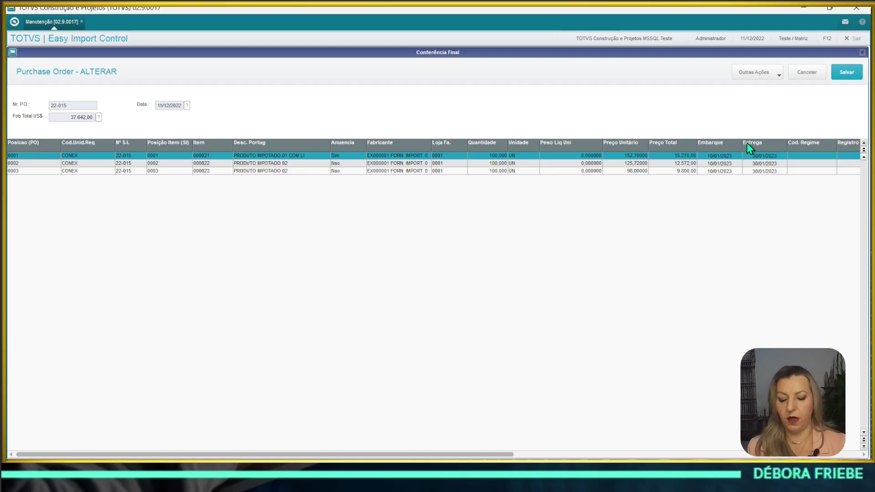
{"action": "key", "text": "ctrl+s"}
{"action": "key", "text": "Return"}
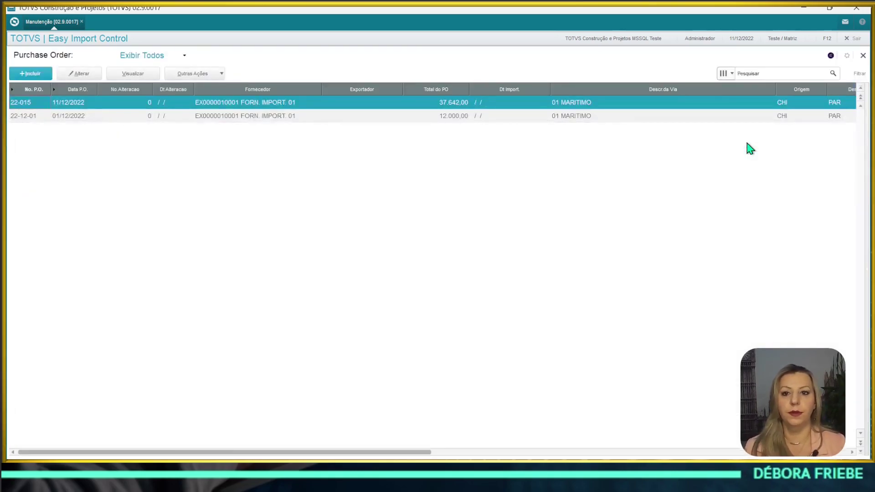
Return to the main menu and search for the routine FINA750.
{"action": "left_click", "coordinate": [15, 23]}
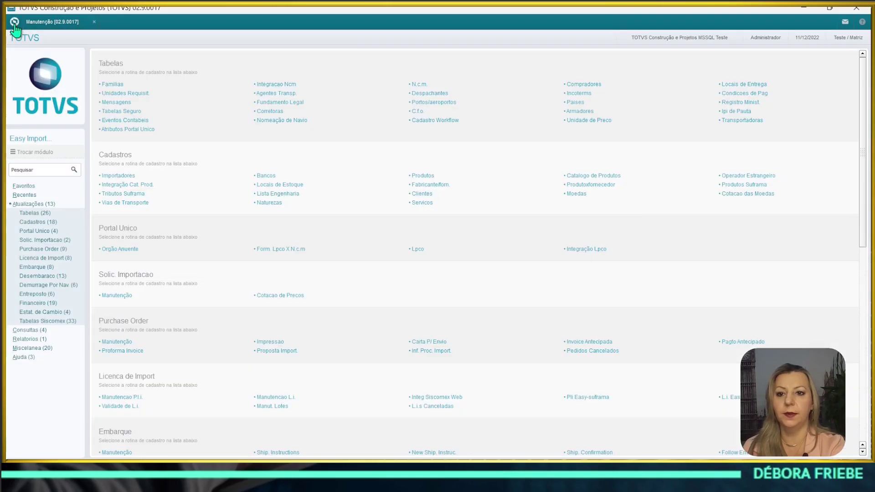
{"action": "left_click", "coordinate": [34, 170]}
{"action": "type", "text": "FINA750"}
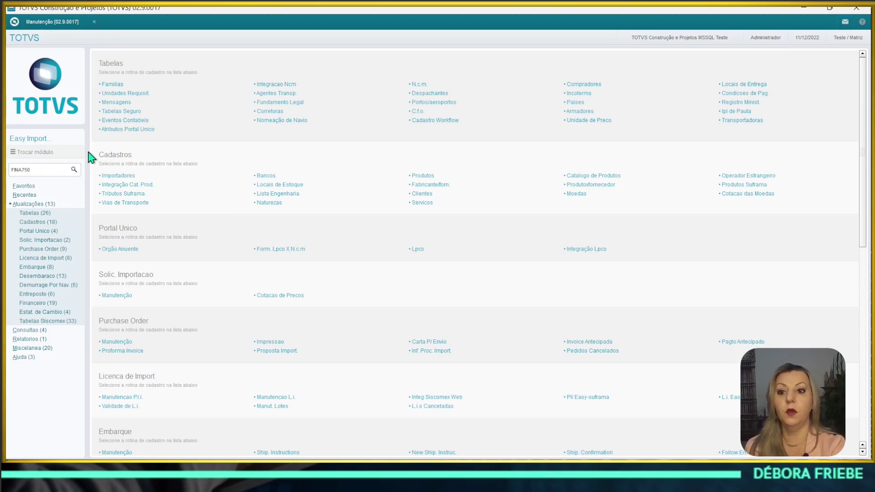
{"action": "left_click", "coordinate": [73, 170]}
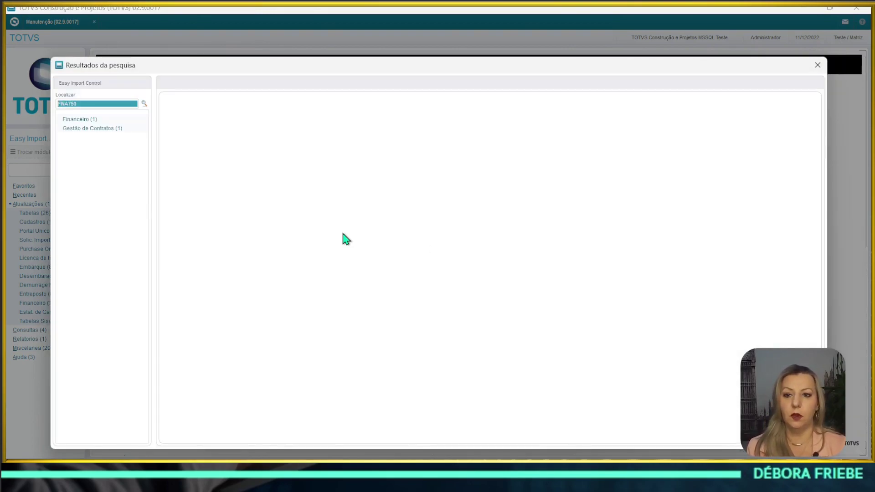
Open the accounts payable functions routine of the Financeiro module and filter its history by the expression 22-015.
{"action": "left_click", "coordinate": [84, 120]}
{"action": "left_click", "coordinate": [200, 127]}
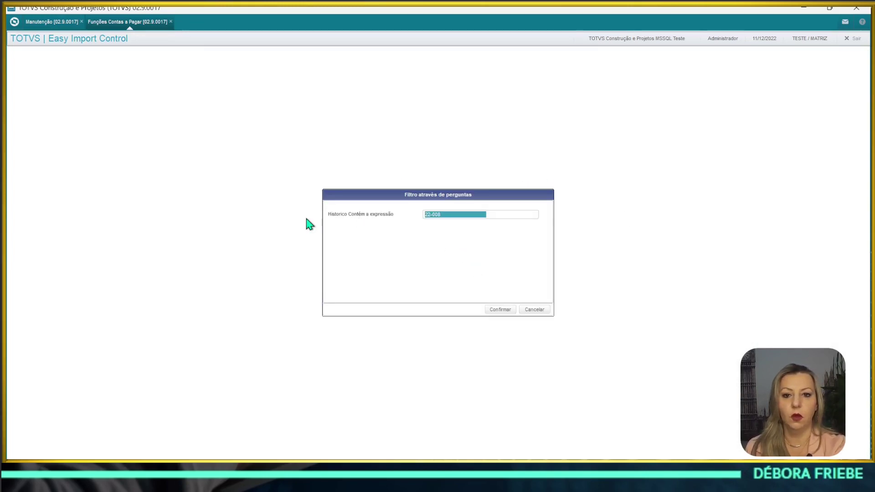
{"action": "type", "text": "2"}
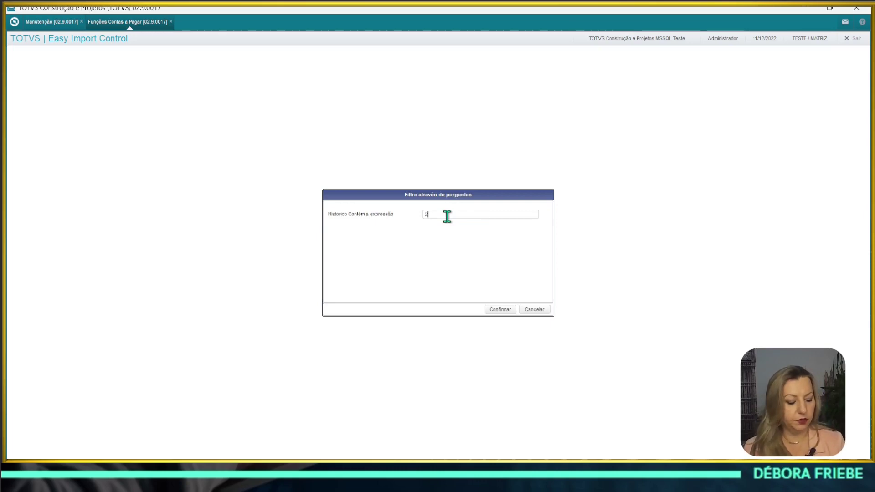
{"action": "type", "text": "2-015"}
{"action": "key", "text": "Return"}
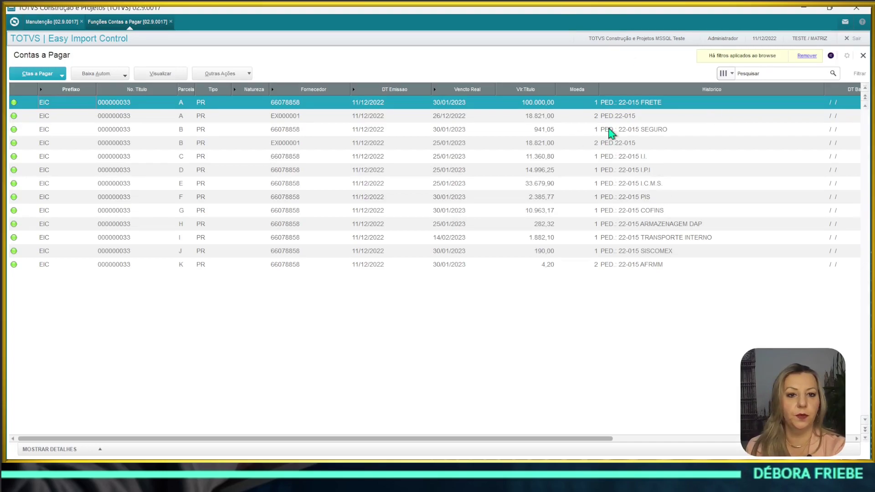
Check the payable entries generated for order 22-015, including the supplier and insurance ones, and close the list.
{"action": "left_click", "coordinate": [655, 117]}
{"action": "left_click", "coordinate": [668, 130]}
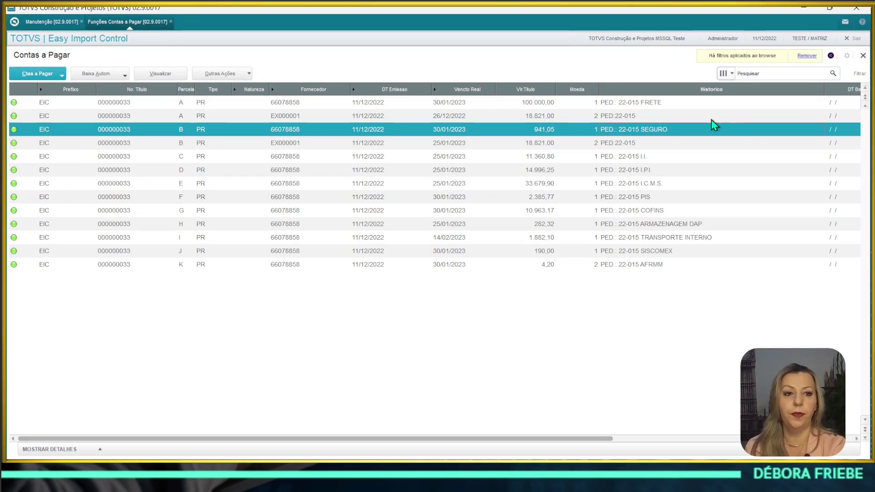
{"action": "left_click", "coordinate": [862, 55]}
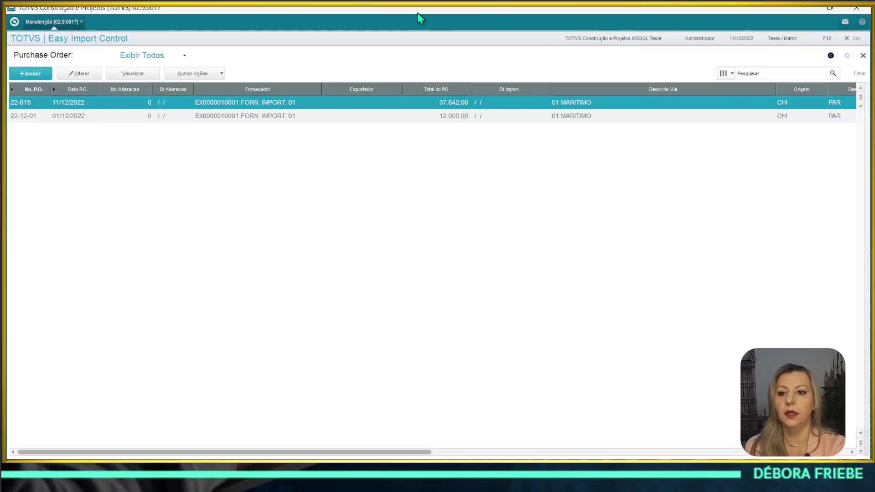
Return to the main menu and switch the working module to 02, Compras.
{"action": "left_click", "coordinate": [14, 21]}
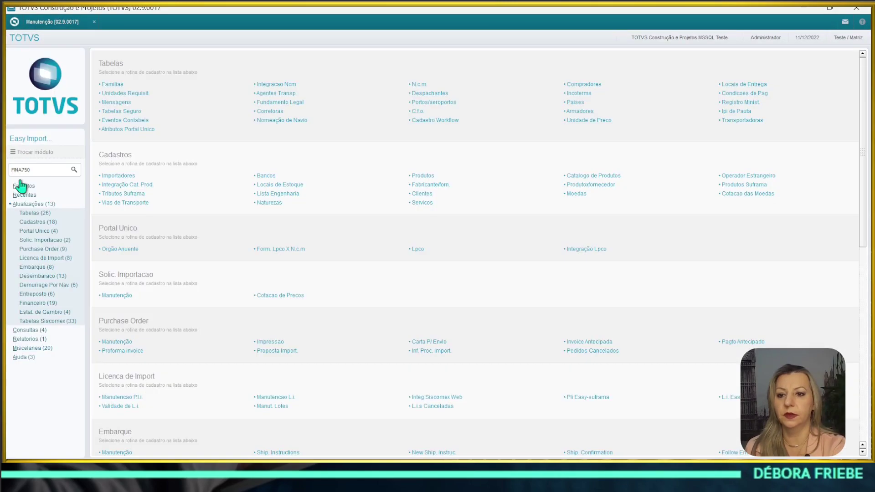
{"action": "left_click", "coordinate": [48, 157]}
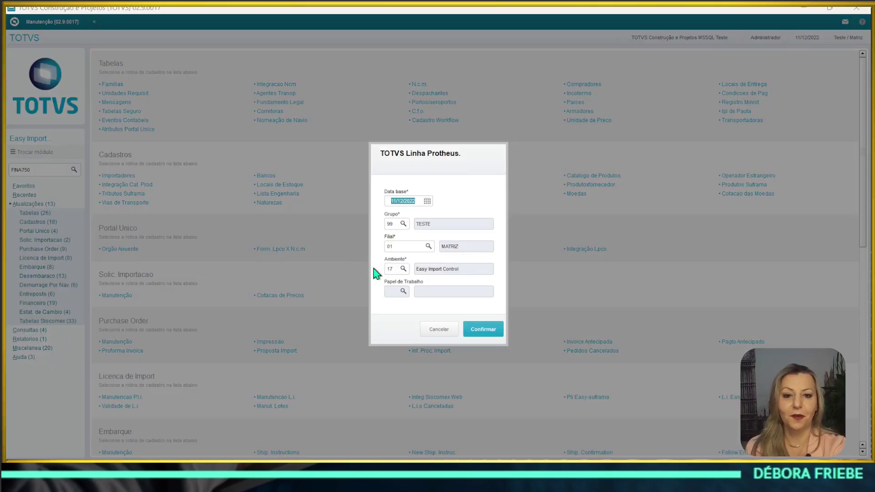
{"action": "left_click", "coordinate": [388, 268]}
{"action": "type", "text": "02"}
{"action": "key", "text": "Return"}
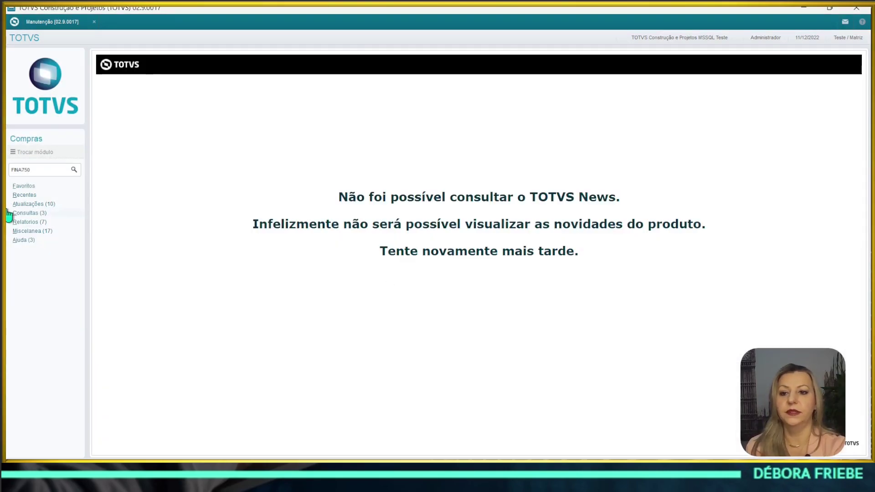
Open the Pedidos de Compra routine, check the most recent orders at the end of the list, and close it.
{"action": "left_click", "coordinate": [33, 204]}
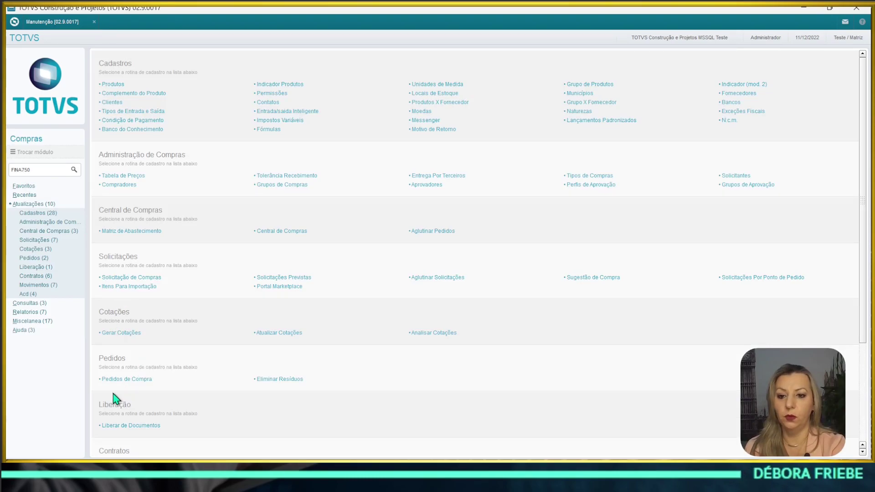
{"action": "left_click", "coordinate": [137, 381]}
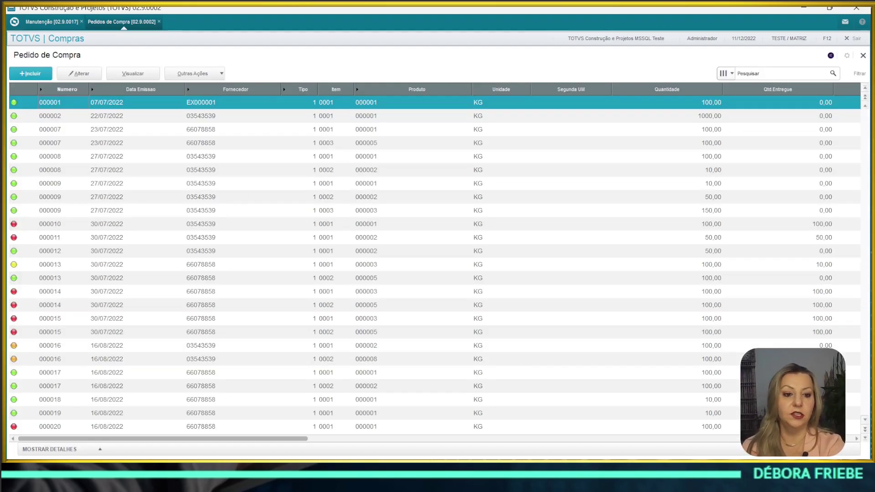
{"action": "left_click", "coordinate": [865, 438]}
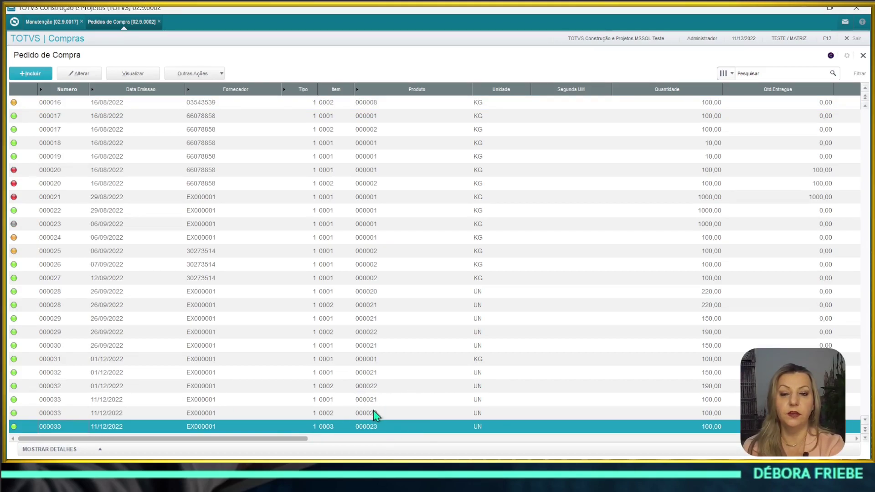
{"action": "left_click", "coordinate": [862, 56]}
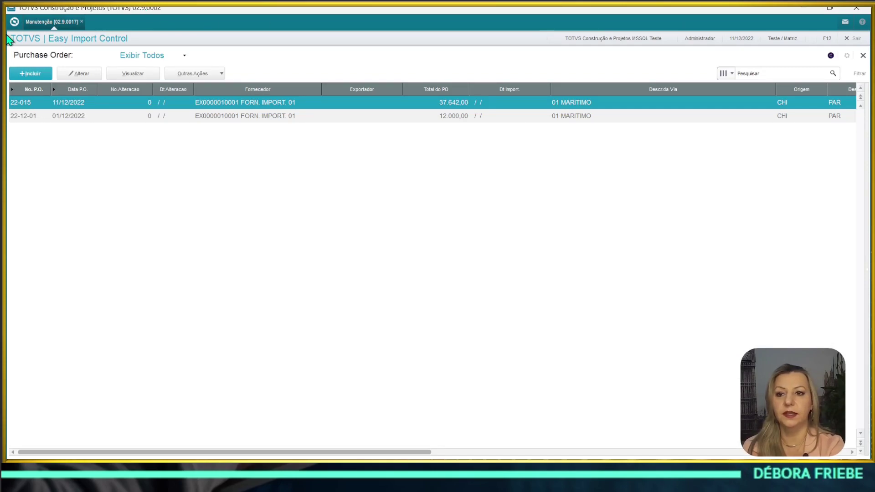
Close the Purchase Order maintenance and switch the working module to 17, Easy Import Control.
{"action": "left_click", "coordinate": [862, 55]}
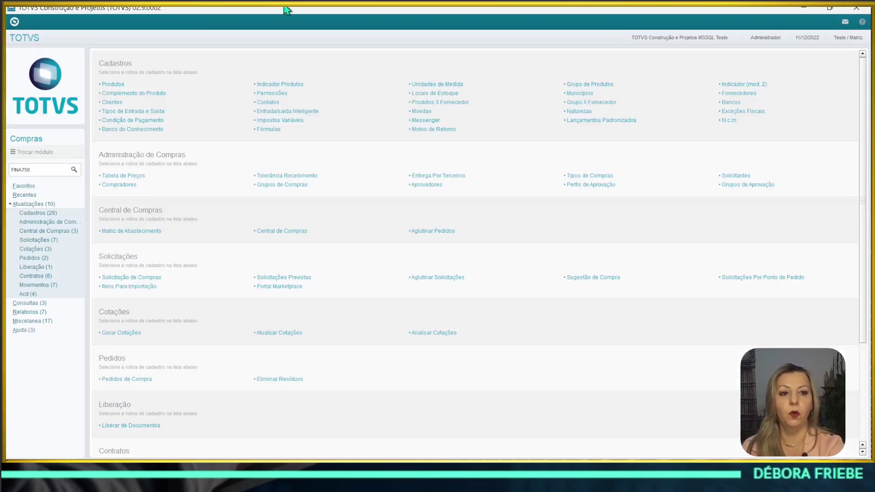
{"action": "left_click", "coordinate": [36, 153]}
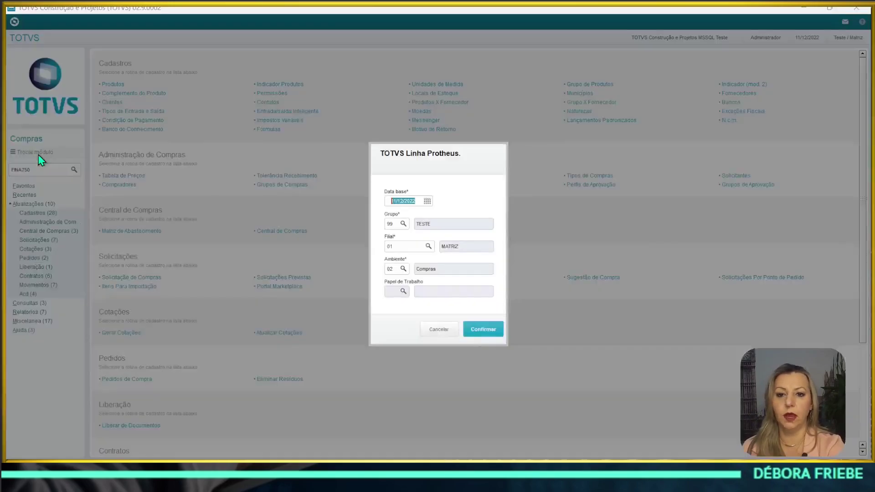
{"action": "left_click", "coordinate": [394, 268]}
{"action": "type", "text": "17"}
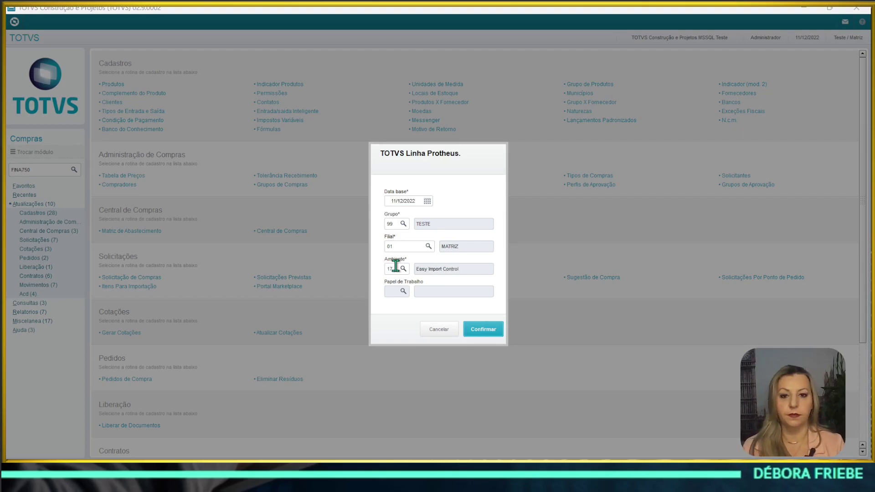
{"action": "key", "text": "Return"}
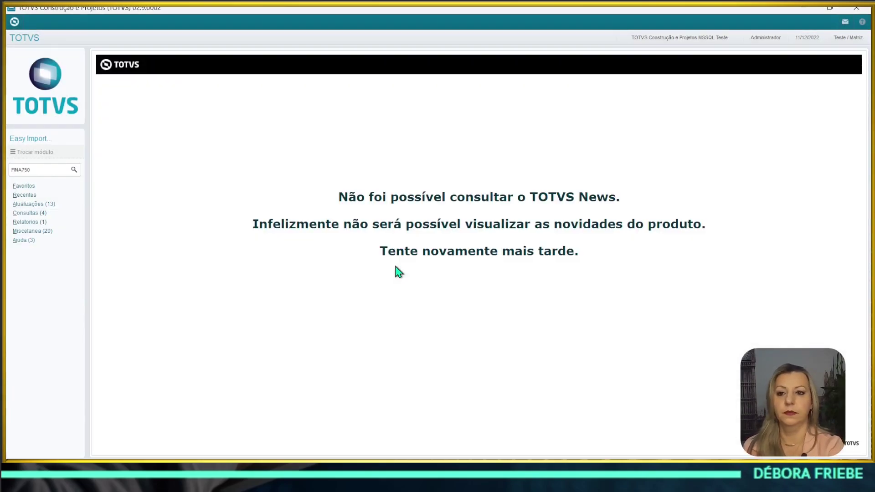
Open the P.L.I. maintenance routine and start a new P.L.I. numbered 22-015.
{"action": "left_click", "coordinate": [50, 205]}
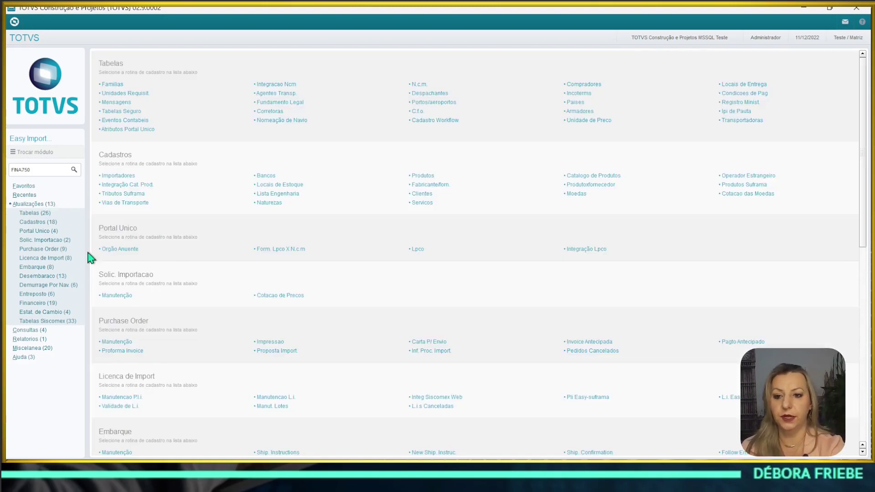
{"action": "left_click", "coordinate": [118, 398]}
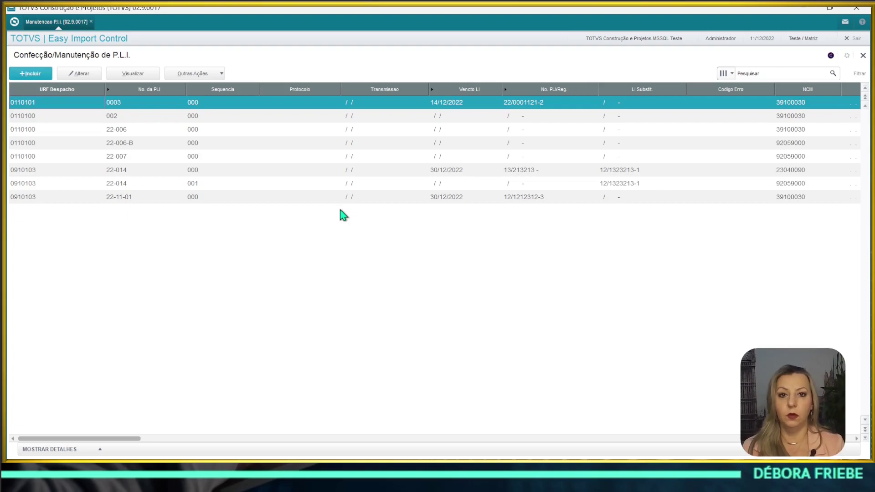
{"action": "type", "text": "22"}
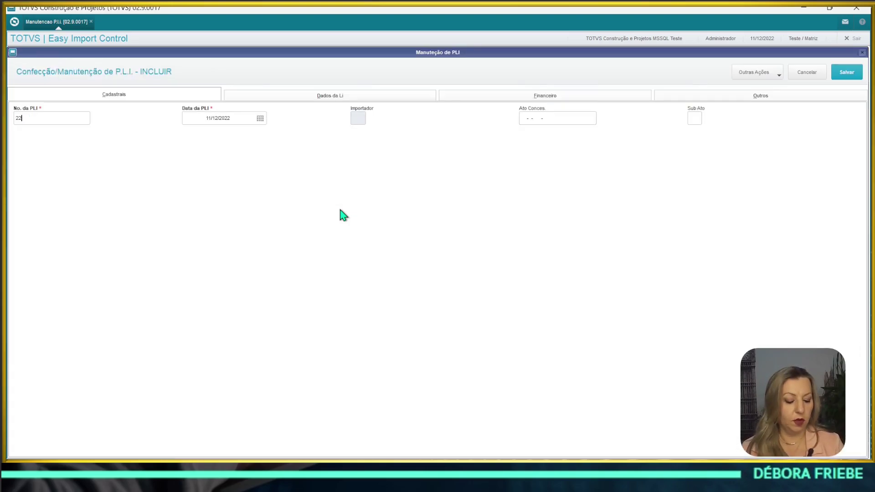
{"action": "type", "text": "-015"}
{"action": "key", "text": "Tab"}
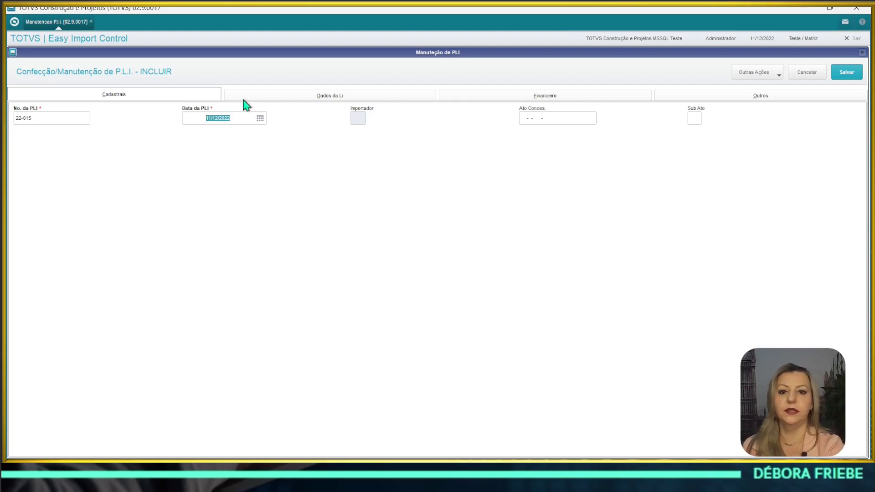
In the licence data, set both the dispatch URF and the arrival URF to 0517700, AEROPORTO DOIS DE JULHO.
{"action": "left_click", "coordinate": [328, 96]}
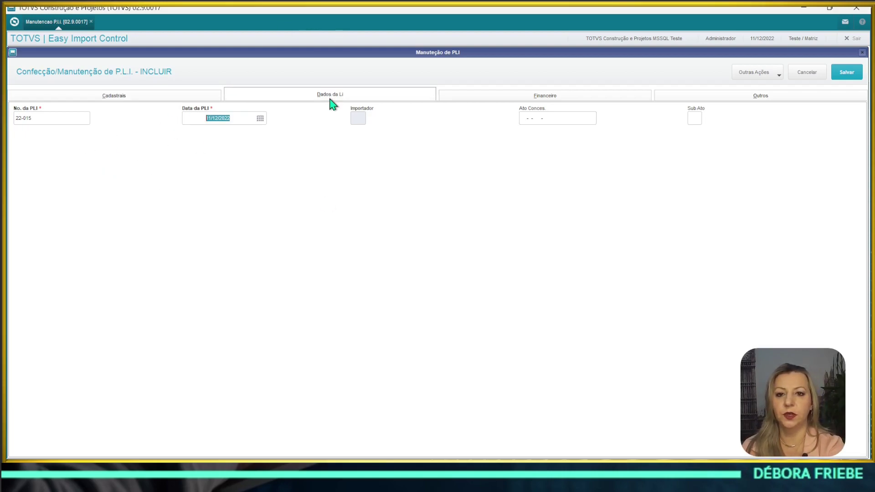
{"action": "left_click", "coordinate": [59, 118]}
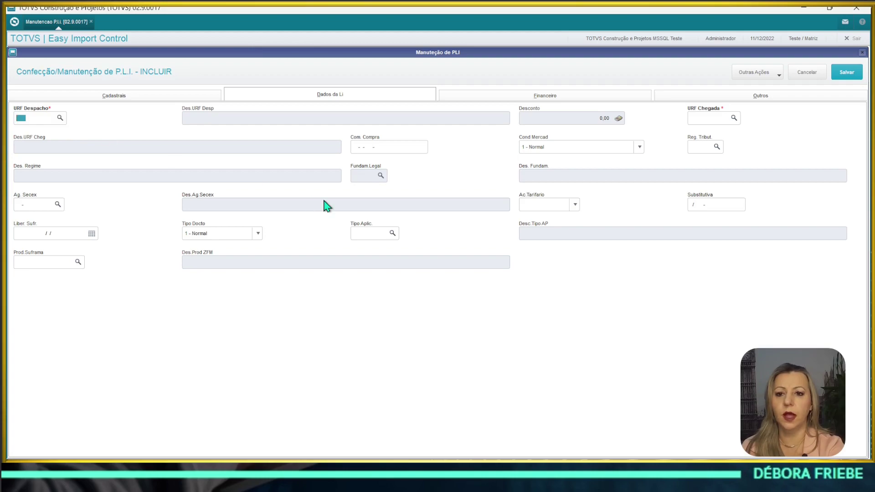
{"action": "left_click", "coordinate": [313, 277]}
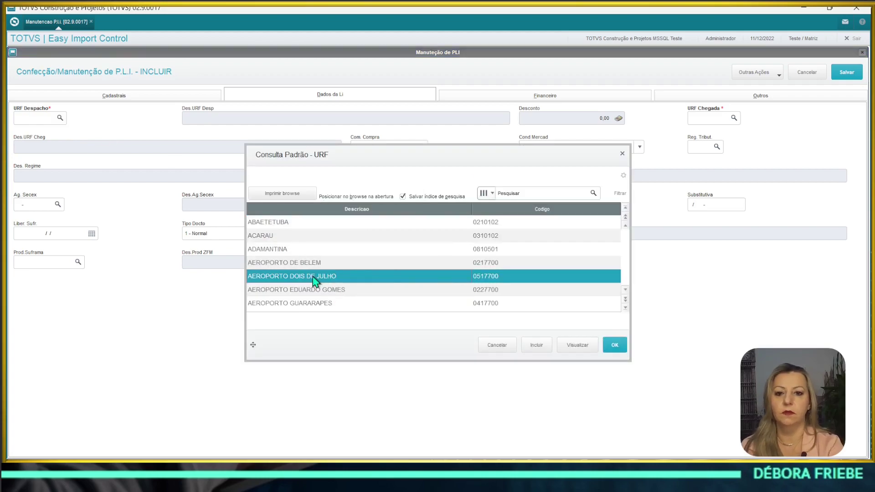
{"action": "double_click", "coordinate": [313, 276]}
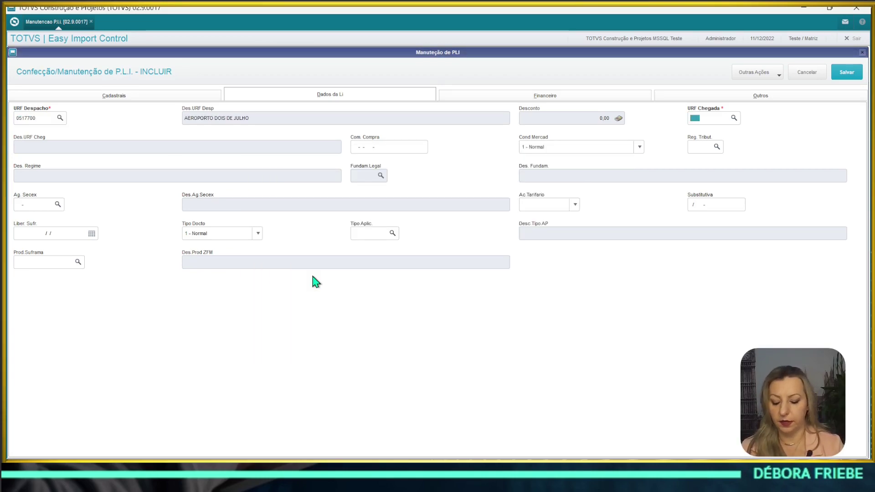
{"action": "key", "text": "F3"}
{"action": "double_click", "coordinate": [313, 277]}
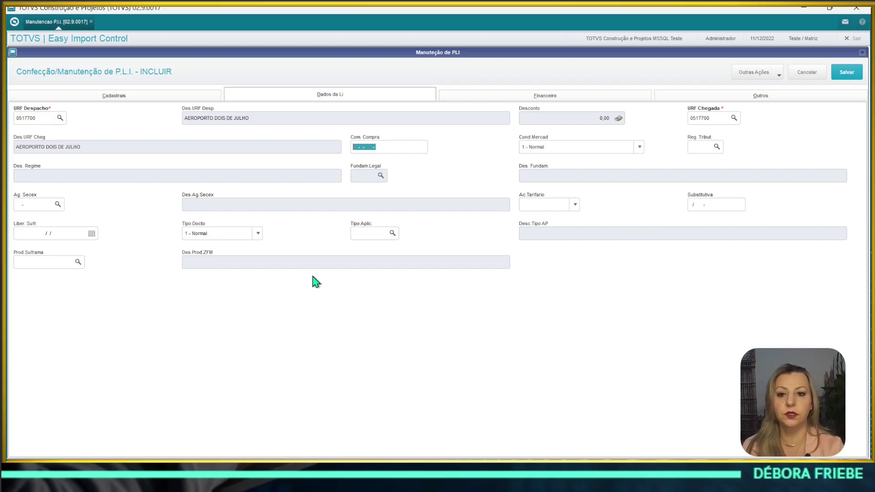
Save the P.L.I. header, base it on a PO, and load the items of purchase order 22-015.
{"action": "left_click", "coordinate": [838, 76]}
{"action": "left_click", "coordinate": [385, 257]}
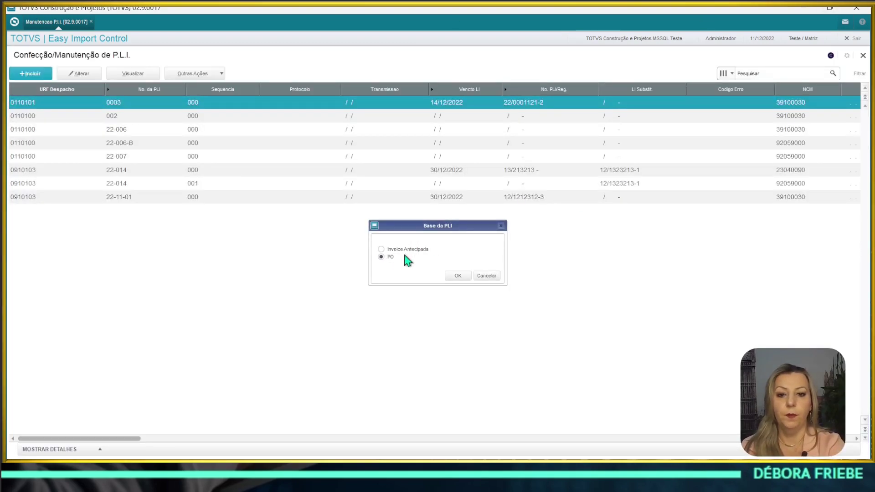
{"action": "left_click", "coordinate": [458, 277]}
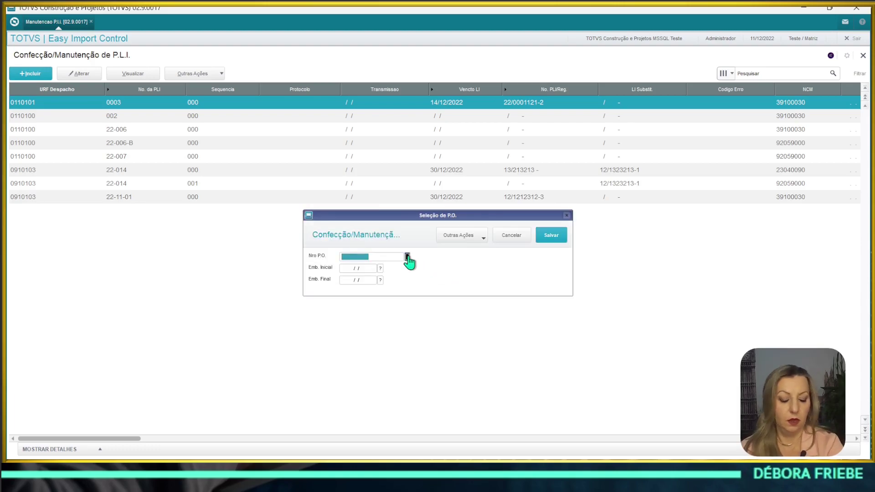
{"action": "type", "text": "22-015"}
{"action": "key", "text": "Tab"}
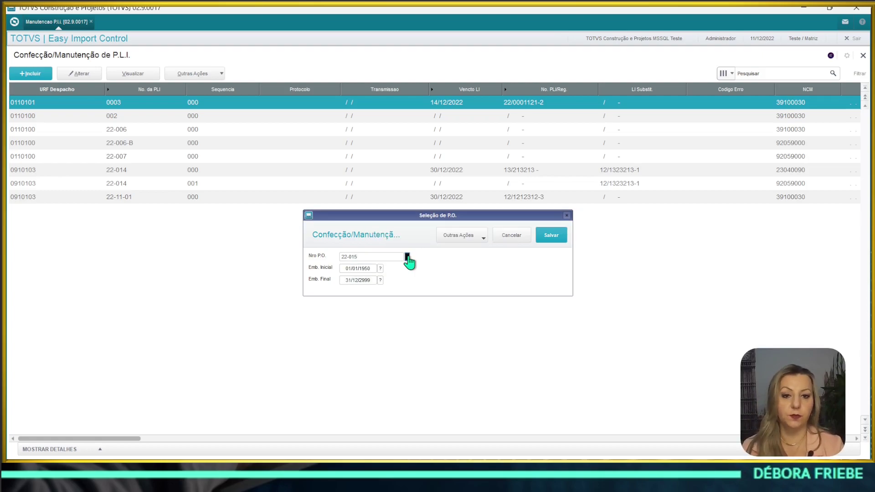
{"action": "left_click", "coordinate": [551, 236]}
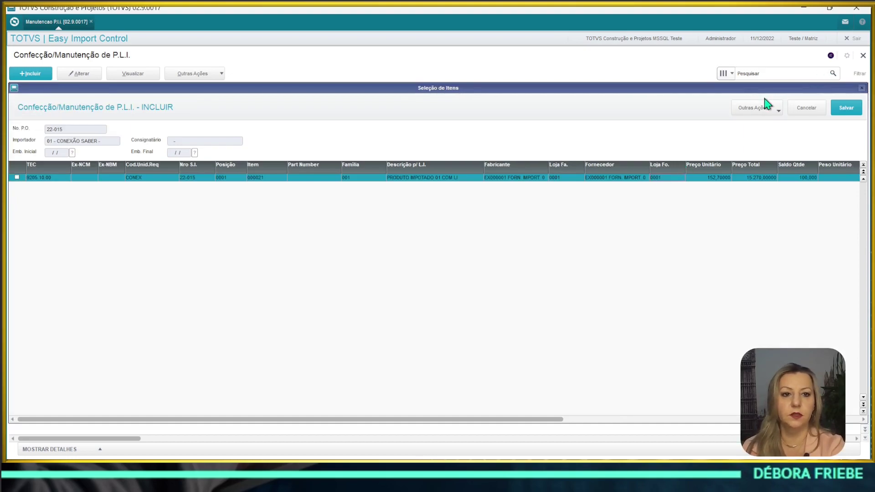
Select item 000021 for the P.L.I., set its net weight to 1,5, and save the item data.
{"action": "left_click", "coordinate": [756, 108]}
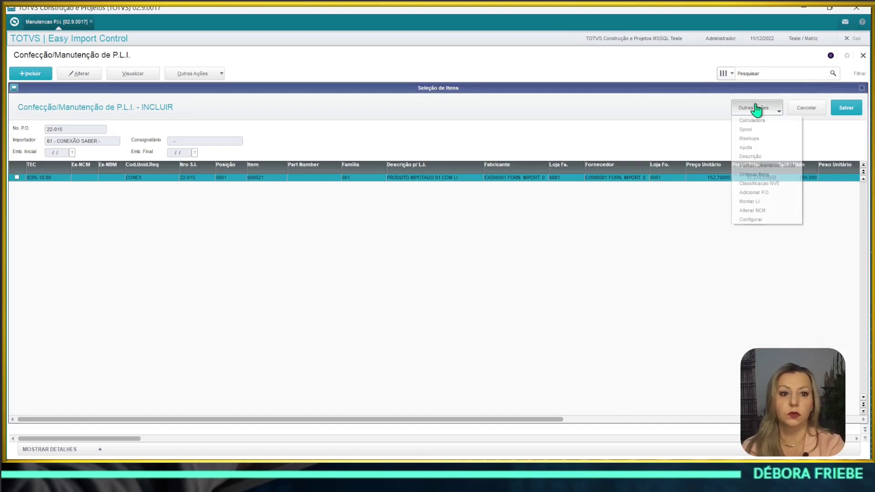
{"action": "left_click", "coordinate": [761, 165]}
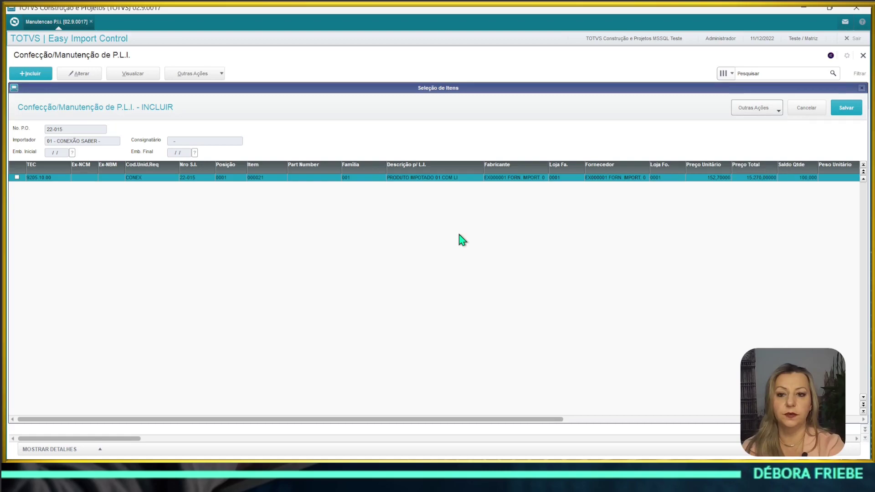
{"action": "double_click", "coordinate": [407, 178]}
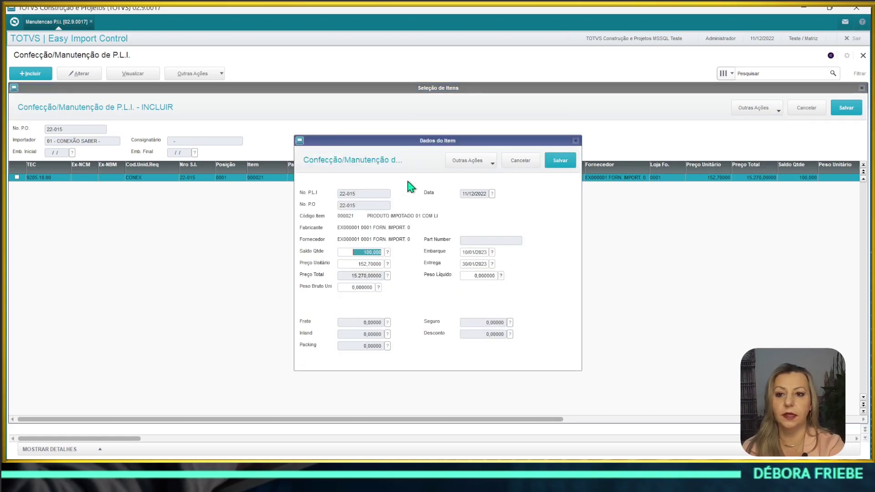
{"action": "left_click", "coordinate": [562, 164]}
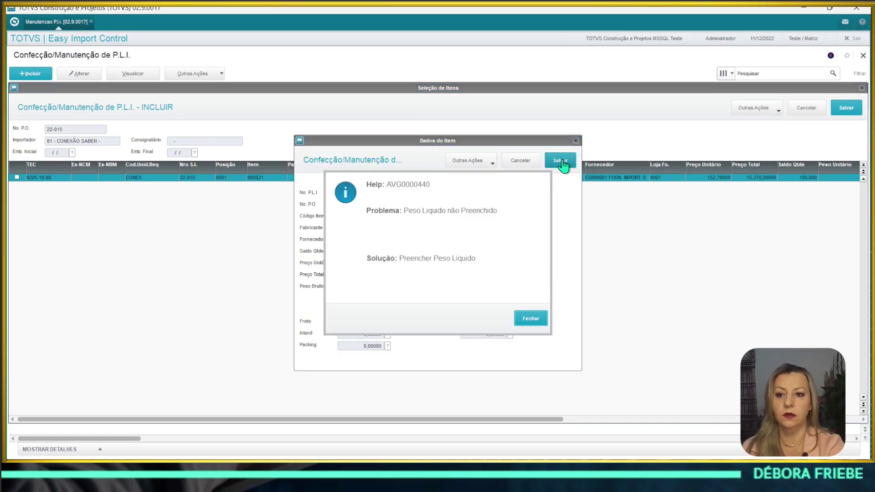
{"action": "left_click", "coordinate": [538, 322]}
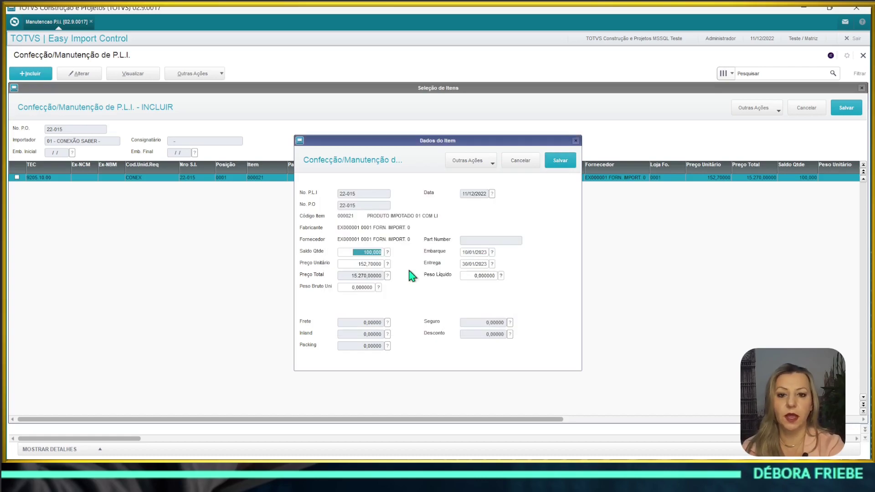
{"action": "left_click", "coordinate": [357, 288]}
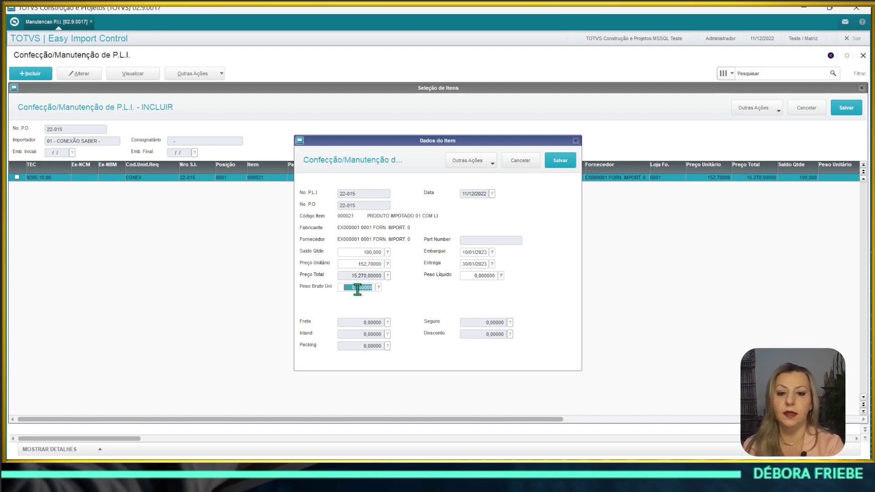
{"action": "left_click", "coordinate": [477, 278]}
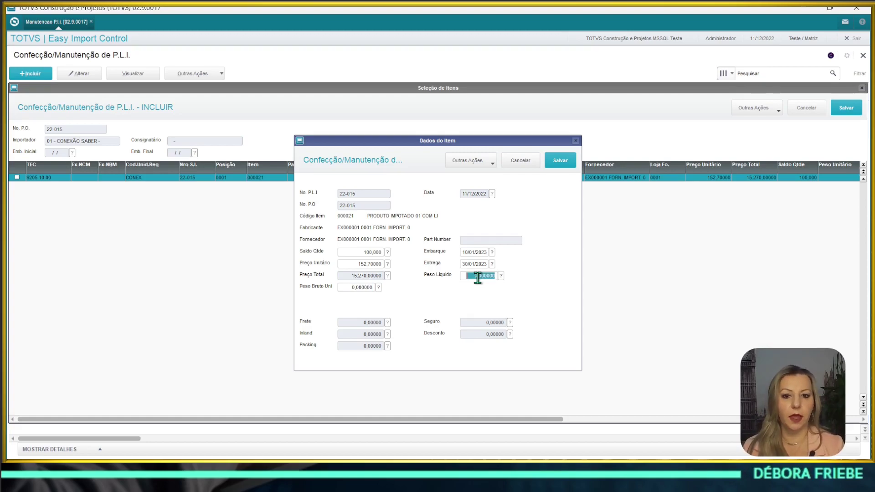
{"action": "type", "text": "1,5"}
{"action": "key", "text": "Tab"}
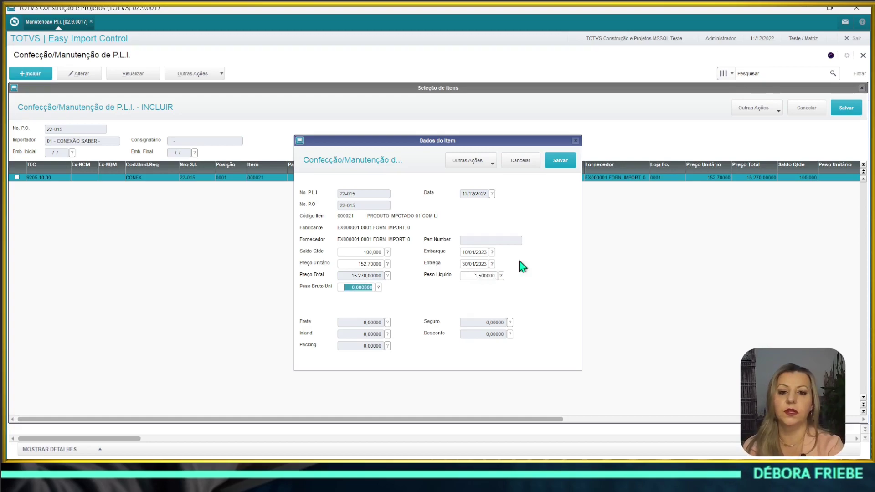
{"action": "left_click", "coordinate": [556, 164]}
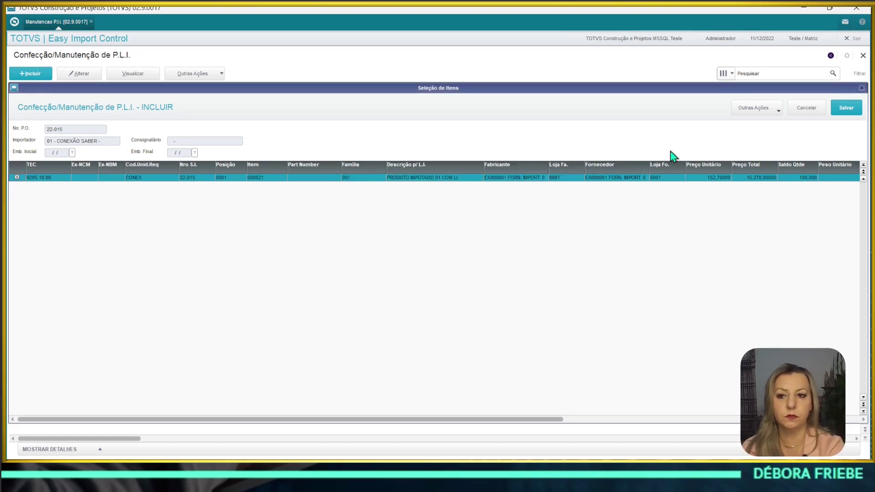
Save P.L.I. 22-015 without NVE, accept the final check and expenses unchanged, and cancel the new blank P.L.I. form.
{"action": "left_click", "coordinate": [846, 107]}
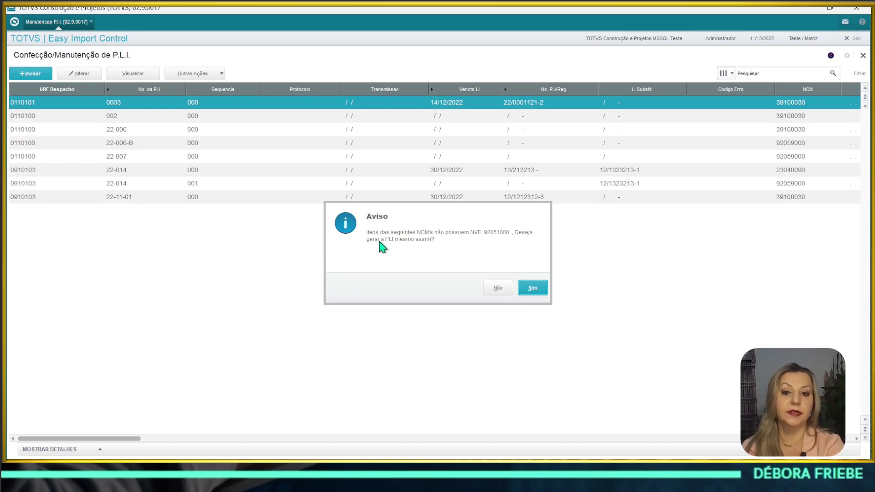
{"action": "left_click", "coordinate": [533, 289]}
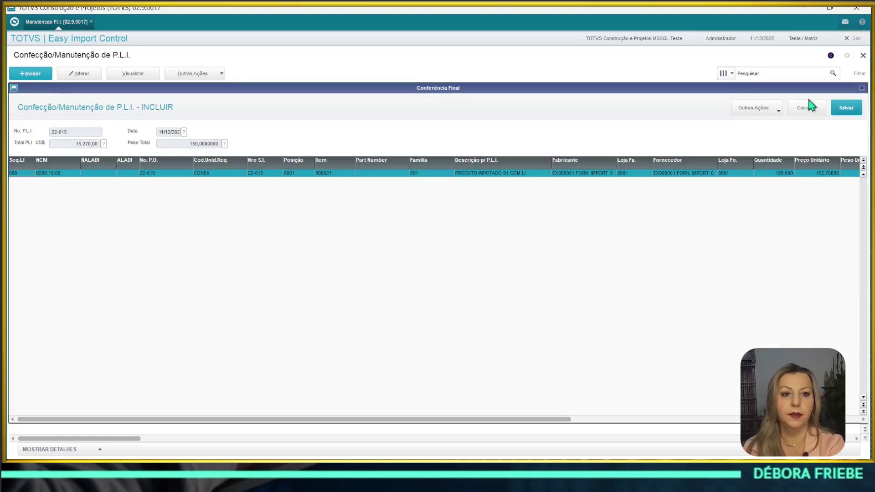
{"action": "left_click", "coordinate": [842, 109]}
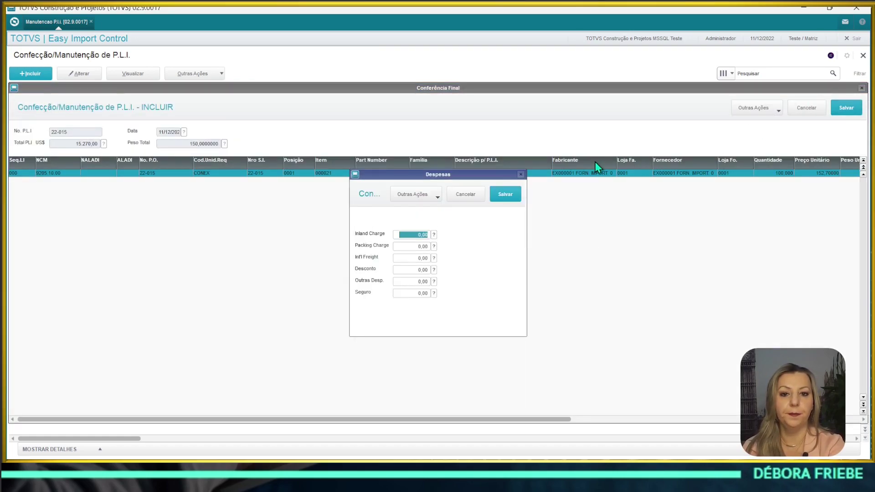
{"action": "left_click", "coordinate": [501, 194]}
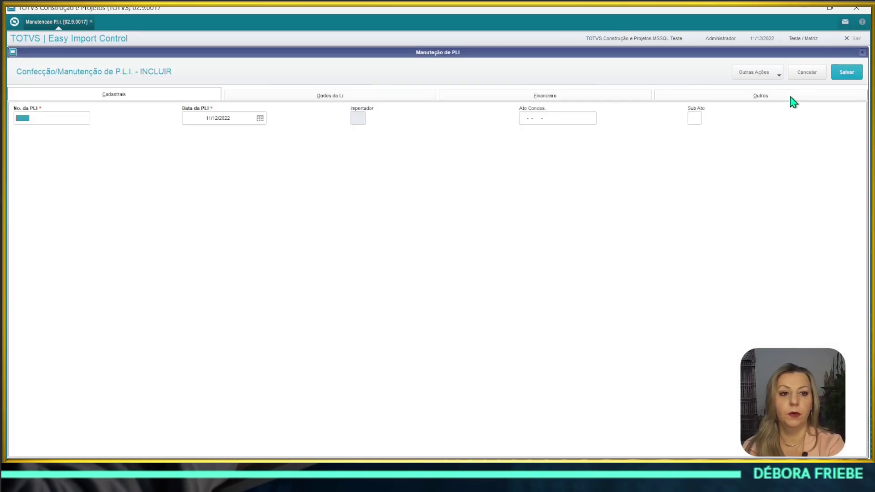
{"action": "left_click", "coordinate": [805, 73]}
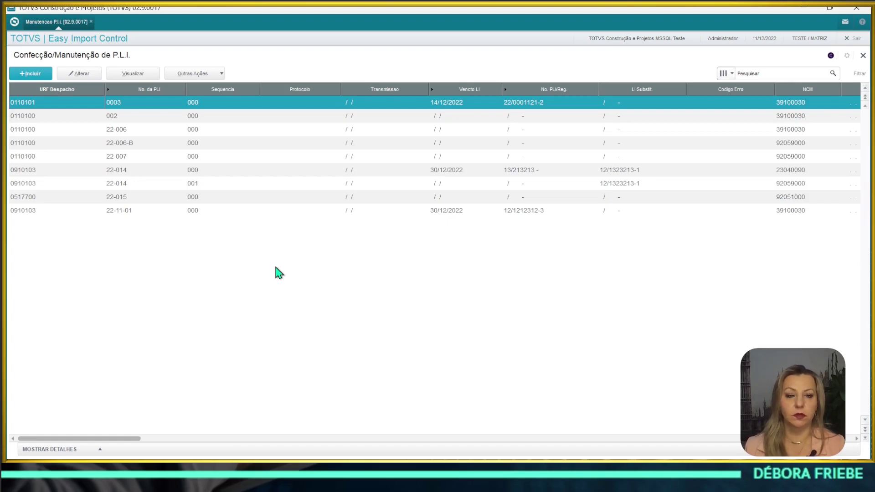
Close the P.L.I. maintenance and open the Embarque maintenance routine.
{"action": "left_click", "coordinate": [862, 55]}
{"action": "scroll", "coordinate": [261, 190], "scroll_direction": "down", "scroll_amount": 5}
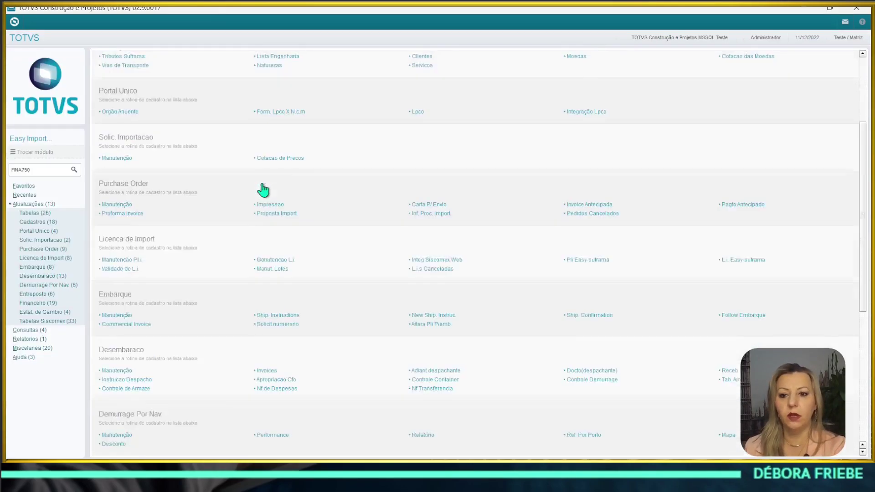
{"action": "scroll", "coordinate": [166, 354], "scroll_direction": "down", "scroll_amount": 4}
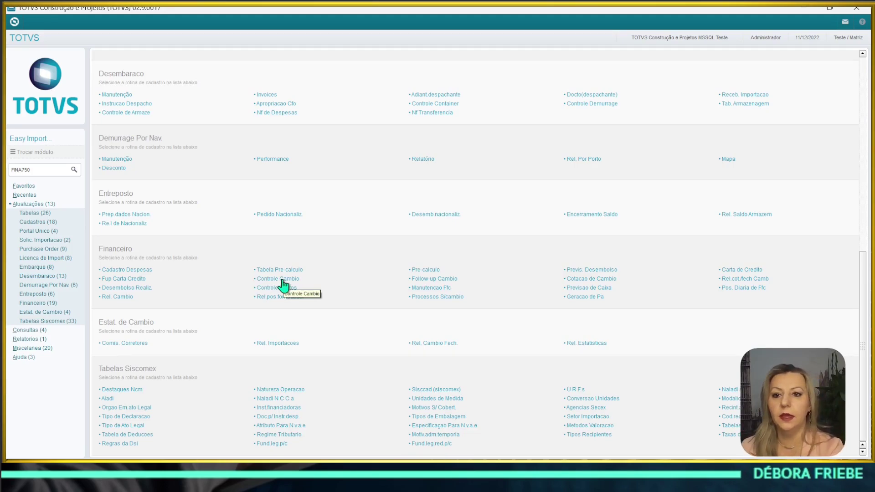
{"action": "scroll", "coordinate": [283, 286], "scroll_direction": "up", "scroll_amount": 1}
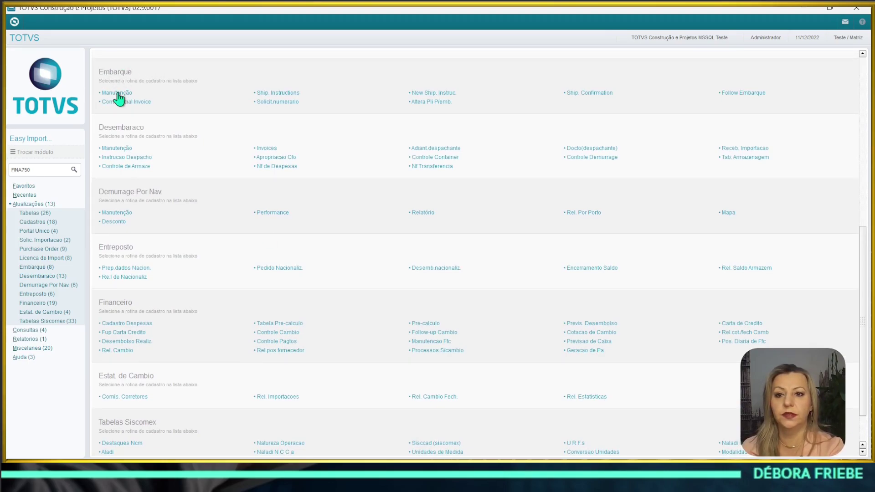
{"action": "left_click", "coordinate": [117, 94]}
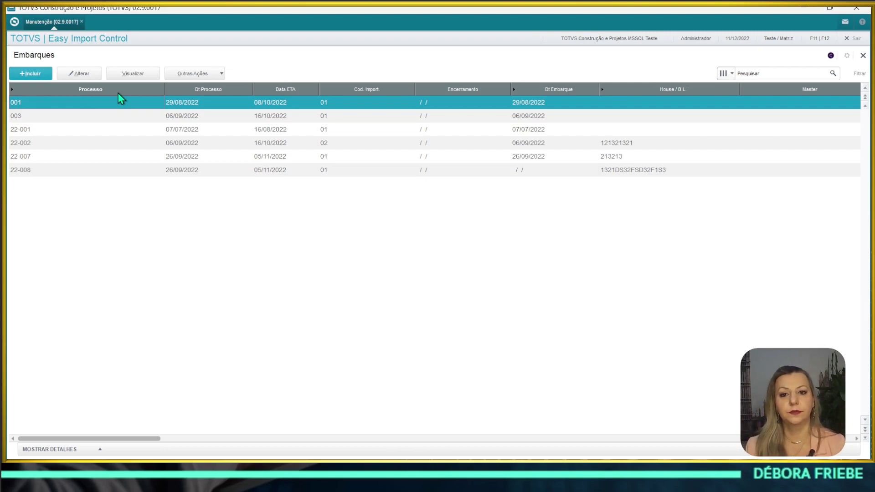
Enter process 22-015 for the new shipment and base it on order 22-015, keeping the suggested process date.
{"action": "type", "text": "22-015"}
{"action": "key", "text": "Tab"}
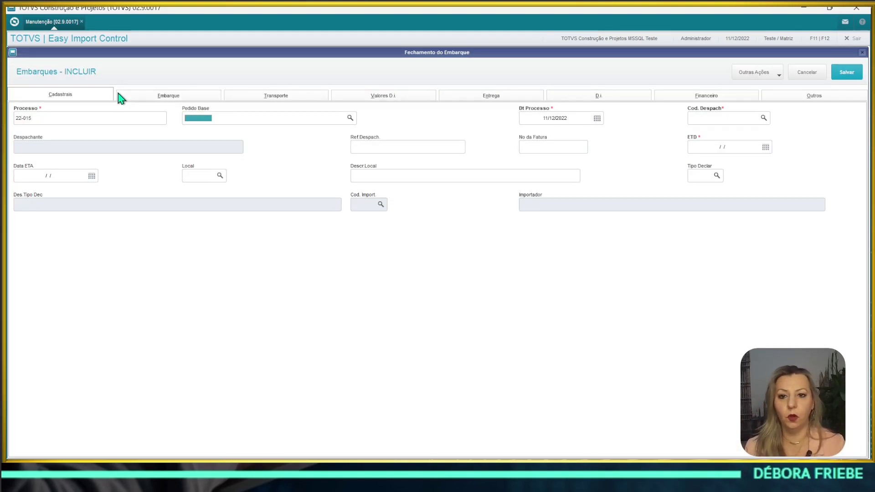
{"action": "type", "text": "00"}
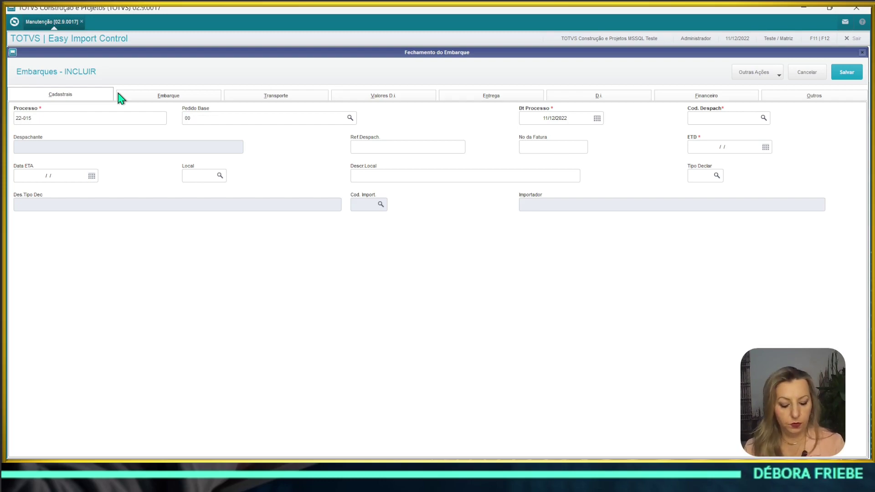
{"action": "type", "text": "-015"}
{"action": "key", "text": "Tab"}
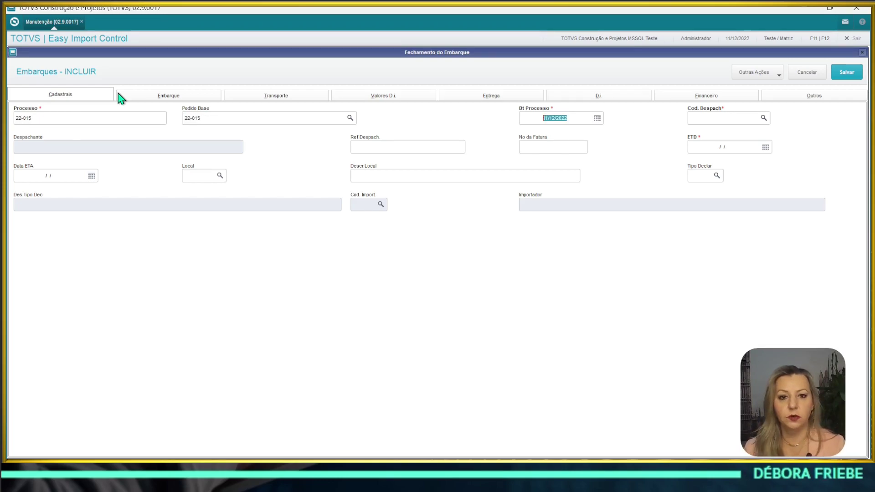
{"action": "key", "text": "Tab"}
{"action": "key", "text": "Tab"}
{"action": "key", "text": "Tab"}
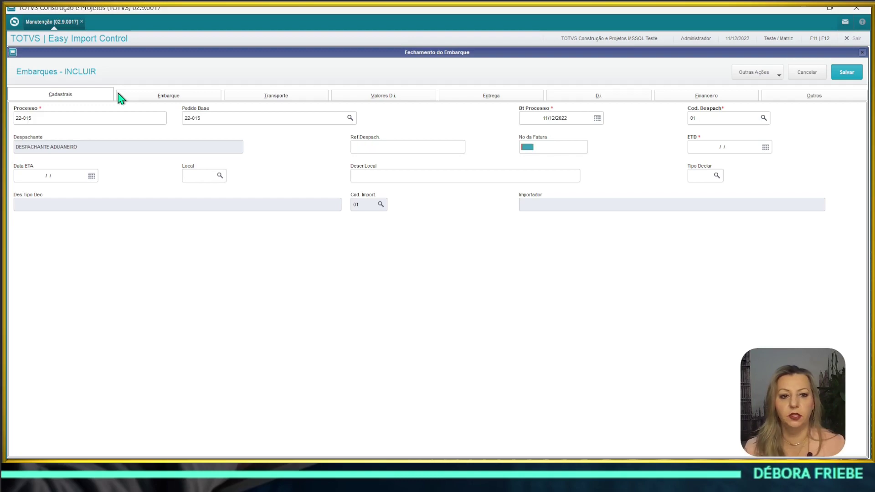
Set the shipment's ETD to 11/12/2022 and its location to PAR.
{"action": "key", "text": "Tab"}
{"action": "key", "text": "F3"}
{"action": "key", "text": "Return"}
{"action": "key", "text": "Tab"}
{"action": "key", "text": "Tab"}
{"action": "type", "text": "PAR"}
{"action": "key", "text": "Tab"}
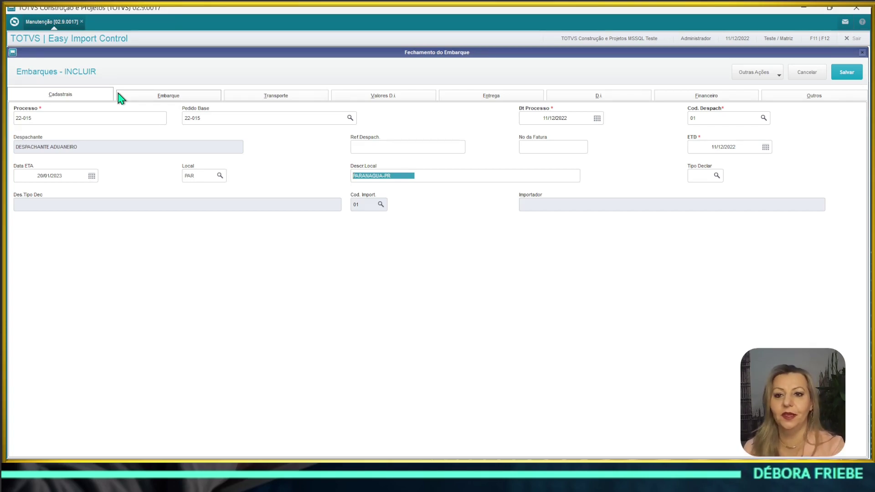
In the shipment data, set the bill of lading type to 05, House B/L, and the House / B.L. number to 31322132.
{"action": "left_click", "coordinate": [120, 97]}
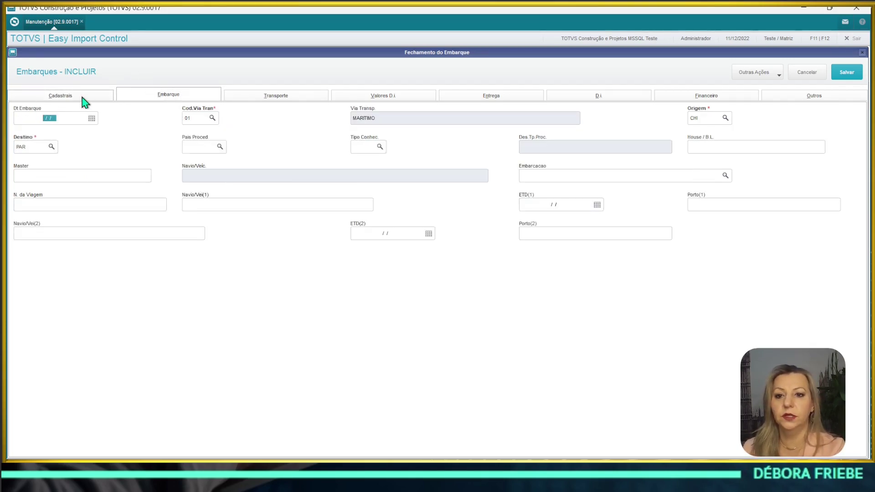
{"action": "left_click", "coordinate": [376, 147]}
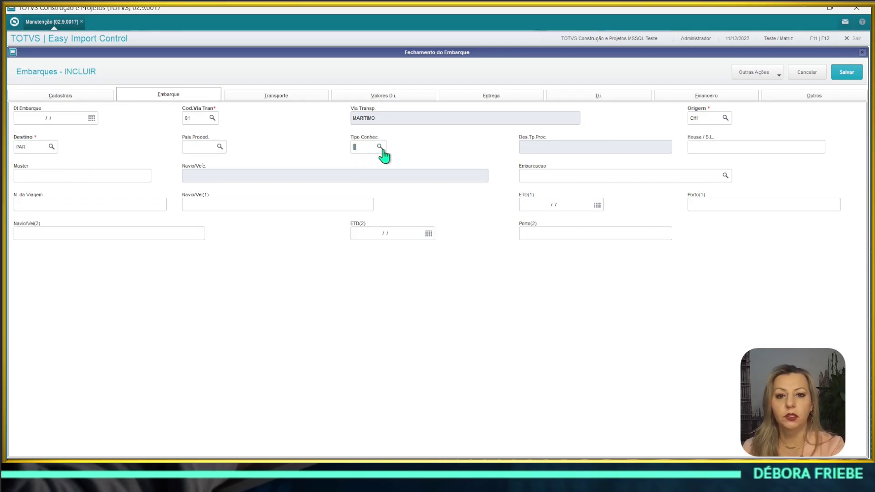
{"action": "left_click", "coordinate": [380, 148]}
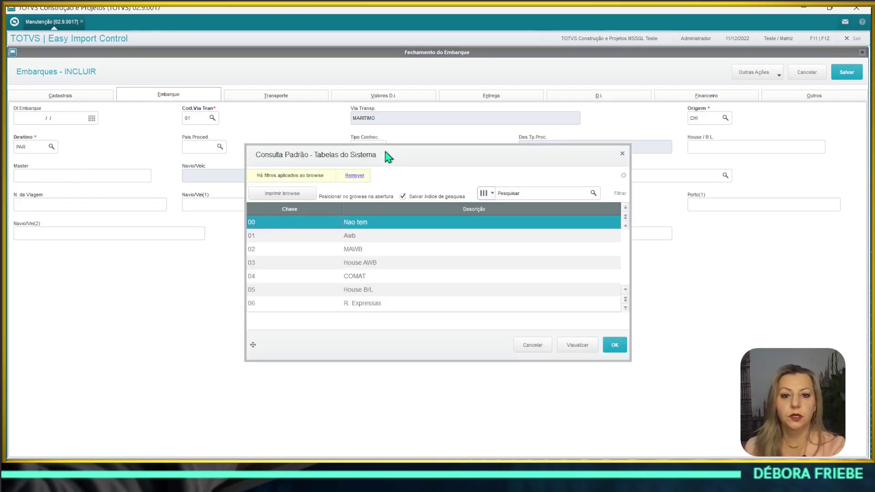
{"action": "left_click", "coordinate": [369, 290]}
{"action": "double_click", "coordinate": [369, 292]}
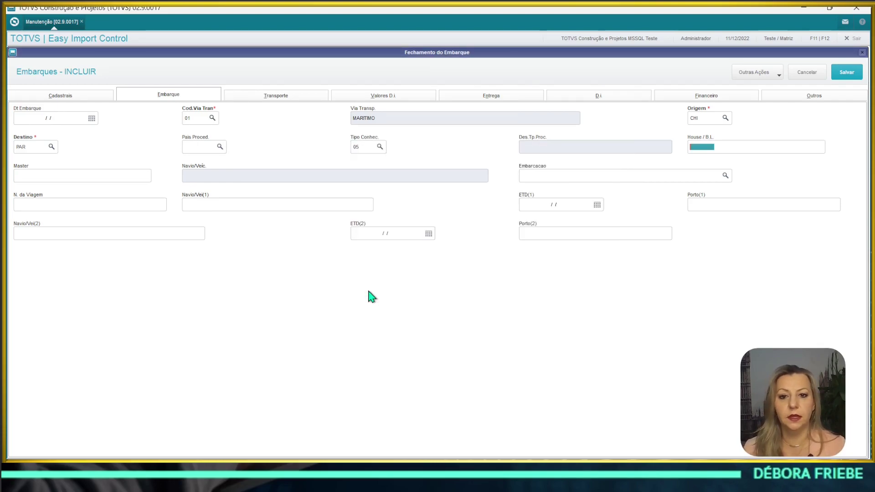
{"action": "type", "text": "31322132"}
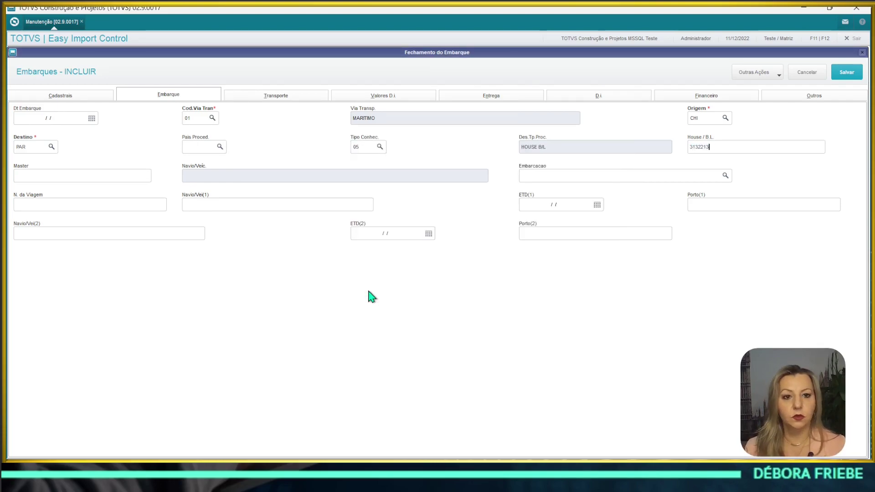
{"action": "key", "text": "Tab"}
{"action": "key", "text": "Tab"}
Review the transport data, save the shipment header, and load the items of P.O. 22-015 and P.L.I. 22-015.
{"action": "left_click", "coordinate": [273, 95]}
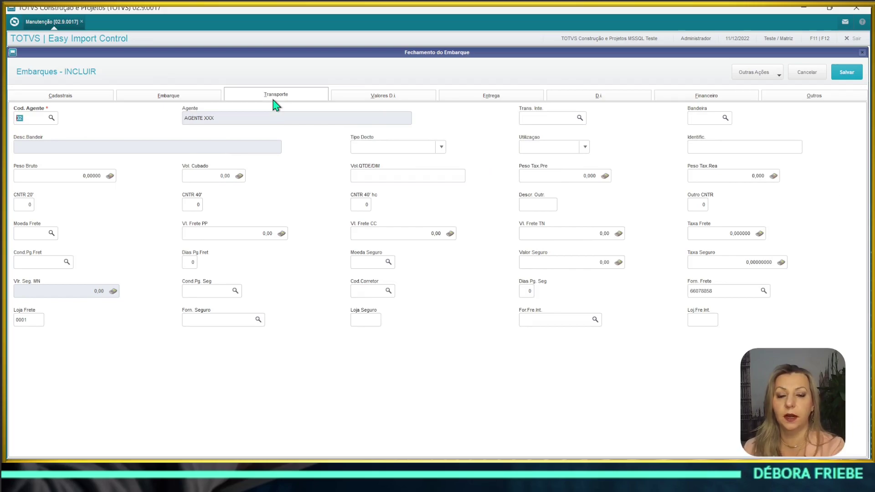
{"action": "left_click", "coordinate": [849, 73]}
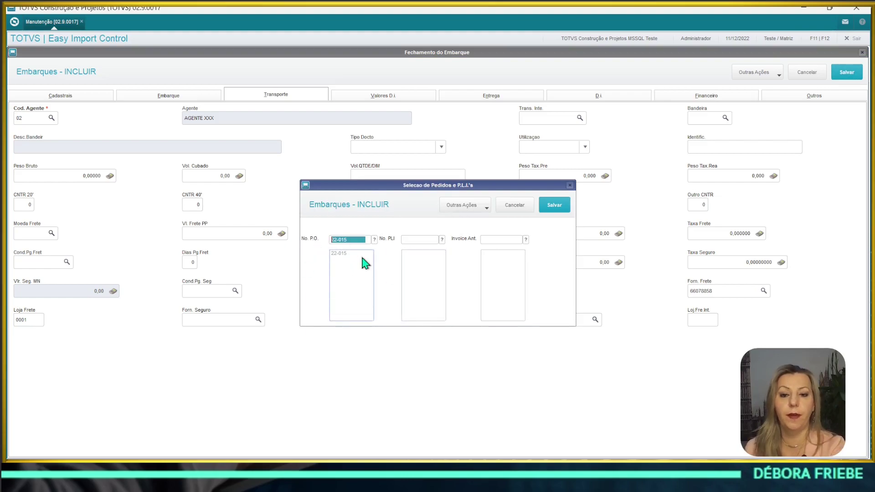
{"action": "left_click", "coordinate": [442, 240]}
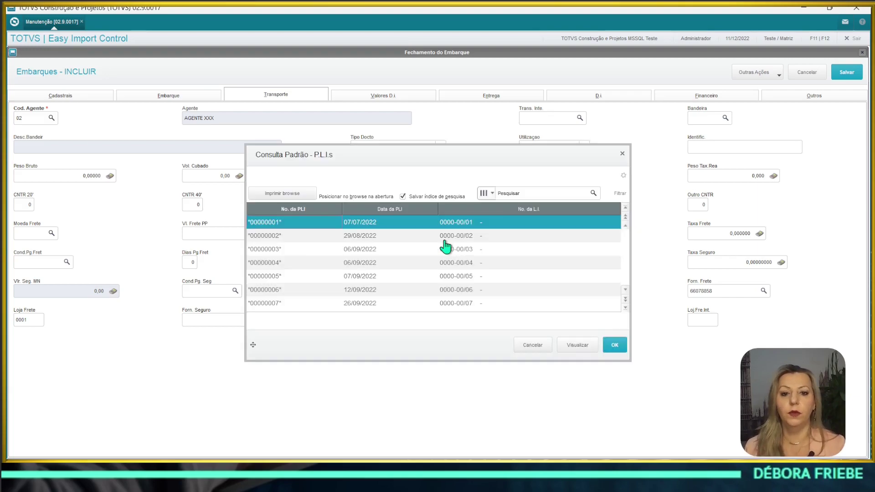
{"action": "scroll", "coordinate": [444, 241], "scroll_direction": "down", "scroll_amount": 2}
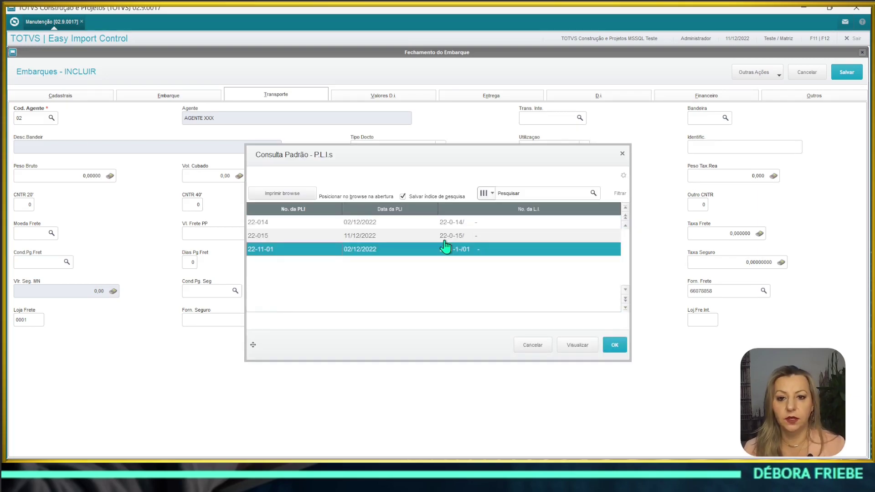
{"action": "left_click", "coordinate": [445, 241]}
{"action": "double_click", "coordinate": [445, 236]}
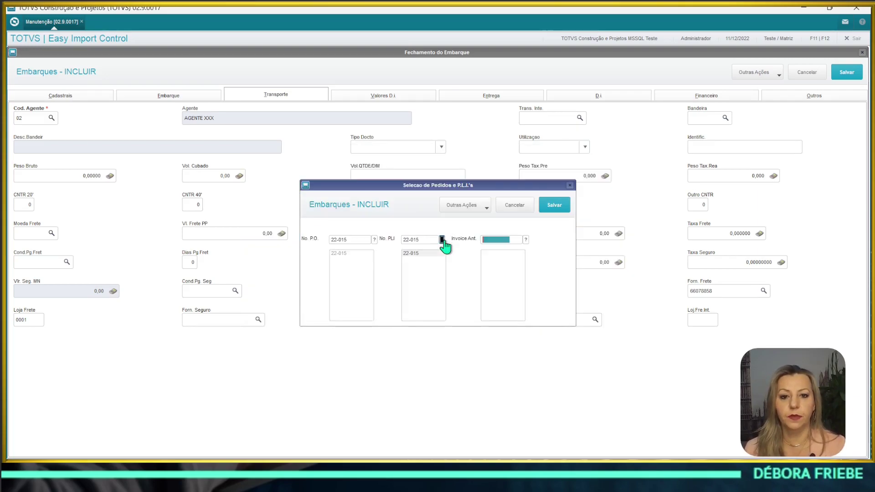
{"action": "left_click", "coordinate": [554, 206]}
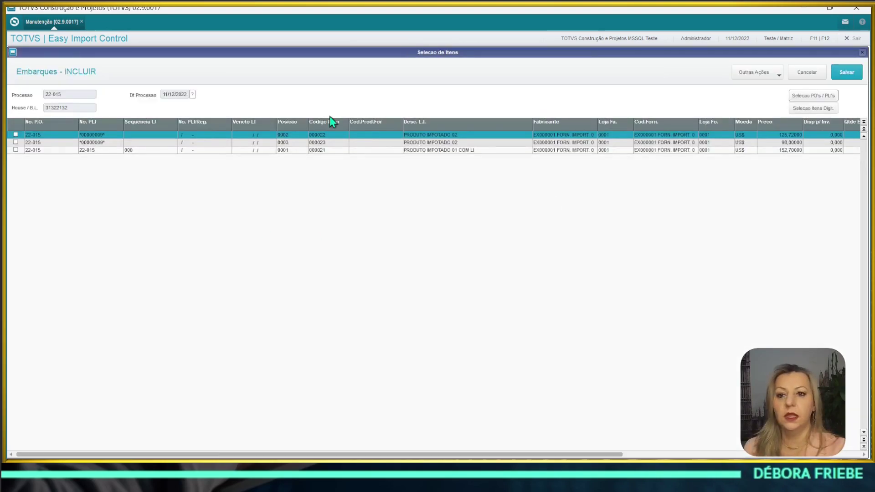
Try to mark all listed items of order 22-015 for the shipment at once.
{"action": "left_click", "coordinate": [754, 75]}
{"action": "left_click", "coordinate": [768, 157]}
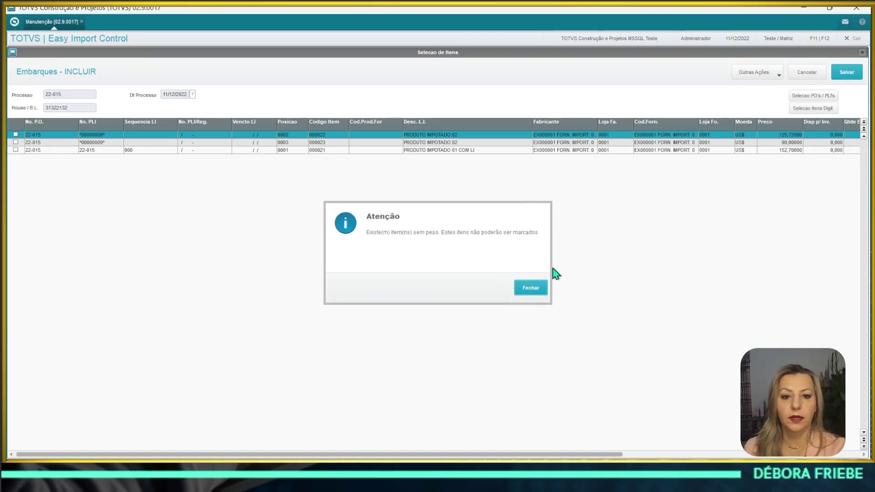
{"action": "left_click", "coordinate": [531, 289]}
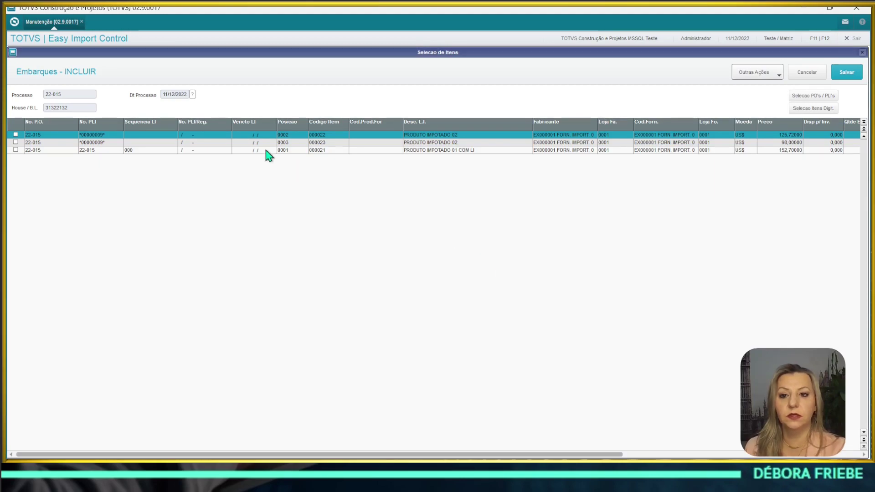
Include item 000022 in the shipment with unit net weight 1,5, unit gross weight 1,65 and N.C.M. 9205.10.00.
{"action": "double_click", "coordinate": [301, 136]}
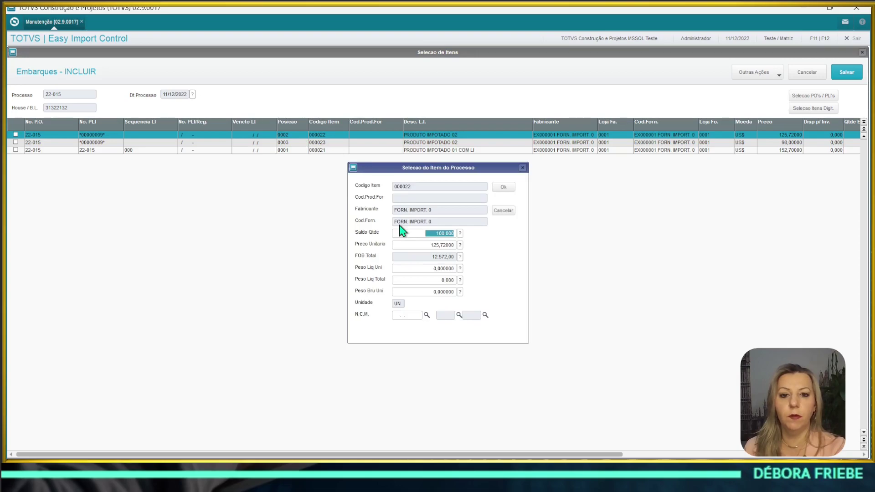
{"action": "left_click", "coordinate": [433, 268]}
{"action": "type", "text": "1,5"}
{"action": "key", "text": "Tab"}
{"action": "key", "text": "Tab"}
{"action": "type", "text": "1,"}
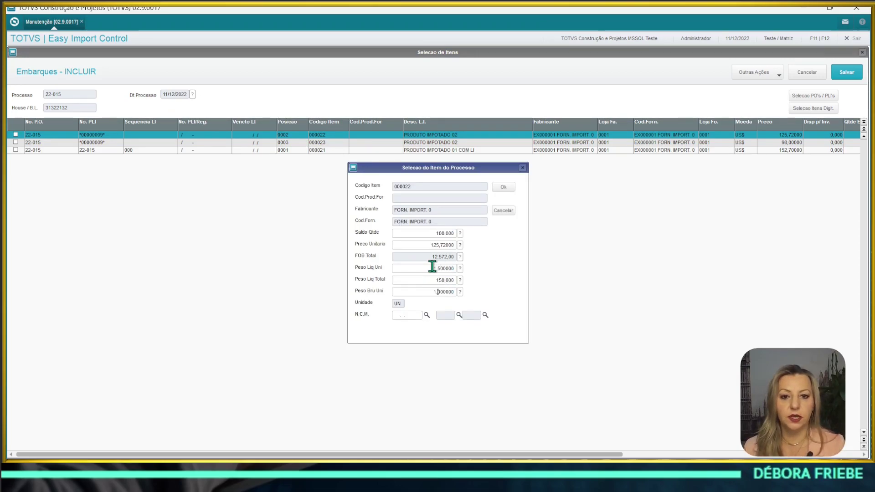
{"action": "type", "text": "65"}
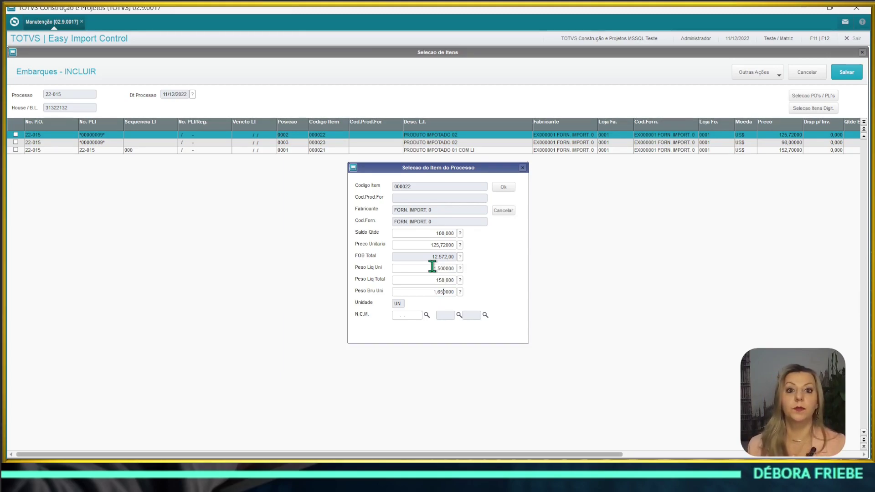
{"action": "key", "text": "Tab"}
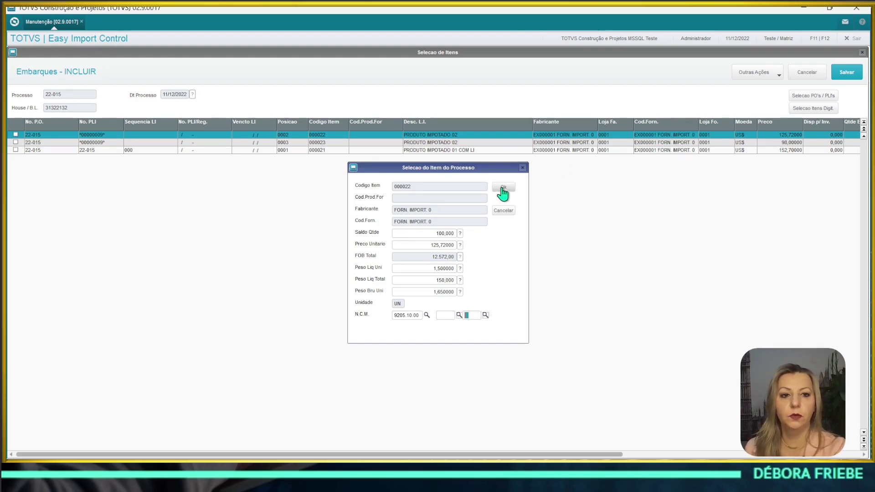
{"action": "left_click", "coordinate": [500, 188]}
Include item 000023 in the shipment with unit net and gross weights of 1,5 and N.C.M. 9205.10.00.
{"action": "key", "text": "Down"}
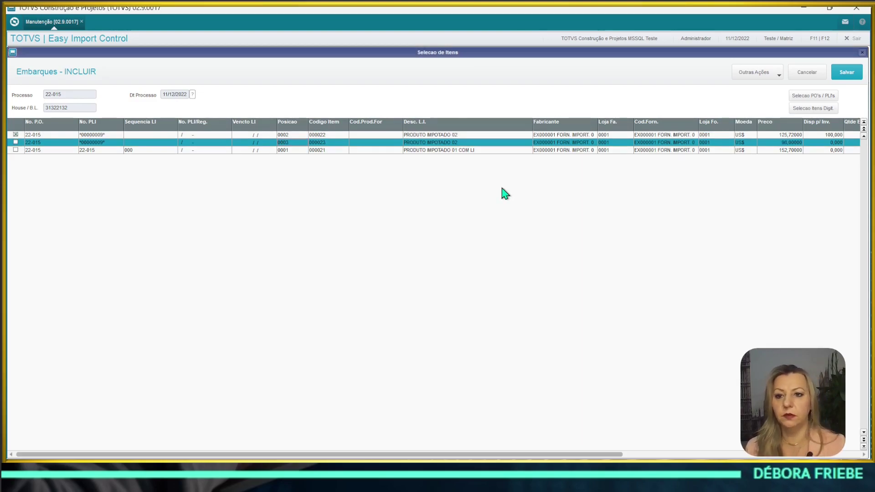
{"action": "key", "text": "Return"}
{"action": "key", "text": "Tab"}
{"action": "type", "text": "1,5"}
{"action": "key", "text": "Tab"}
{"action": "key", "text": "Tab"}
{"action": "type", "text": "1"}
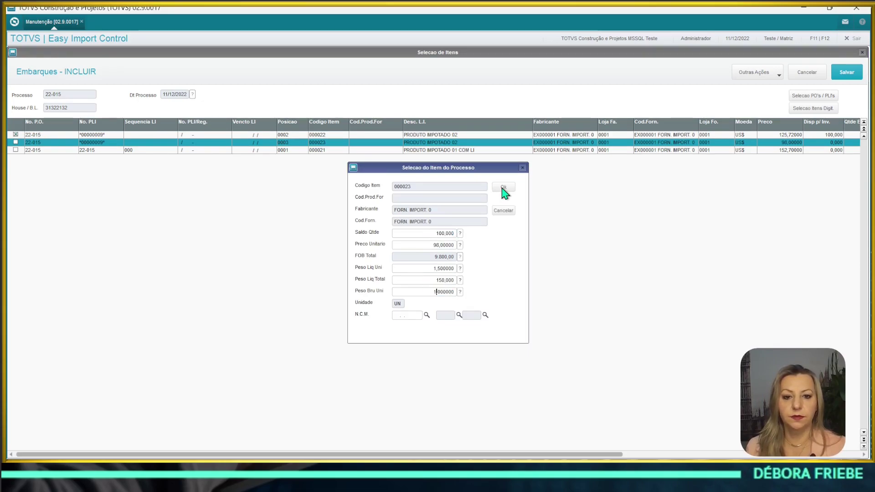
{"action": "type", "text": ",5"}
{"action": "key", "text": "Tab"}
{"action": "type", "text": "9205.10.00"}
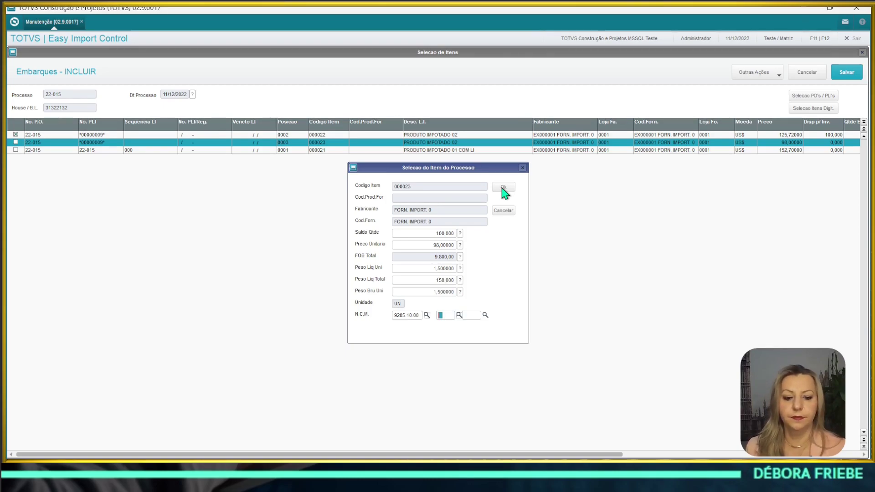
{"action": "left_click", "coordinate": [502, 188]}
Include item 000021 with its suggested data, and save the shipment with all three items.
{"action": "double_click", "coordinate": [144, 150]}
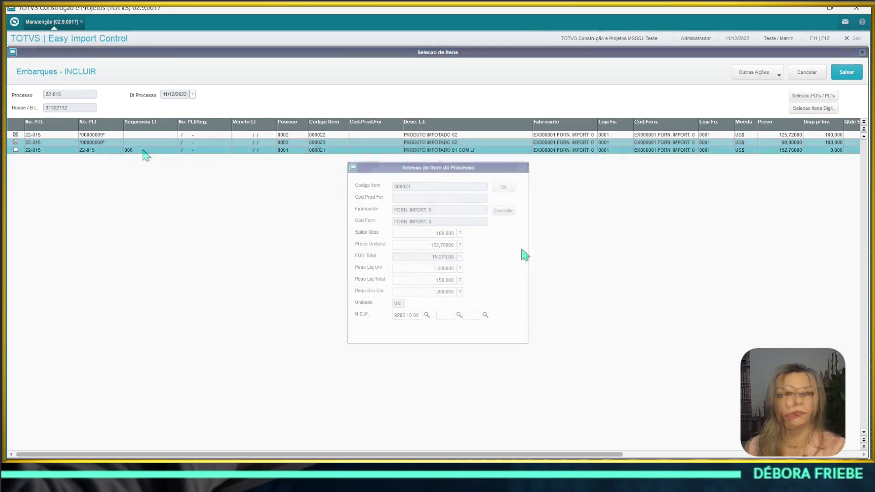
{"action": "left_click", "coordinate": [503, 187]}
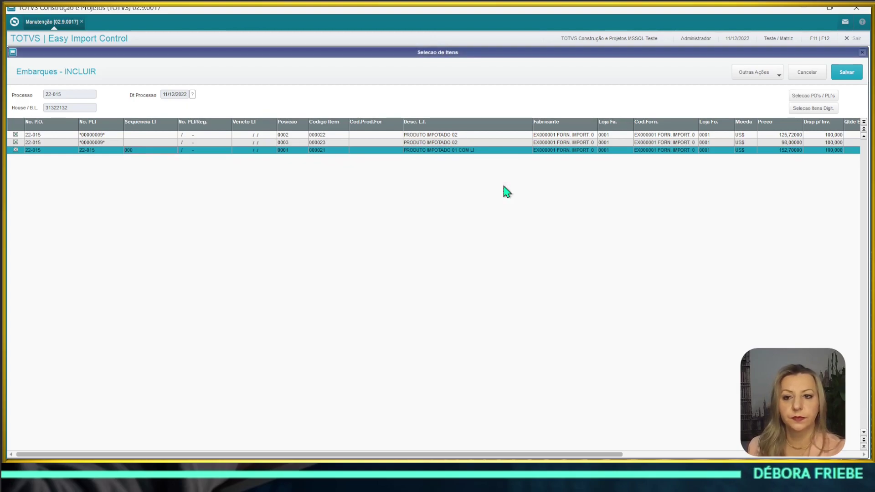
{"action": "left_click", "coordinate": [845, 73]}
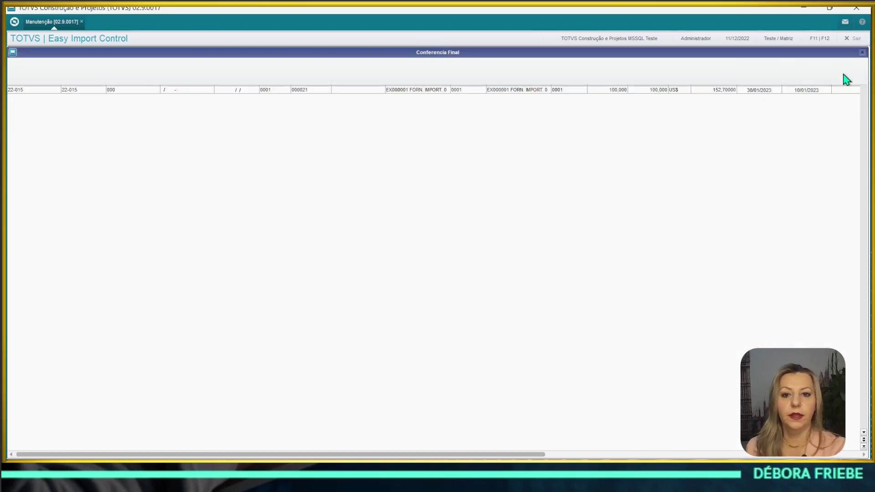
{"action": "left_click", "coordinate": [844, 74]}
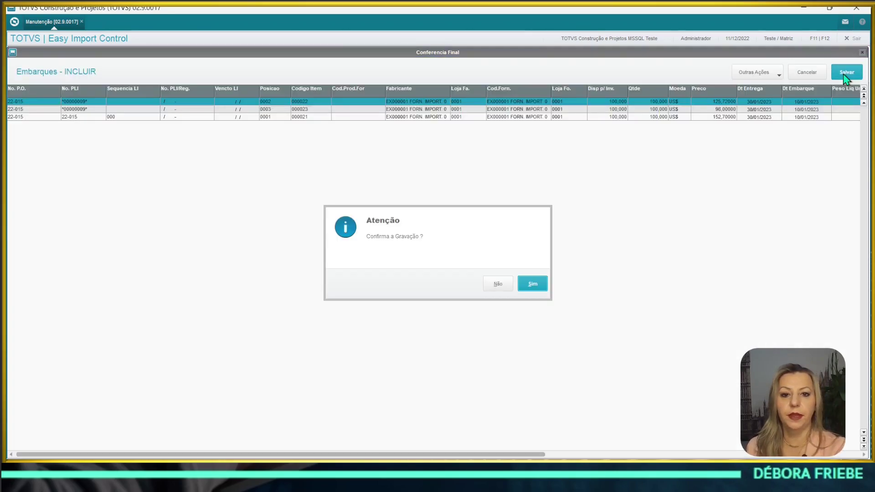
{"action": "left_click", "coordinate": [538, 283]}
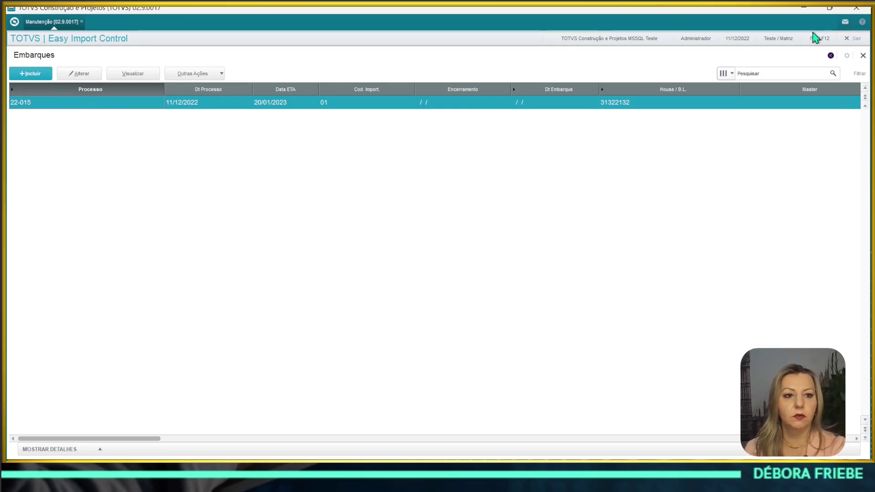
Leave the shipments routine and open process 22-015 for editing in the customs clearance (Desembaraco) maintenance.
{"action": "left_click", "coordinate": [861, 57]}
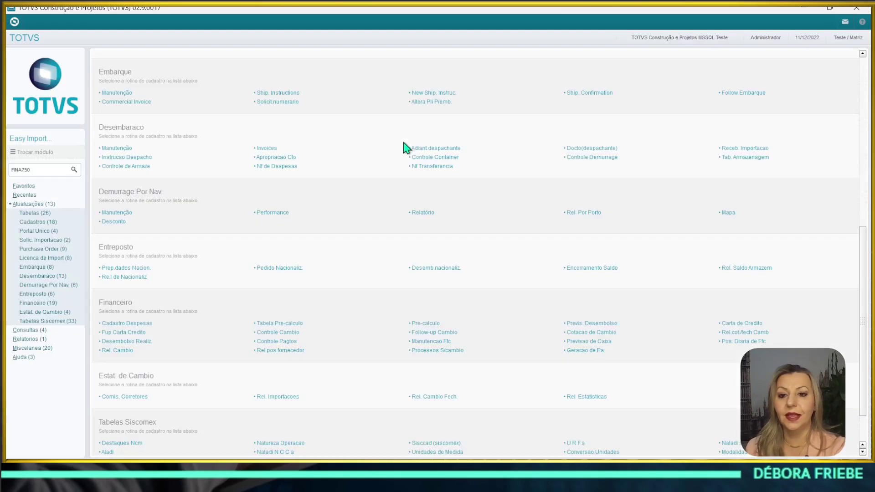
{"action": "scroll", "coordinate": [215, 273], "scroll_direction": "down", "scroll_amount": 1}
{"action": "scroll", "coordinate": [215, 273], "scroll_direction": "up", "scroll_amount": 3}
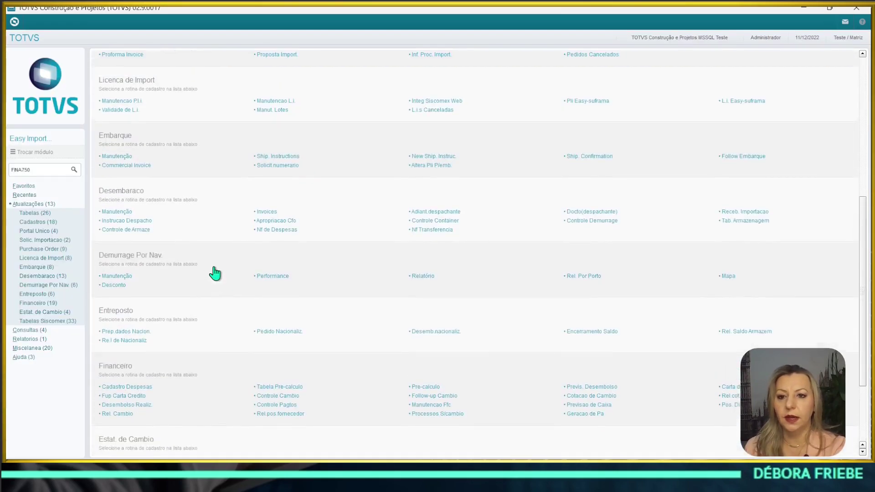
{"action": "scroll", "coordinate": [214, 273], "scroll_direction": "up", "scroll_amount": 1}
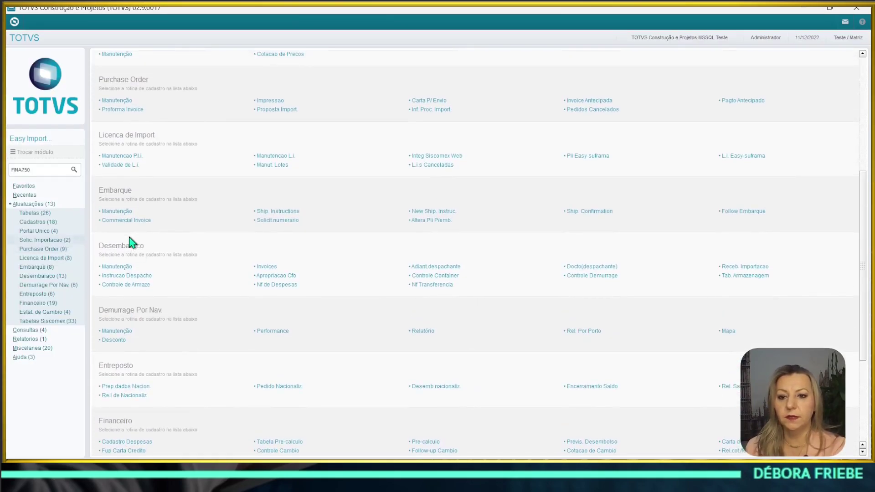
{"action": "left_click", "coordinate": [122, 268]}
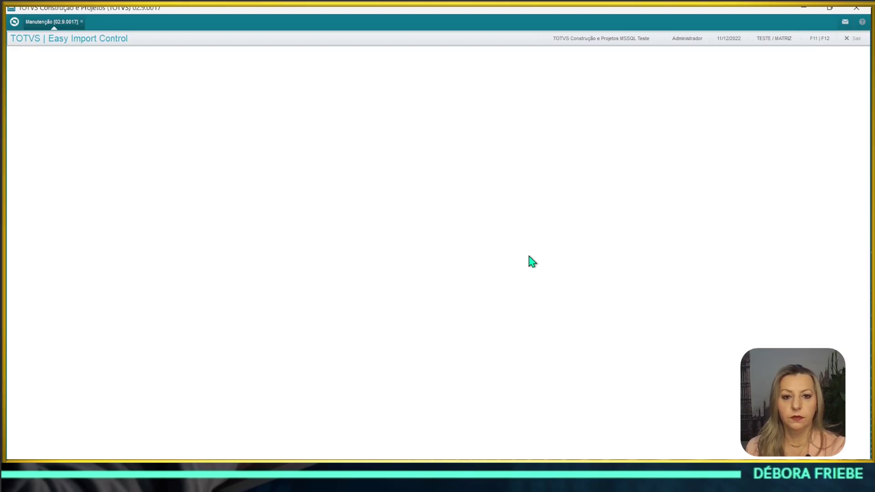
{"action": "left_click", "coordinate": [82, 185]}
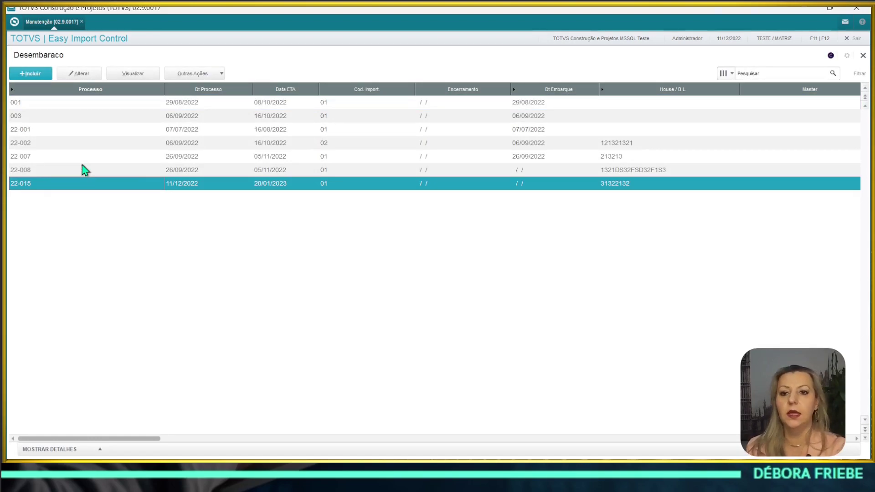
{"action": "left_click", "coordinate": [72, 75]}
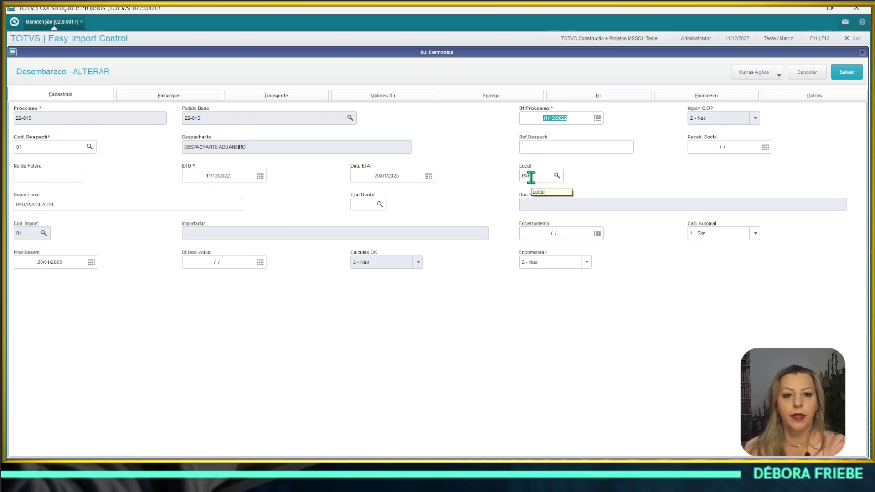
Review the clearance process's shipment data and set the freight currency to US$ in its transport data.
{"action": "left_click", "coordinate": [160, 97]}
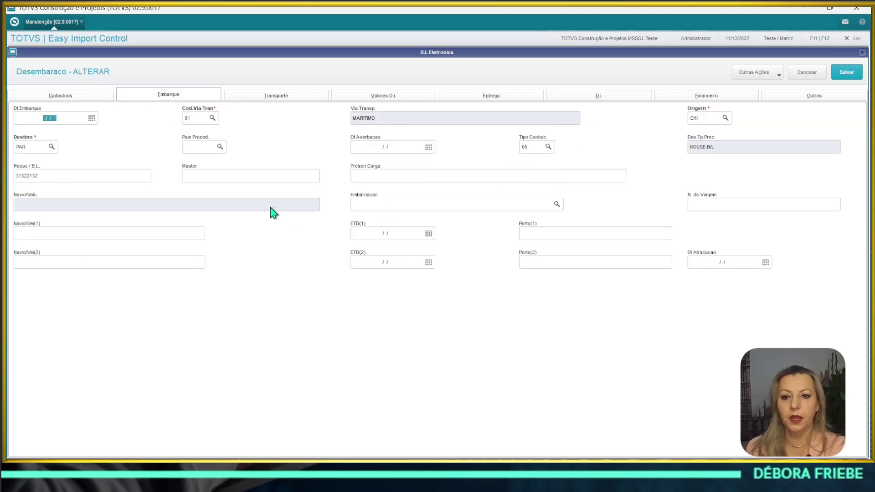
{"action": "left_click", "coordinate": [375, 174]}
{"action": "left_click", "coordinate": [304, 97]}
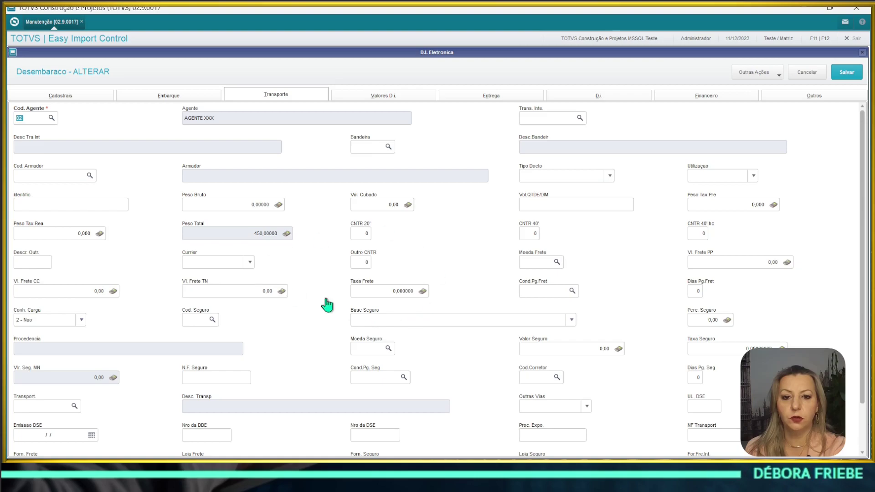
{"action": "left_click", "coordinate": [538, 263]}
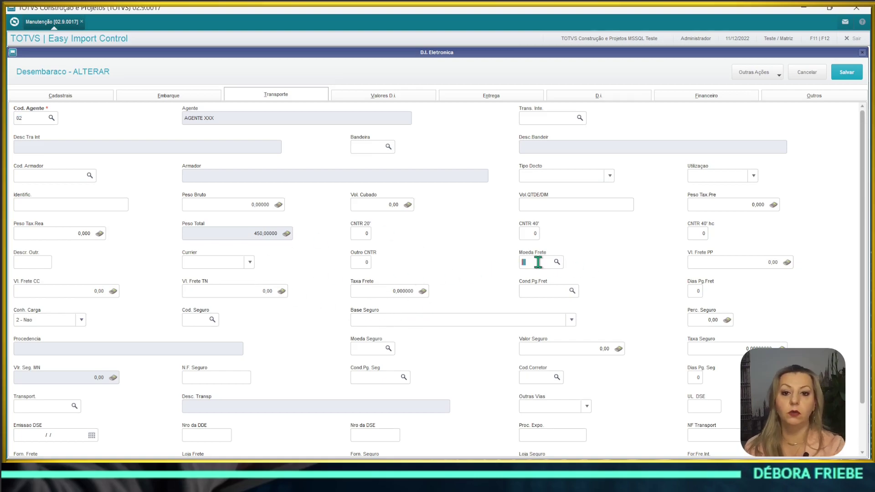
{"action": "key", "text": "Tab"}
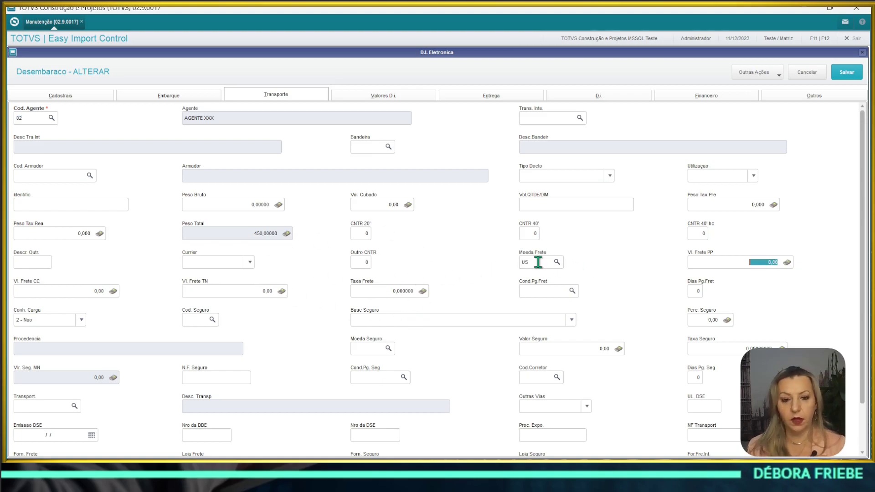
{"action": "key", "text": "Return"}
{"action": "left_click", "coordinate": [538, 263]}
{"action": "type", "text": "$"}
{"action": "key", "text": "Tab"}
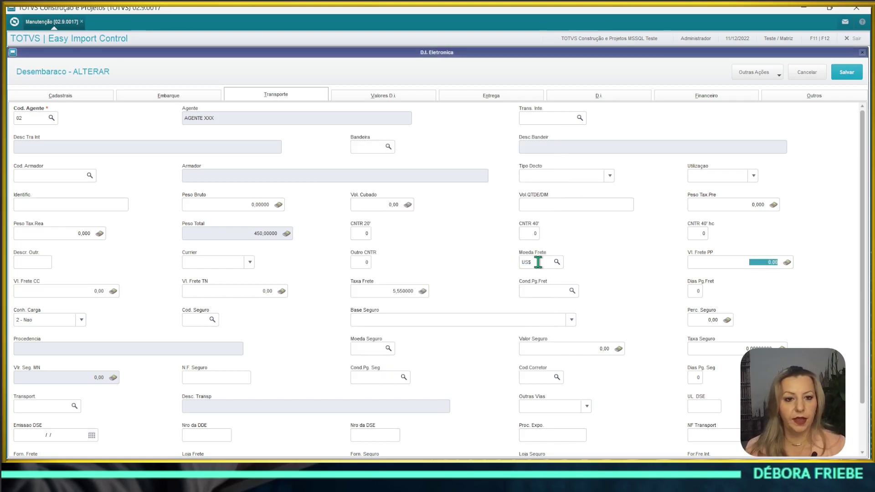
Set the collect freight value (Vl. Frete CC) to 150 and the freight payment condition to 01, 100% NO EMBARQUE.
{"action": "key", "text": "Tab"}
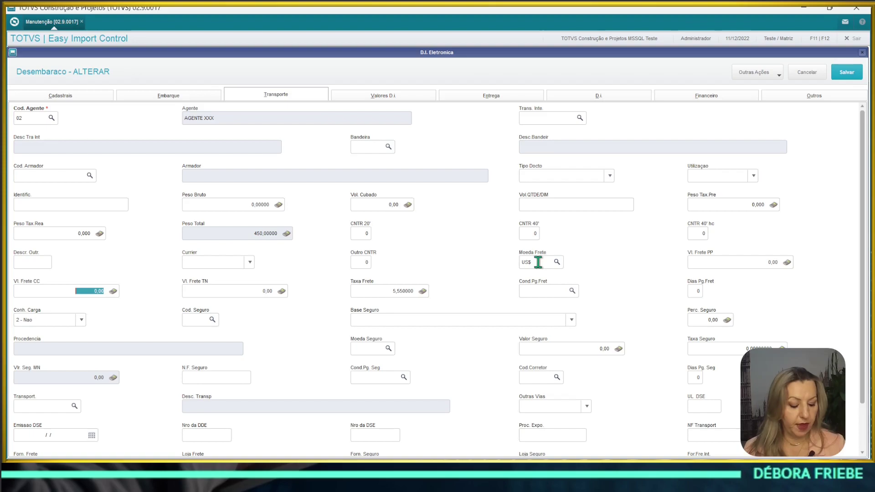
{"action": "type", "text": "150"}
{"action": "key", "text": "Tab"}
{"action": "key", "text": "Tab"}
{"action": "key", "text": "Tab"}
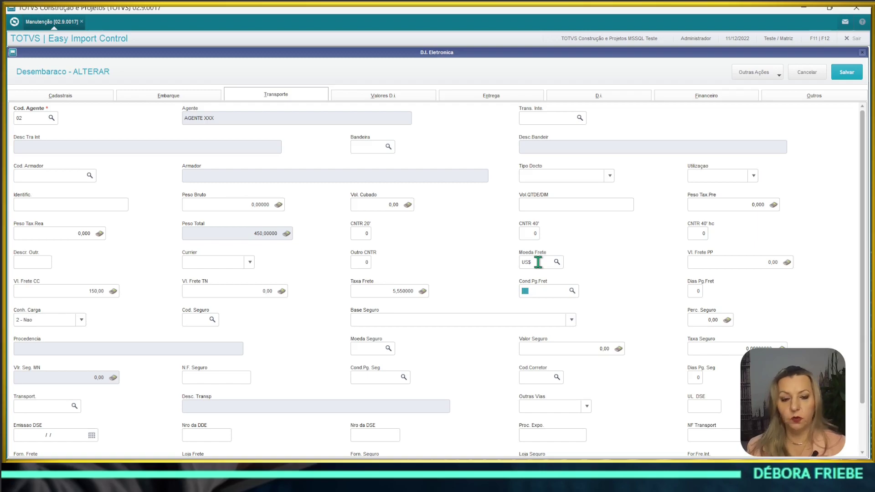
{"action": "key", "text": "F3"}
{"action": "key", "text": "Down"}
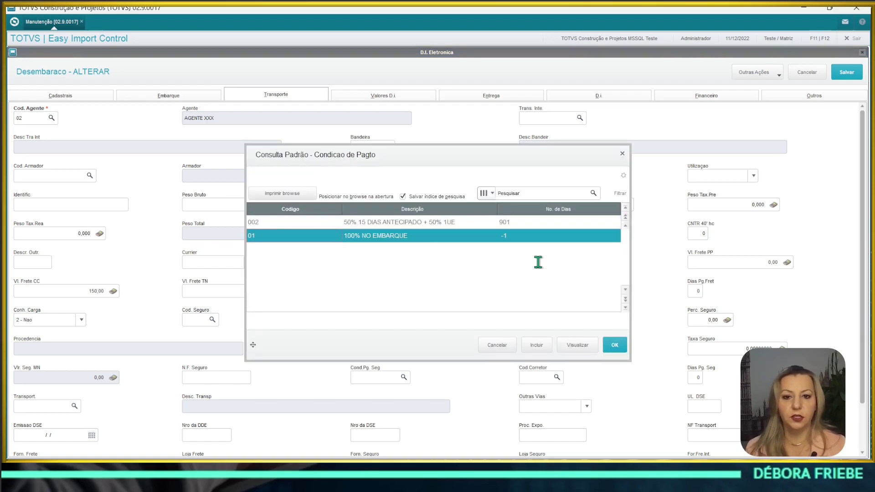
{"action": "key", "text": "Return"}
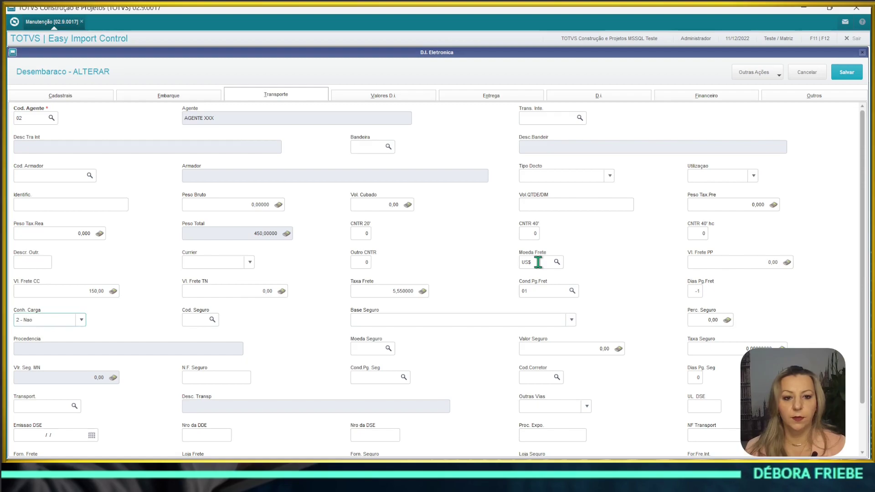
{"action": "key", "text": "Tab"}
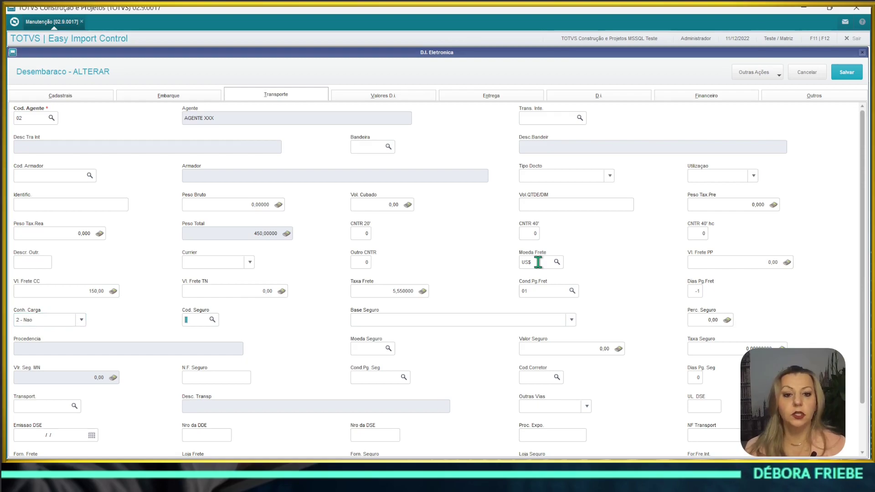
Check the D.I. values of the process and return to the transport data.
{"action": "left_click", "coordinate": [538, 261]}
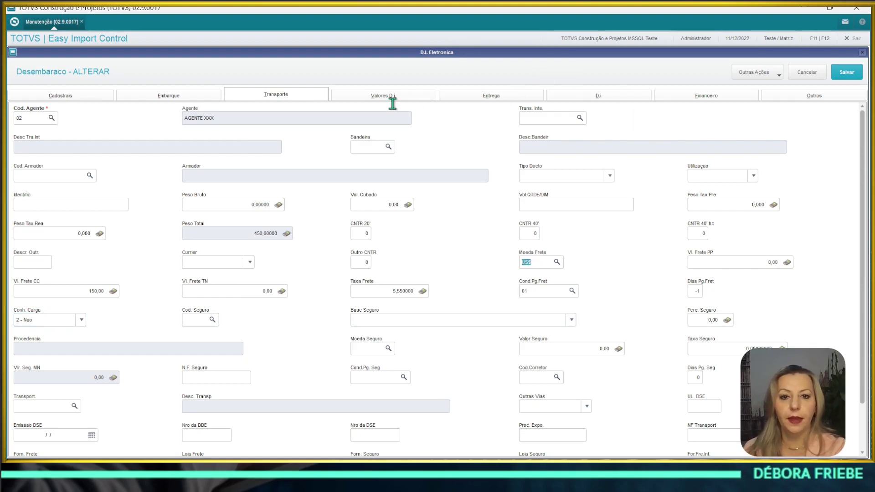
{"action": "left_click", "coordinate": [371, 98]}
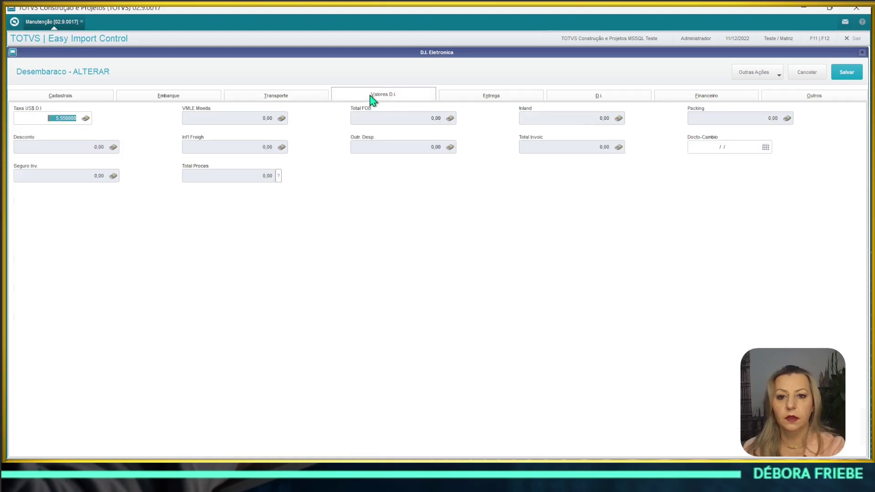
{"action": "left_click", "coordinate": [279, 94]}
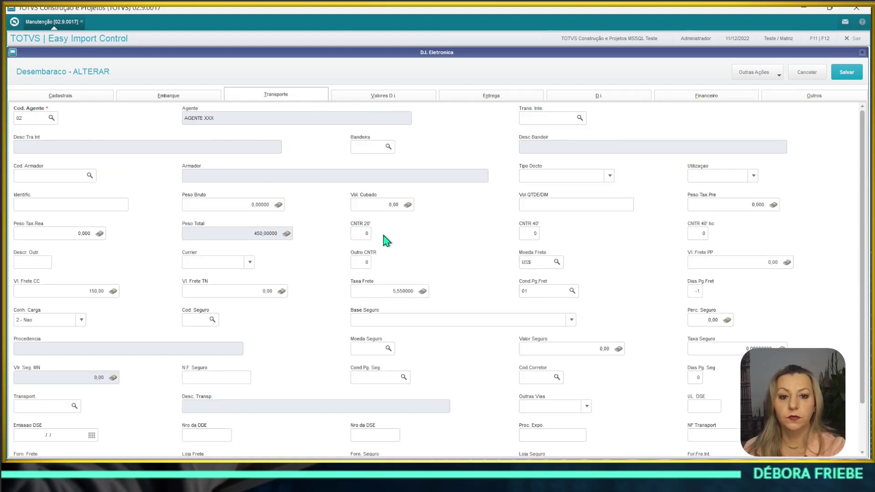
Set the number of 20' containers to 1 and of 40' containers to 1.
{"action": "left_click", "coordinate": [355, 234]}
{"action": "type", "text": "2"}
{"action": "key", "text": "Tab"}
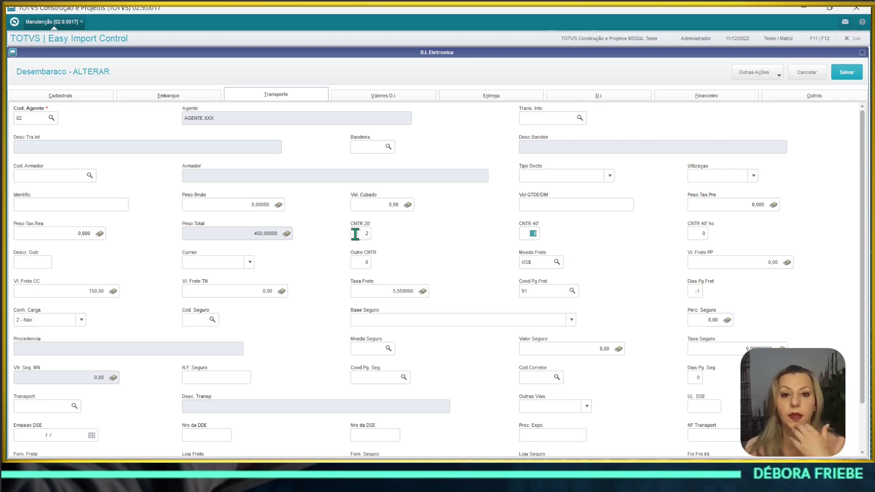
{"action": "left_click", "coordinate": [355, 234]}
{"action": "type", "text": "1"}
{"action": "key", "text": "Tab"}
{"action": "type", "text": "1"}
{"action": "key", "text": "Tab"}
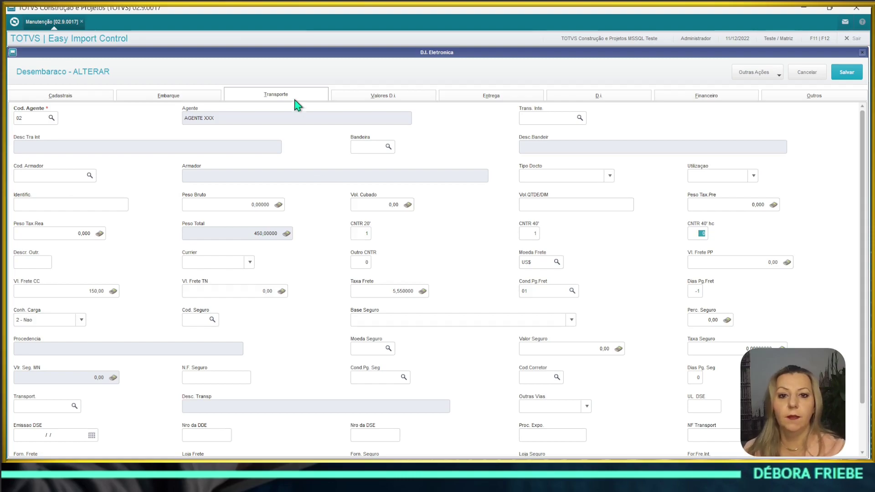
Review the clearance process's D.I. values and delivery data, ending at its D.I. data.
{"action": "left_click", "coordinate": [394, 95]}
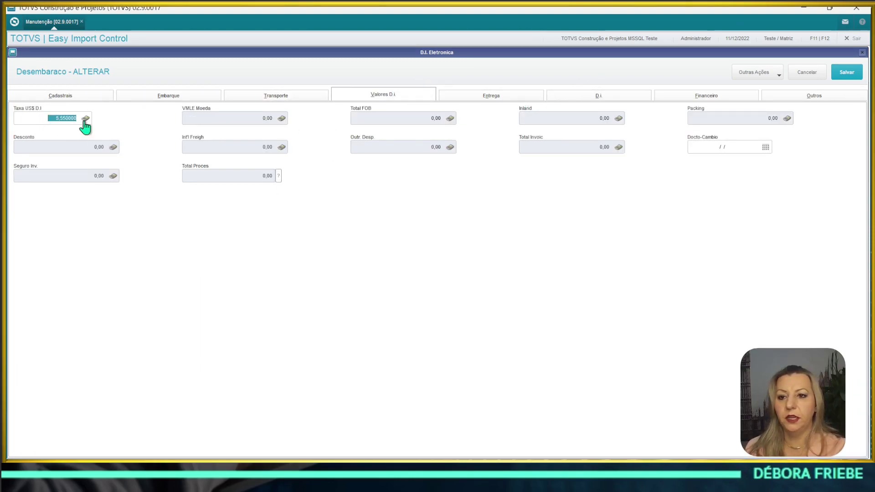
{"action": "left_click", "coordinate": [521, 94]}
{"action": "left_click", "coordinate": [585, 95]}
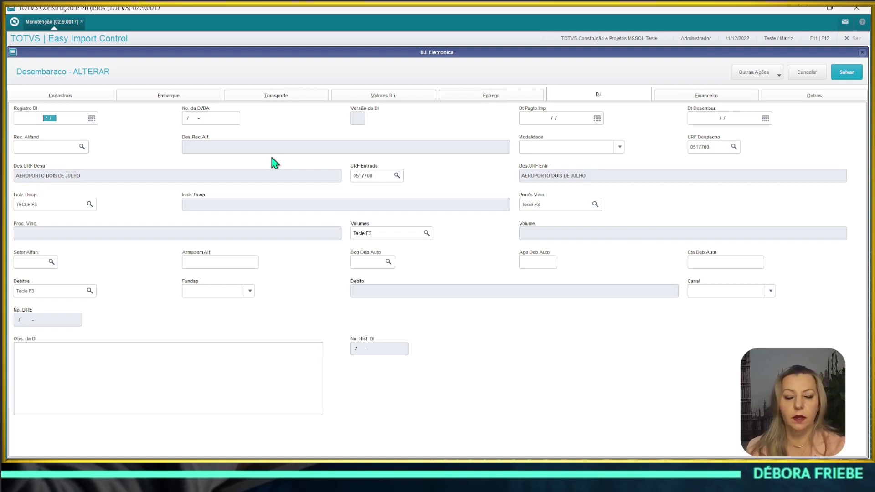
Add invoice 22-015 to the clearance process with issue date 11/12/2022 and load its items.
{"action": "left_click", "coordinate": [764, 78]}
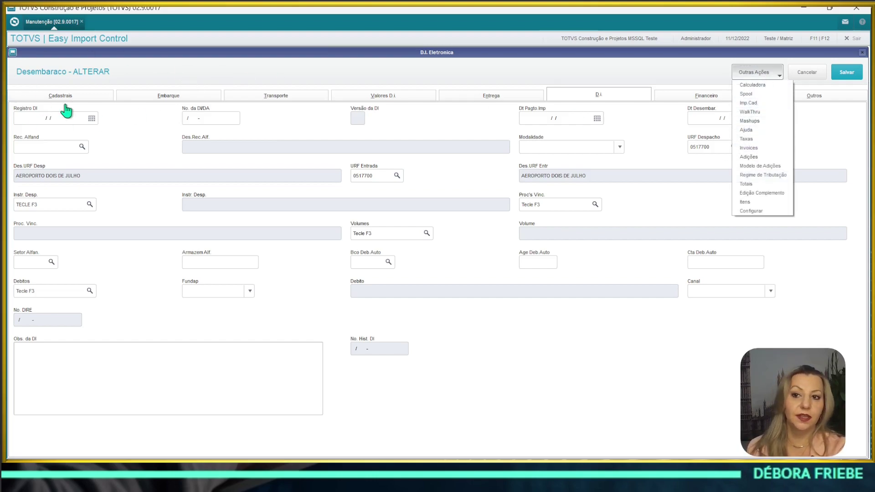
{"action": "left_click", "coordinate": [757, 147]}
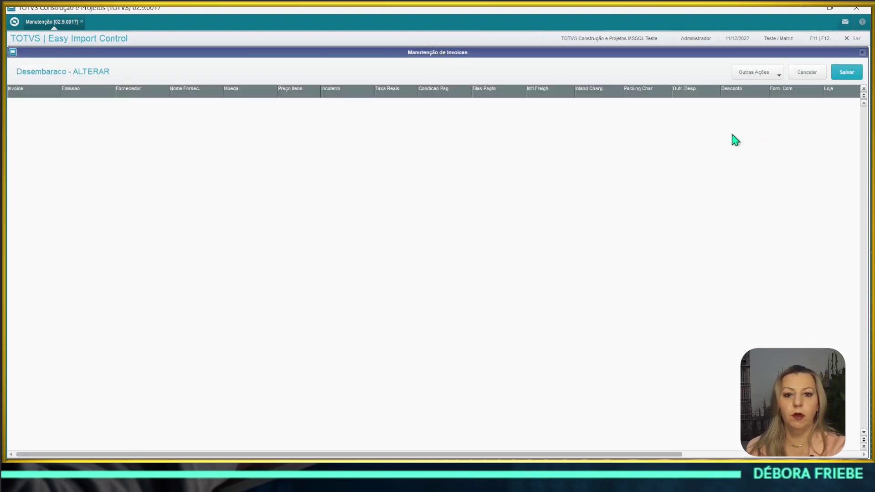
{"action": "left_click", "coordinate": [754, 79]}
{"action": "left_click", "coordinate": [751, 123]}
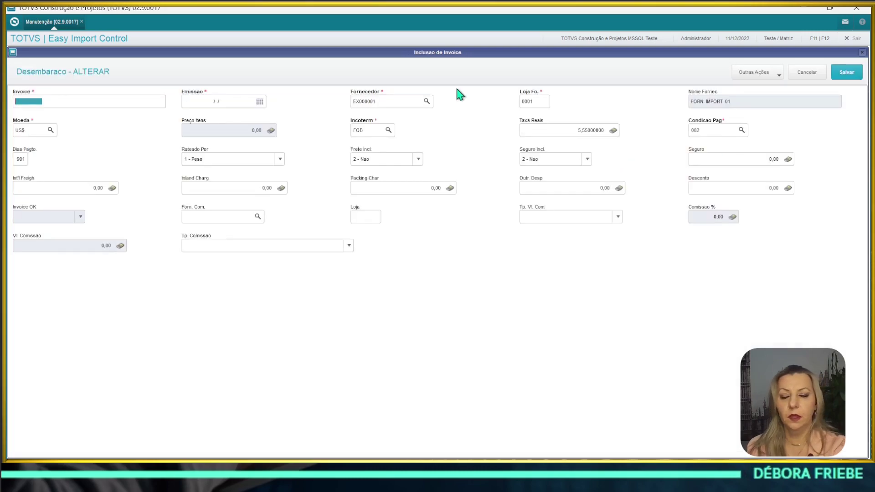
{"action": "type", "text": "22-015"}
{"action": "key", "text": "Tab"}
{"action": "key", "text": "F3"}
{"action": "key", "text": "Return"}
{"action": "key", "text": "Tab"}
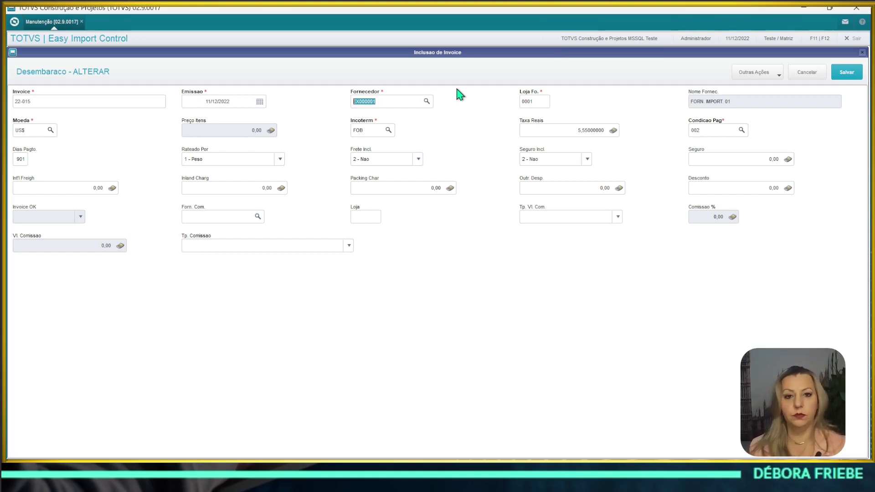
{"action": "key", "text": "Escape"}
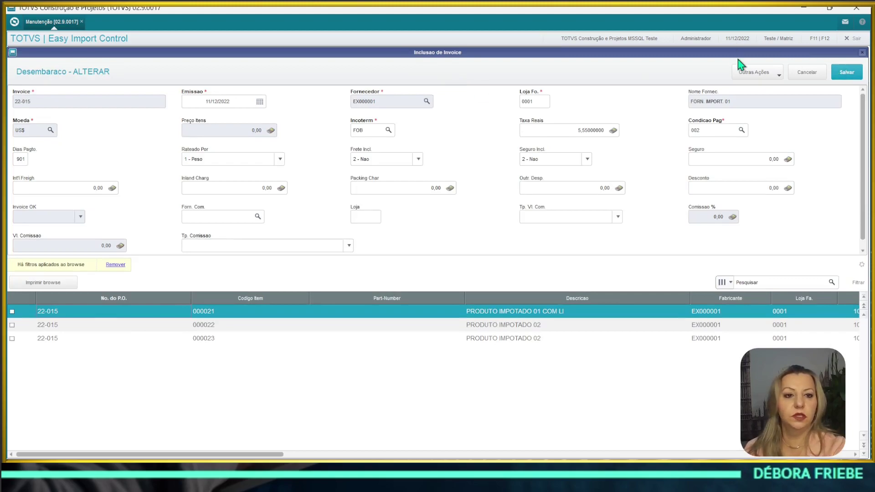
Mark all items of invoice 22-015 and save the invoice and the invoice maintenance.
{"action": "left_click", "coordinate": [751, 76]}
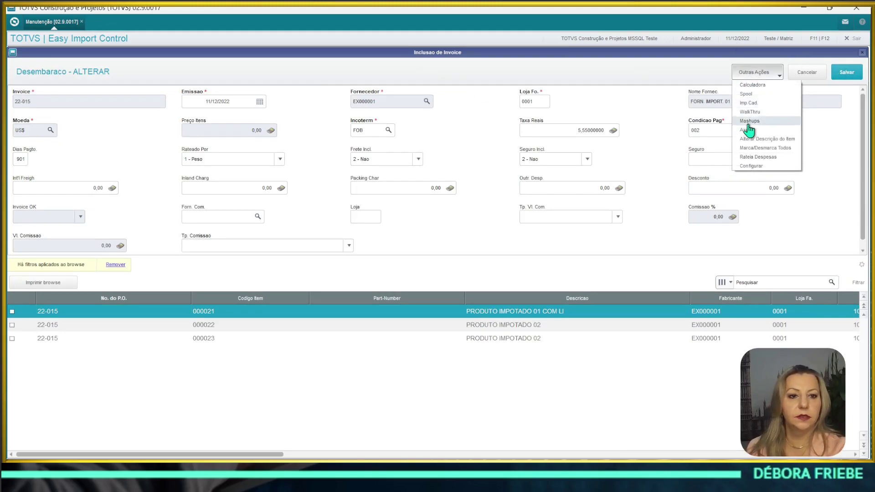
{"action": "left_click", "coordinate": [778, 153]}
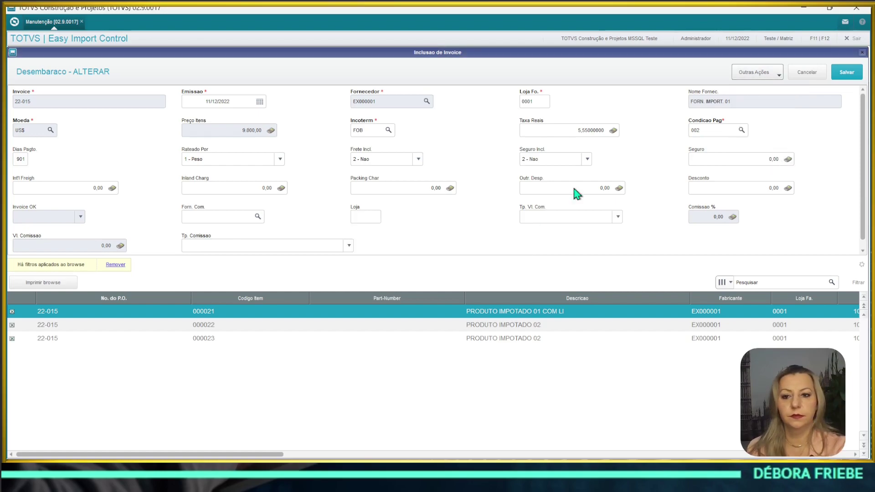
{"action": "left_click", "coordinate": [851, 77]}
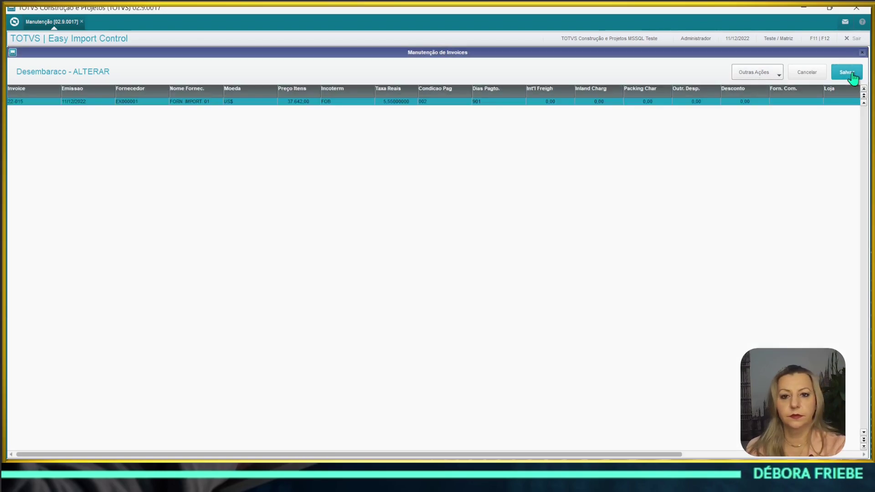
{"action": "left_click", "coordinate": [845, 77]}
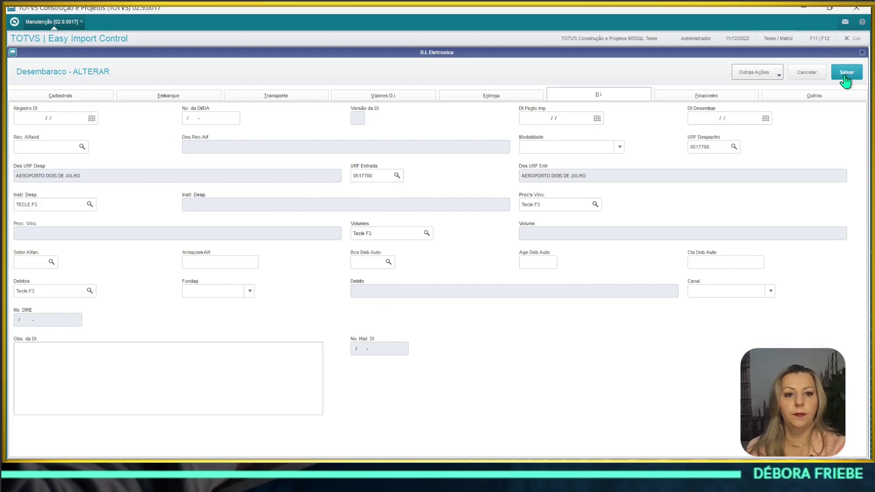
Start the taxation regime by selection, with import tax regime (Reg Trib II) 1 and PIS/COFINS regime (Reg Trib P/C) 1.
{"action": "left_click", "coordinate": [750, 76]}
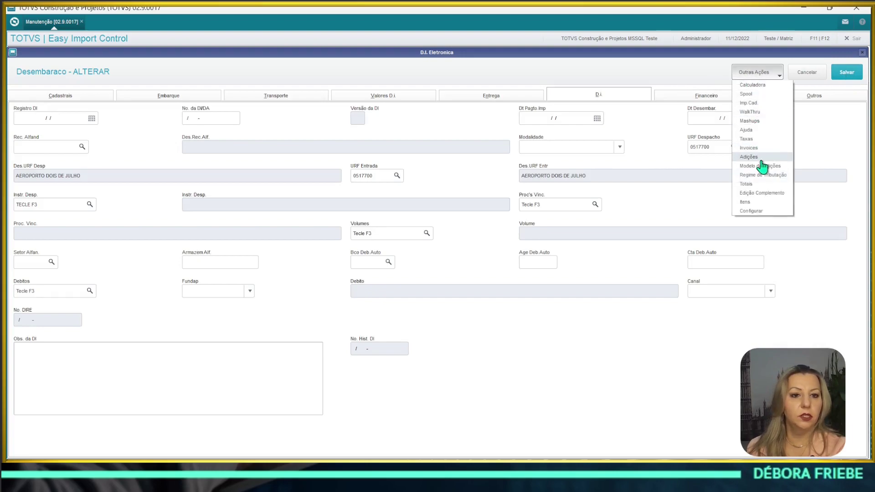
{"action": "left_click", "coordinate": [764, 175]}
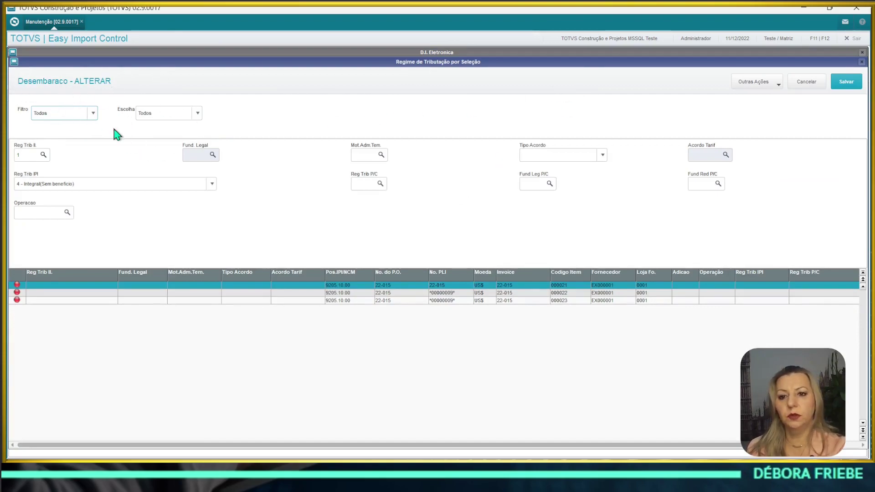
{"action": "left_click", "coordinate": [19, 158]}
{"action": "type", "text": "1"}
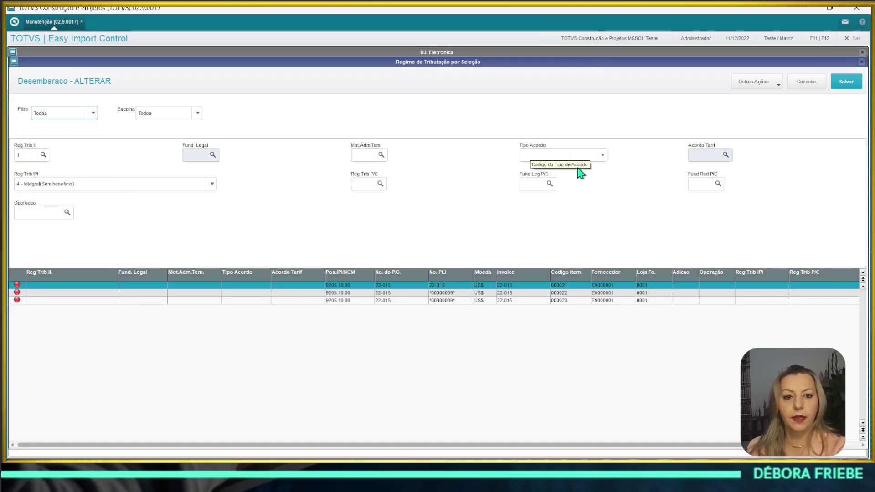
{"action": "left_click", "coordinate": [365, 186]}
{"action": "type", "text": "1"}
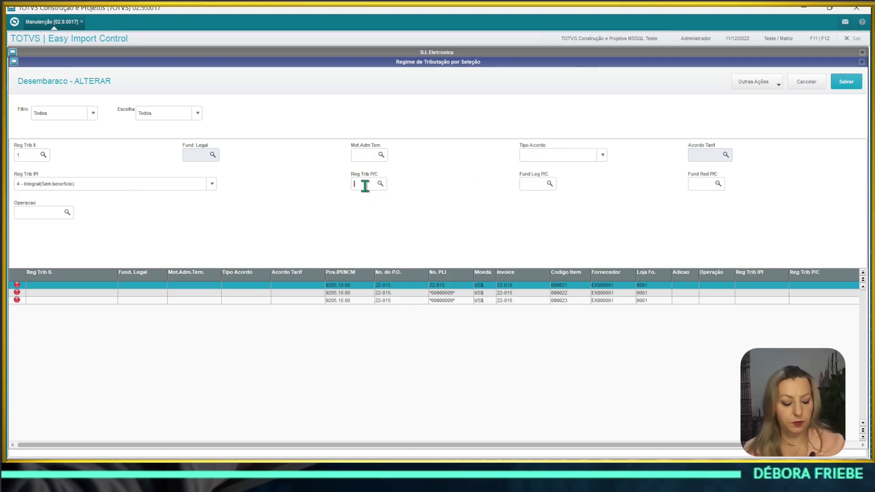
{"action": "key", "text": "Tab"}
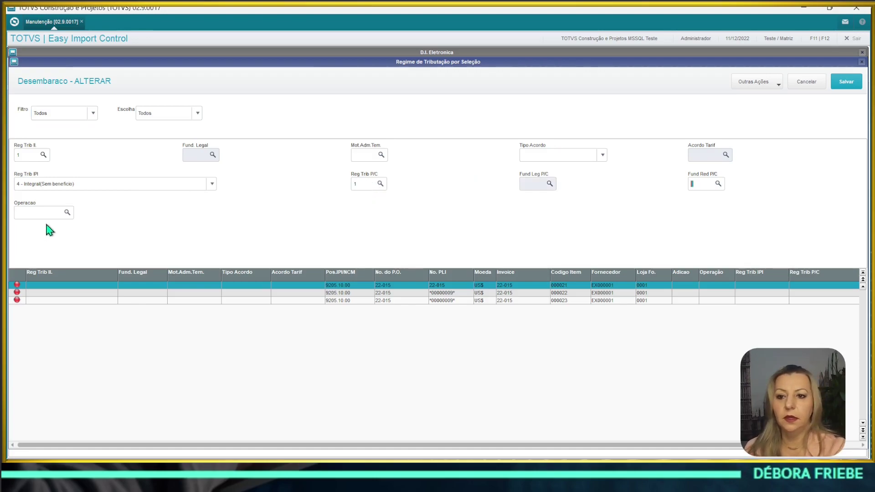
Choose operation 3101B, ICMS 4%, for the taxation regime.
{"action": "left_click", "coordinate": [67, 216]}
{"action": "left_click", "coordinate": [68, 213]}
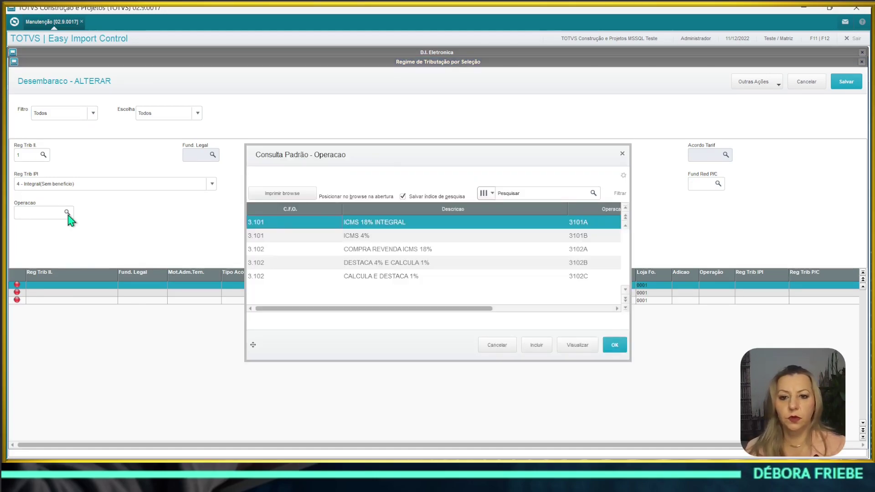
{"action": "key", "text": "Down"}
{"action": "key", "text": "Down"}
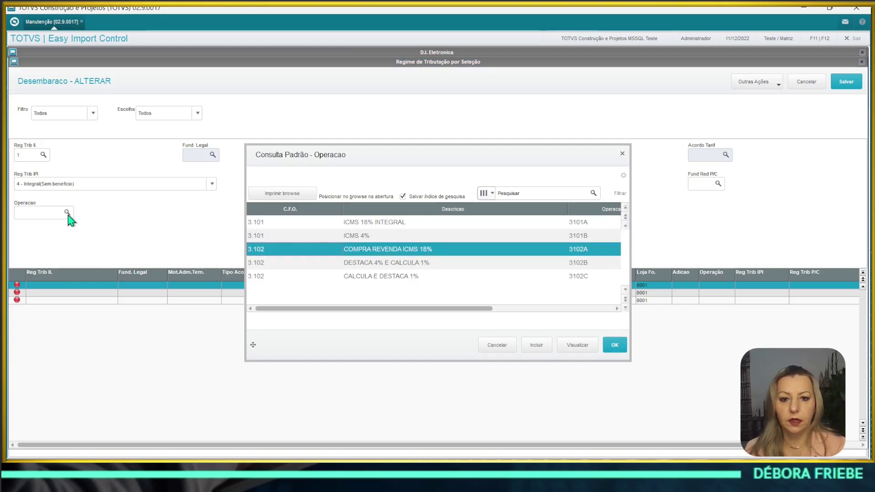
{"action": "key", "text": "Down"}
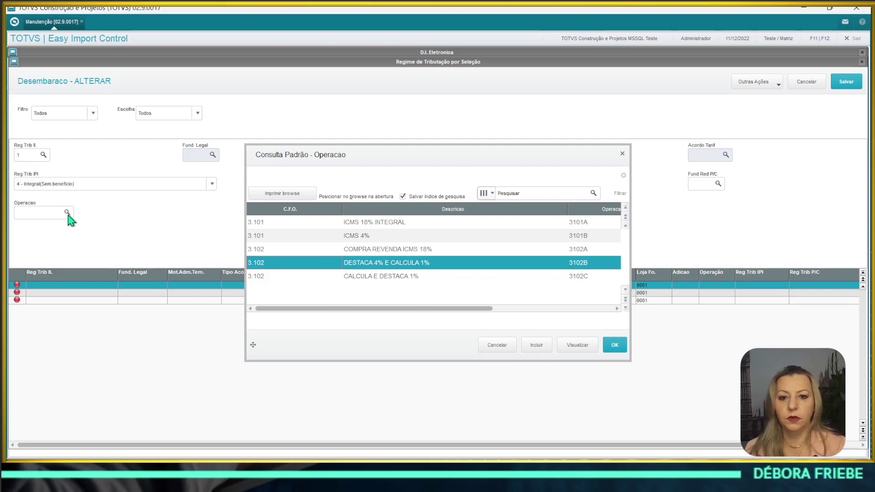
{"action": "key", "text": "Up"}
{"action": "key", "text": "Up"}
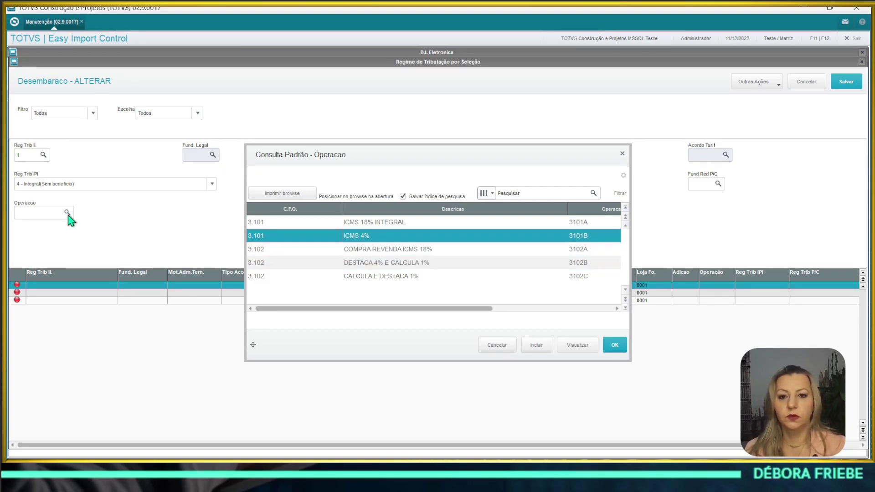
{"action": "key", "text": "Return"}
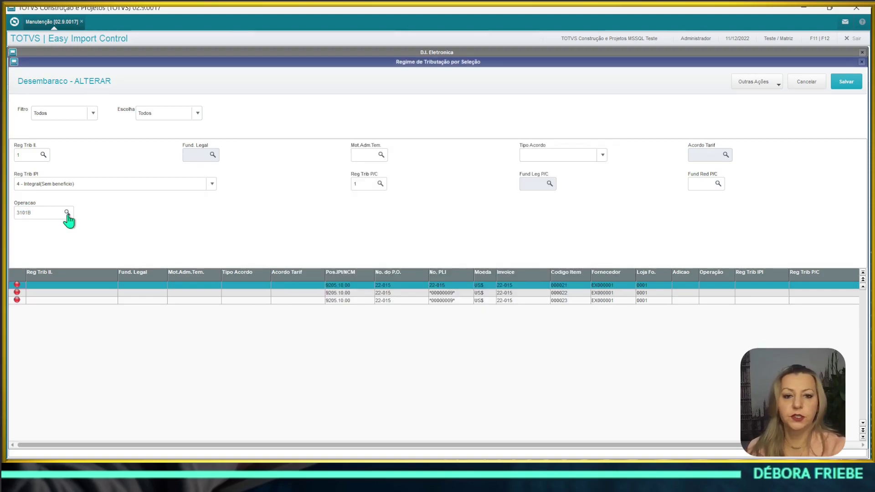
Record the taxation regime on the invoice items, check the item columns and save the regime.
{"action": "left_click", "coordinate": [747, 82]}
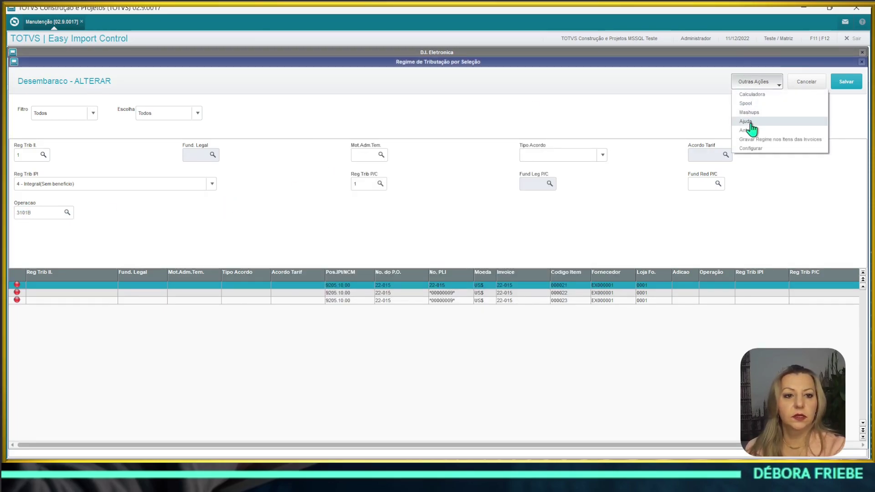
{"action": "left_click", "coordinate": [759, 140]}
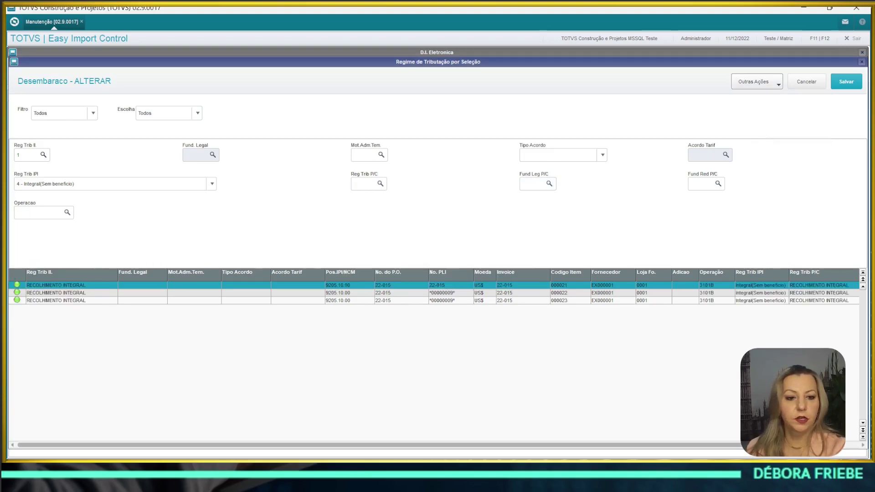
{"action": "left_click", "coordinate": [802, 445]}
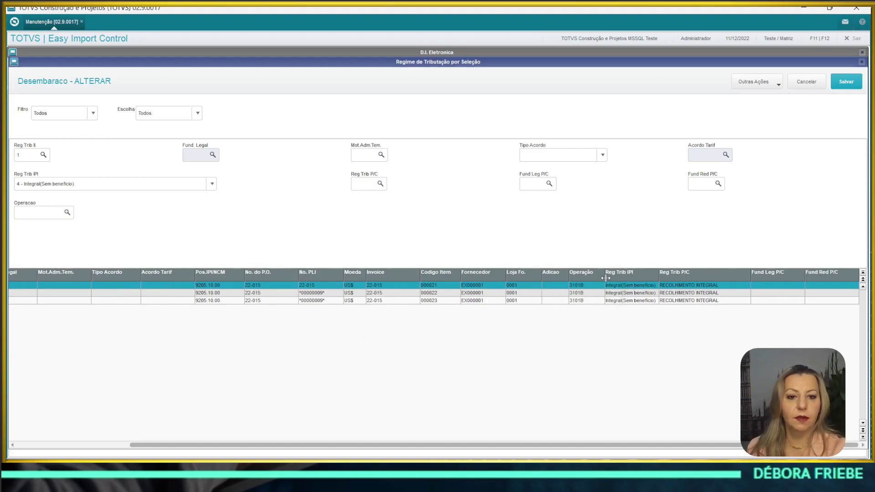
{"action": "left_click", "coordinate": [844, 90]}
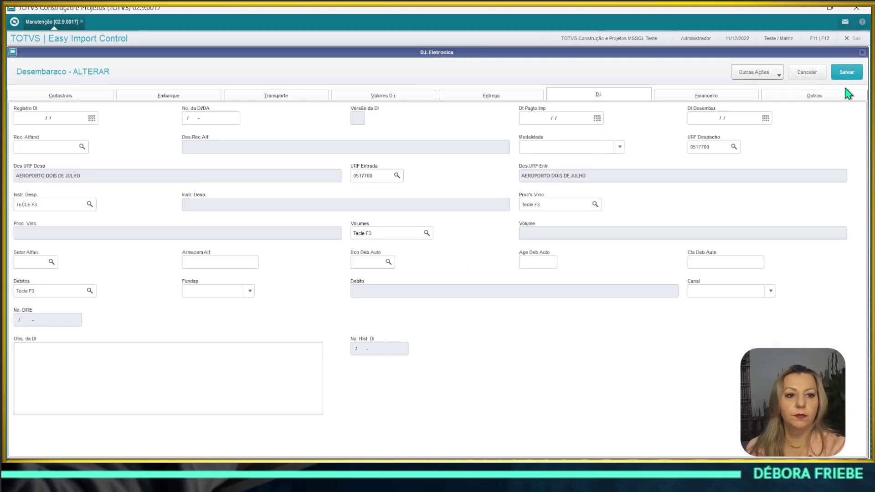
Generate the process's adições despite the missing NVE and save them.
{"action": "left_click", "coordinate": [748, 76]}
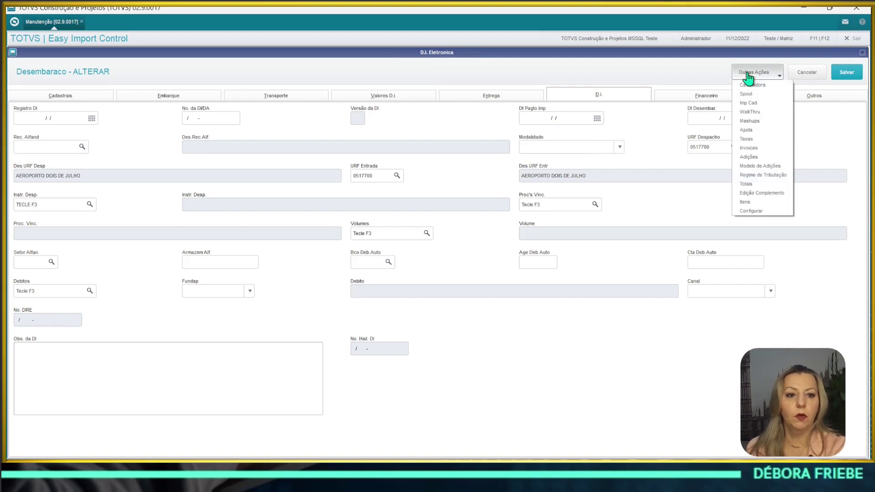
{"action": "left_click", "coordinate": [760, 164]}
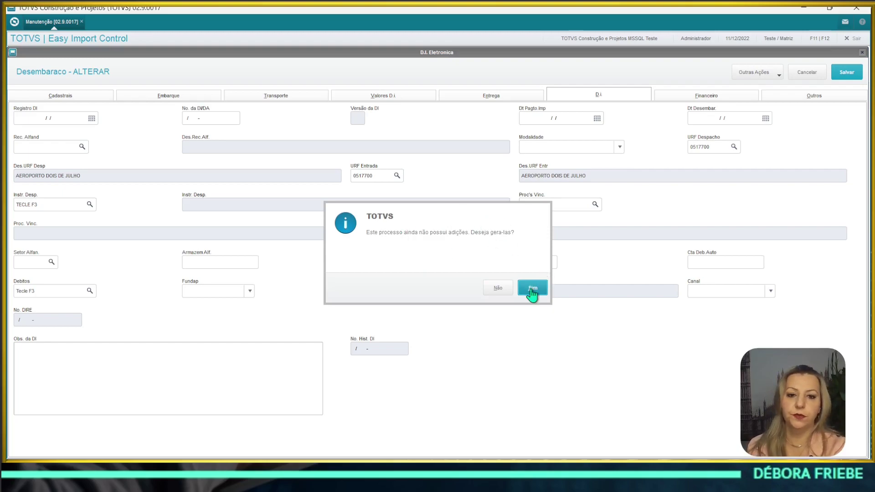
{"action": "left_click", "coordinate": [532, 291]}
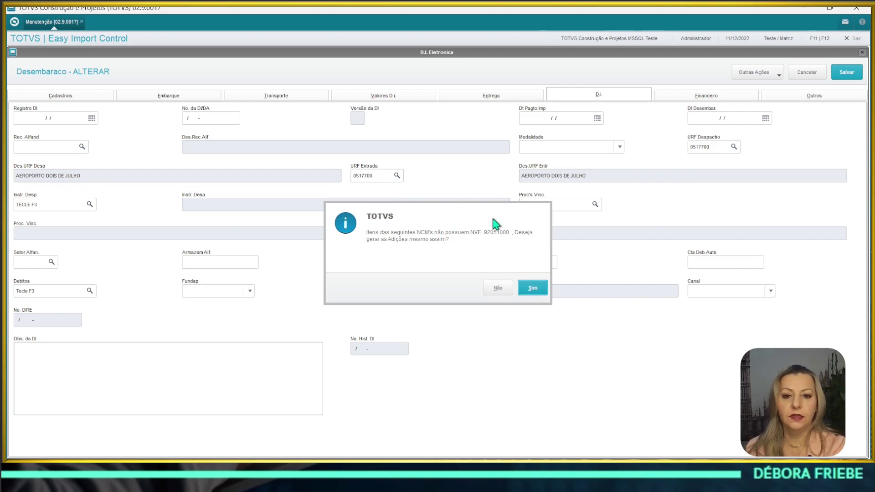
{"action": "left_click", "coordinate": [532, 288]}
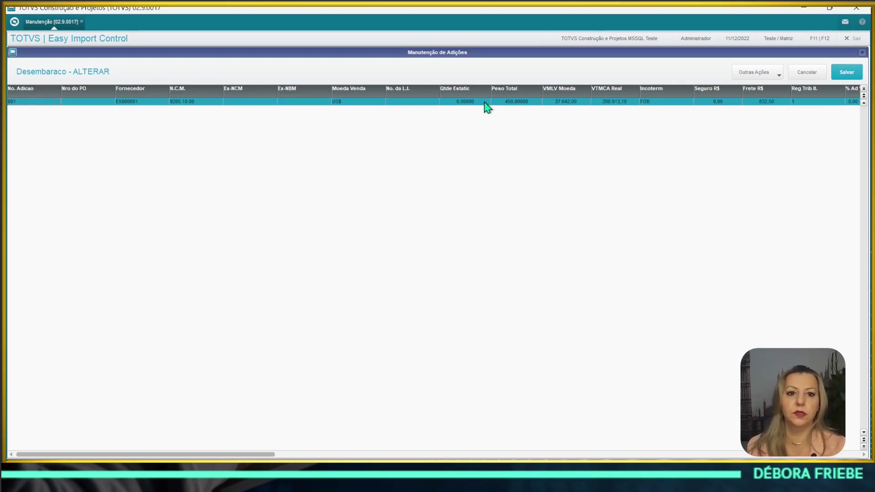
{"action": "left_click", "coordinate": [848, 73]}
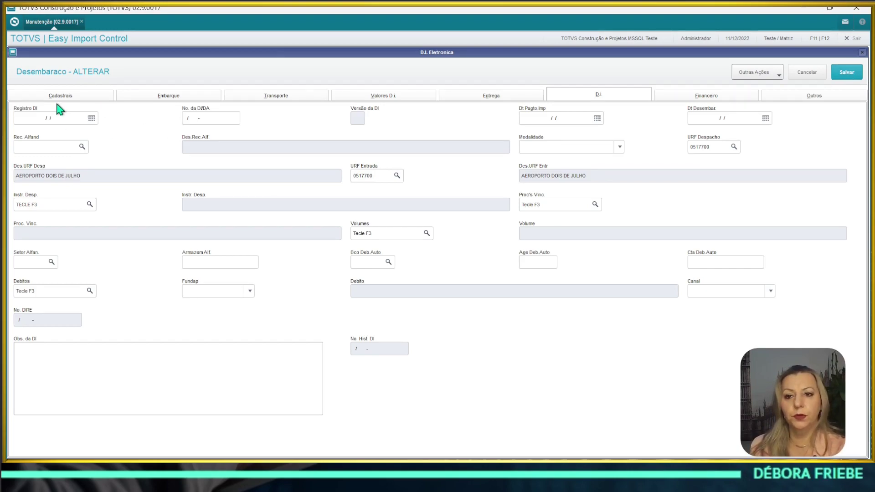
Enter D.I. number 22/0000215-2 with registration, tax payment and clearance dates of 11/12/2022, and try to save the process.
{"action": "left_click", "coordinate": [93, 122]}
{"action": "key", "text": "Return"}
{"action": "type", "text": "225645465465"}
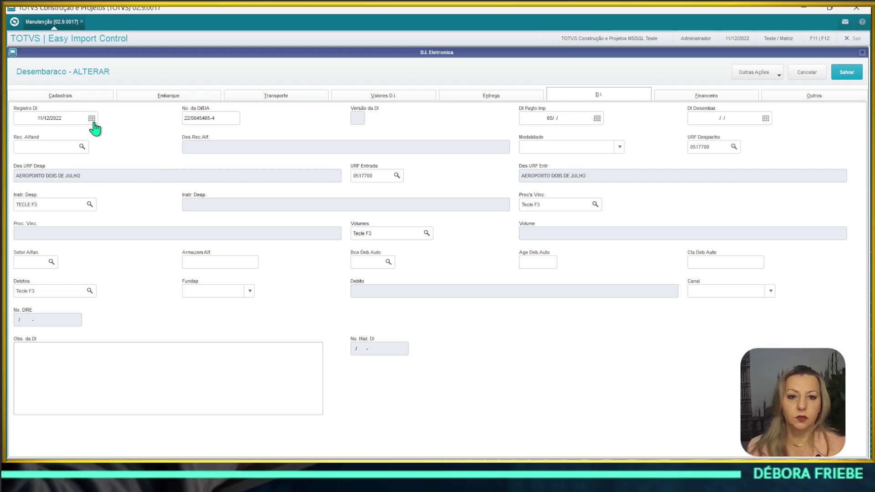
{"action": "key", "text": "BackSpace"}
{"action": "key", "text": "BackSpace"}
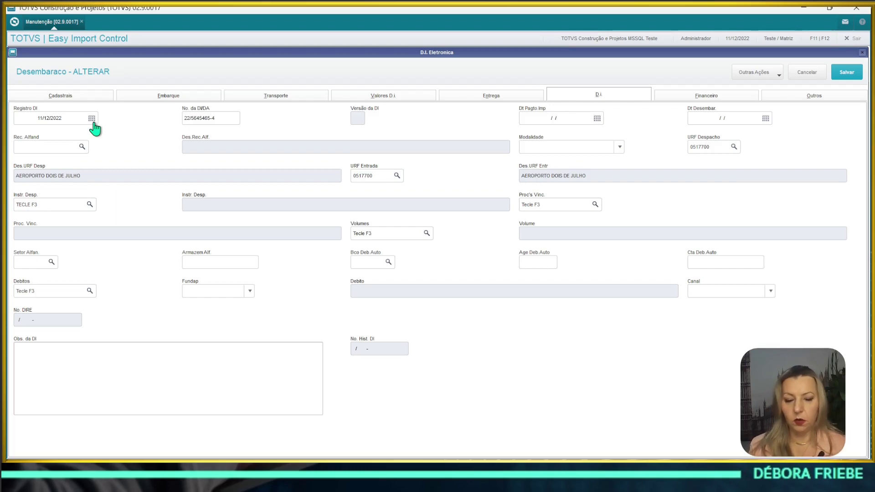
{"action": "key", "text": "F3"}
{"action": "key", "text": "Return"}
{"action": "key", "text": "F3"}
{"action": "key", "text": "Return"}
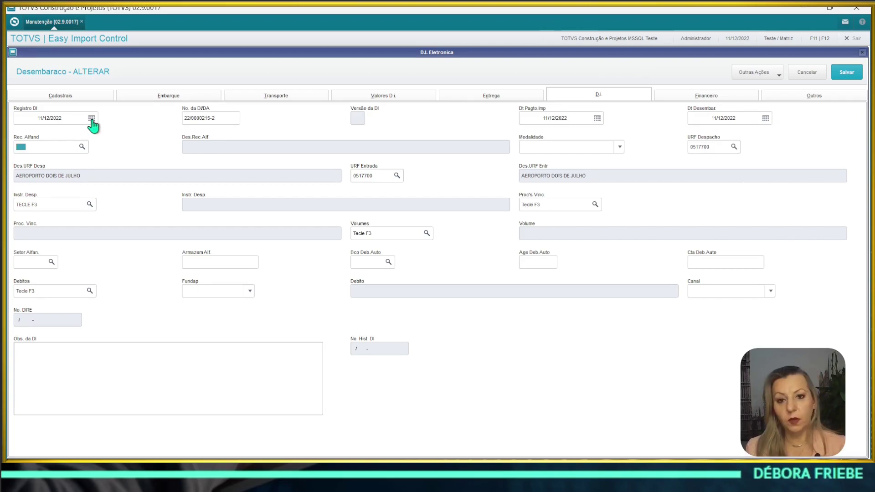
{"action": "key", "text": "ctrl+s"}
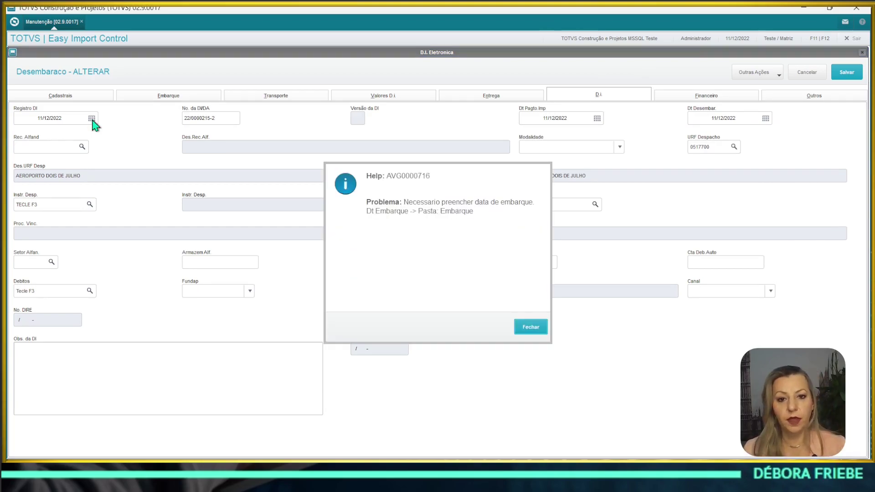
{"action": "key", "text": "Return"}
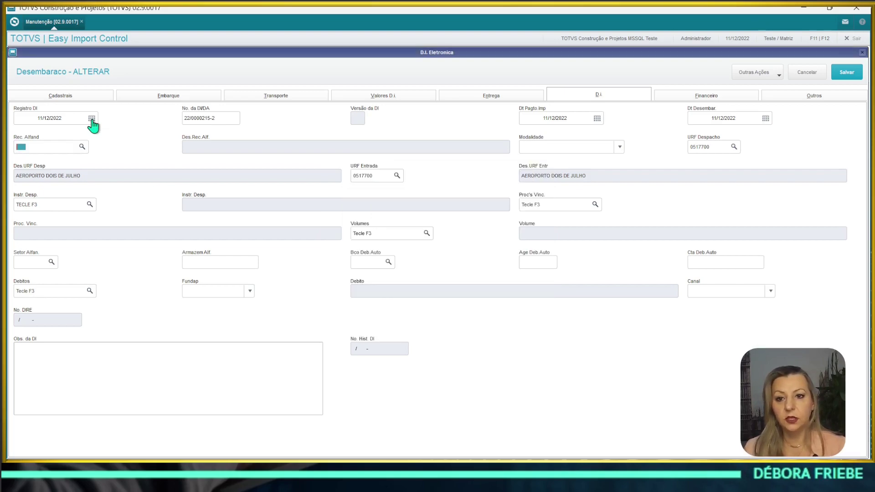
Set the shipment date (Dt Embarque) to 11/12/2022 in the shipment data and save the process, confirming the recording.
{"action": "left_click", "coordinate": [156, 95]}
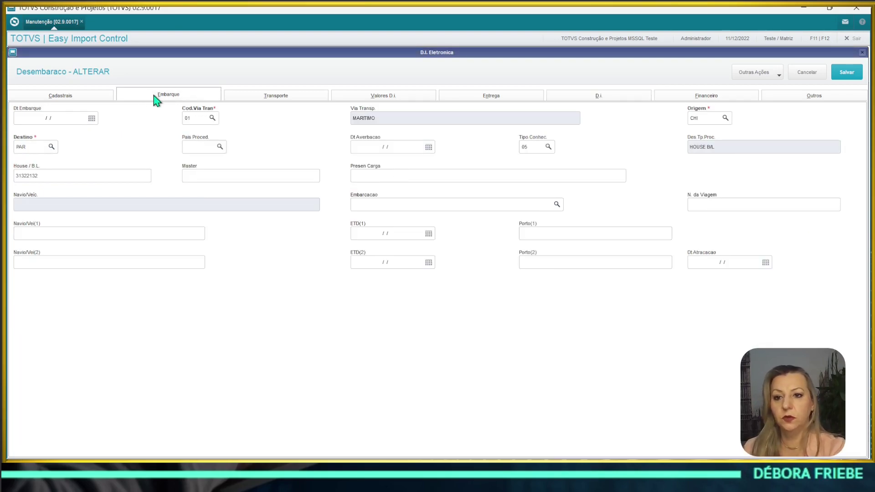
{"action": "left_click", "coordinate": [92, 119]}
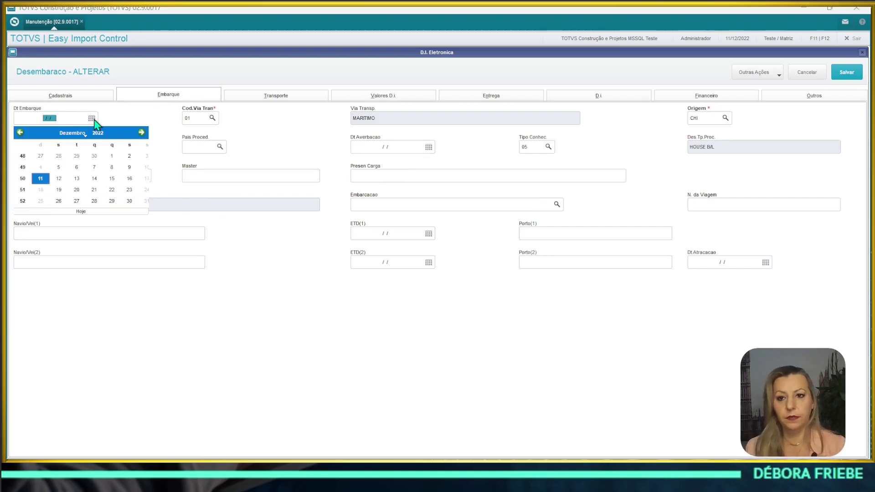
{"action": "key", "text": "Return"}
{"action": "key", "text": "ctrl+s"}
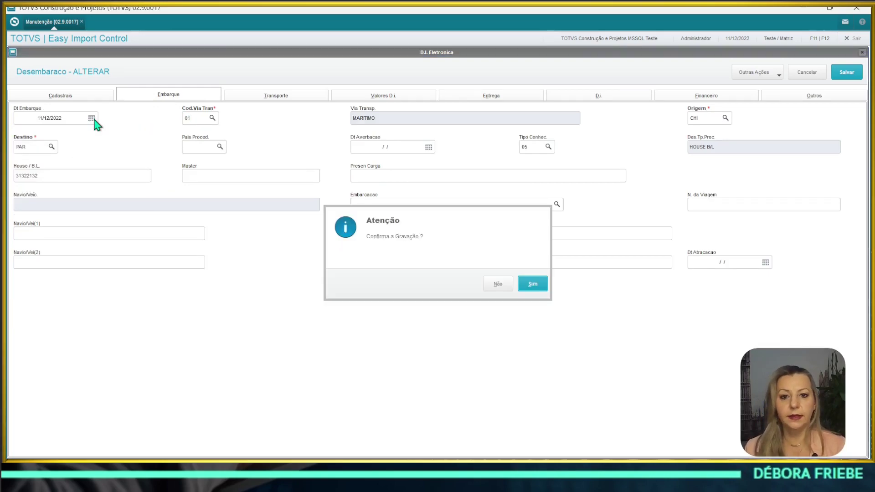
{"action": "key", "text": "Return"}
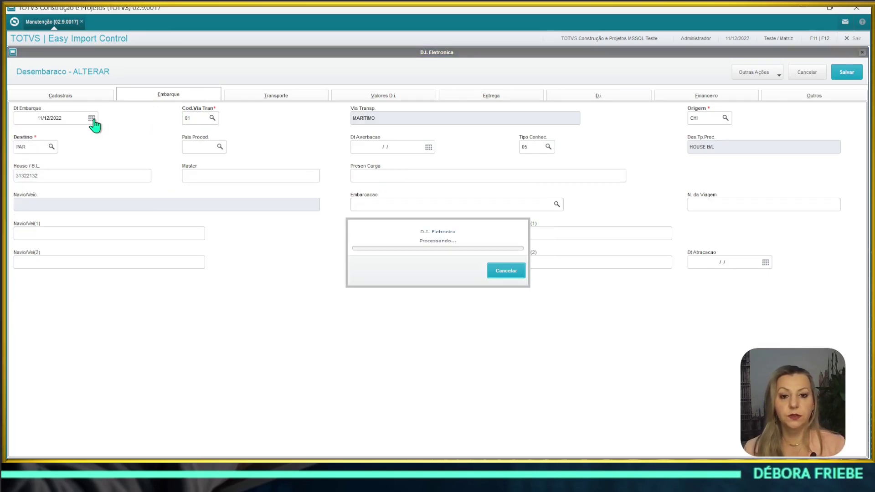
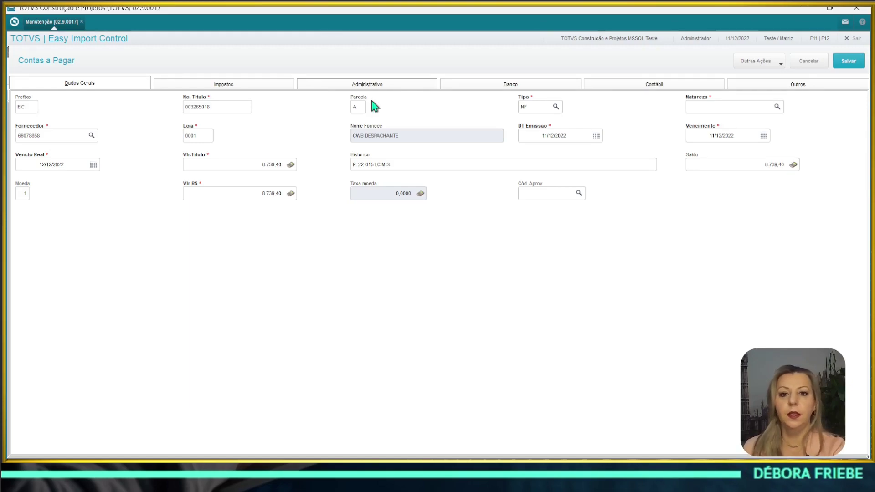
Assign Natureza 20.004, DESPESAS DE IMPORTAÇÃO, to the I.C.M.S. payable title and save it.
{"action": "left_click", "coordinate": [410, 166]}
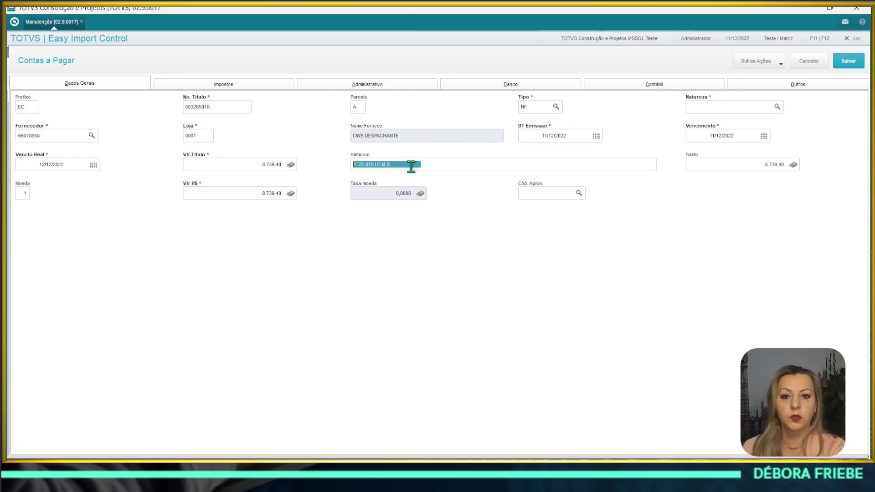
{"action": "left_click", "coordinate": [258, 164]}
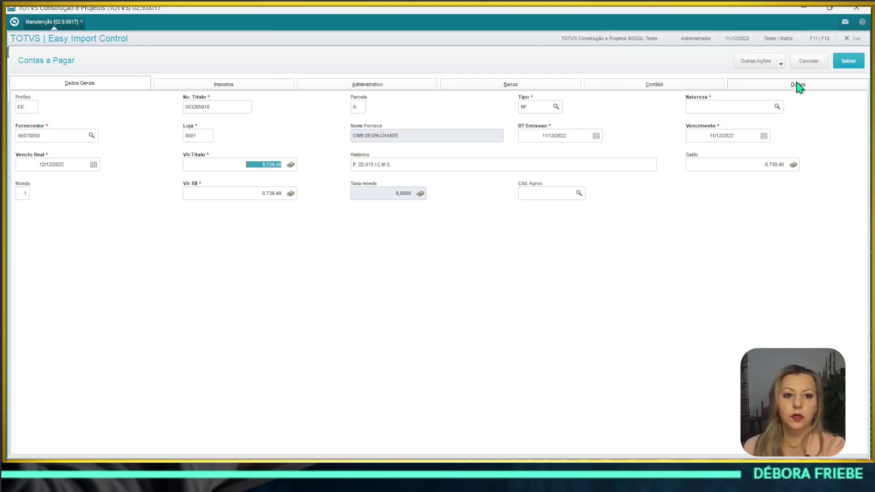
{"action": "left_click", "coordinate": [713, 102]}
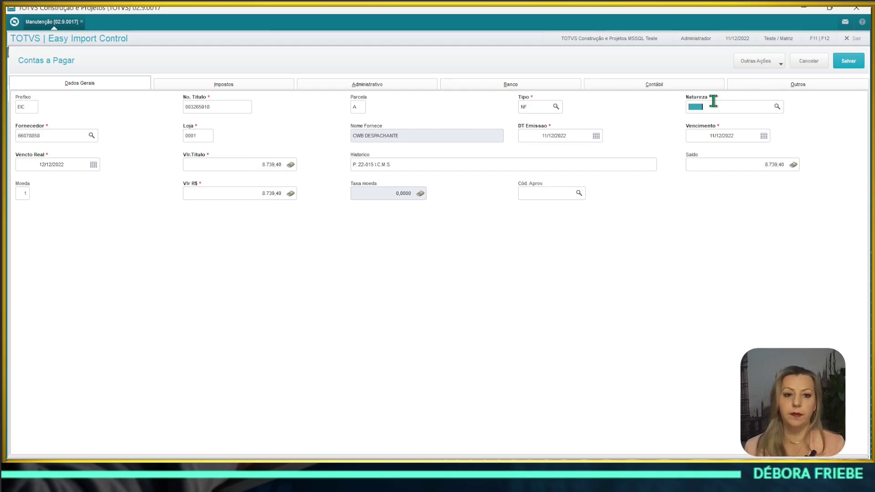
{"action": "key", "text": "F3"}
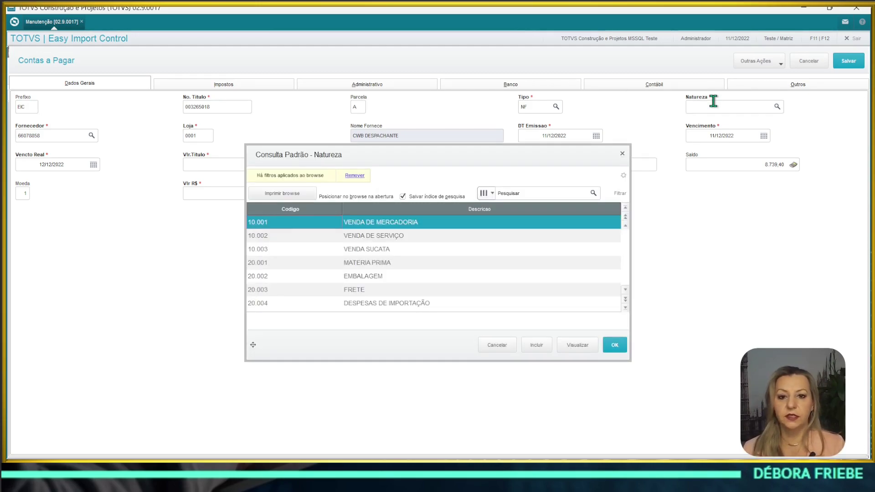
{"action": "key", "text": "Down"}
{"action": "key", "text": "Down"}
{"action": "key", "text": "Down"}
{"action": "key", "text": "Down"}
{"action": "key", "text": "Down"}
{"action": "key", "text": "Down"}
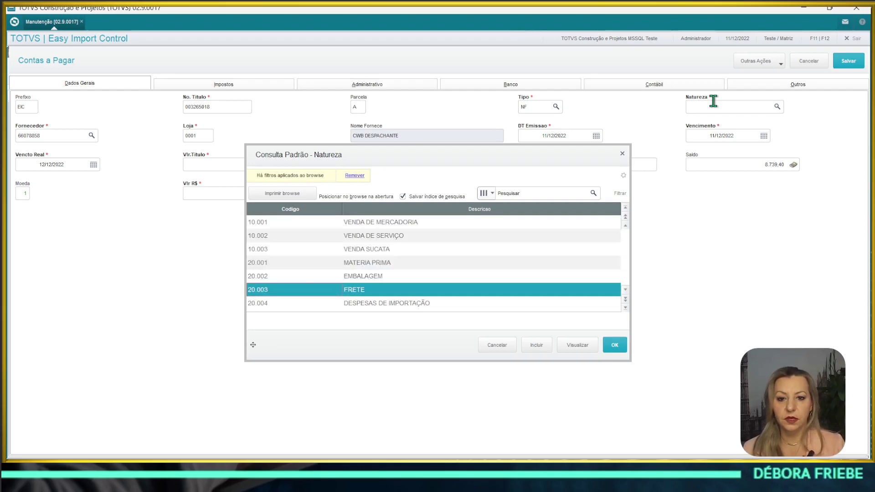
{"action": "key", "text": "Return"}
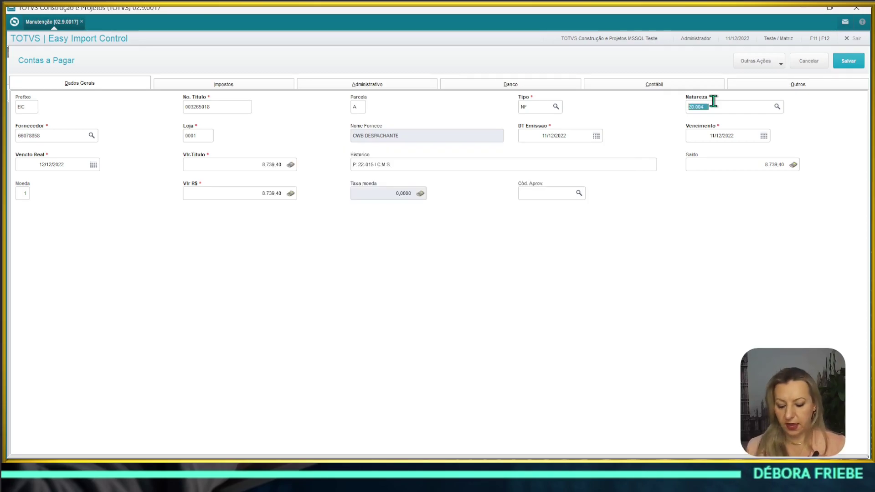
{"action": "key", "text": "Tab"}
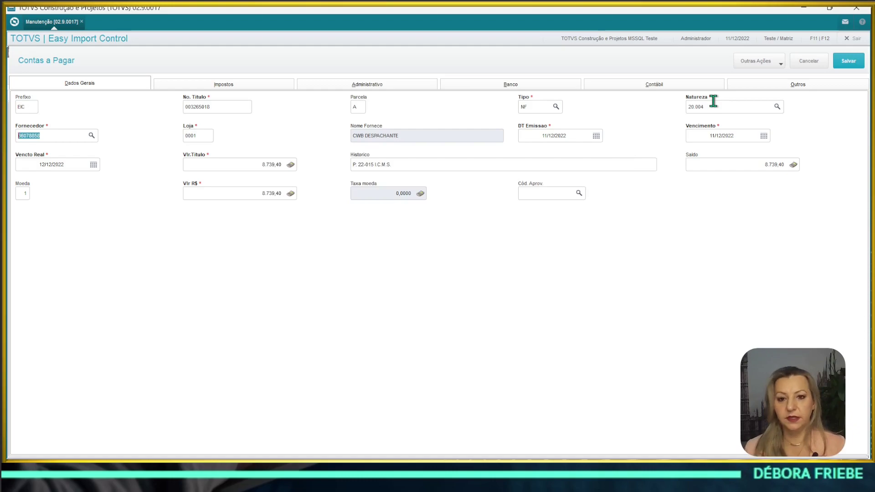
{"action": "key", "text": "ctrl+s"}
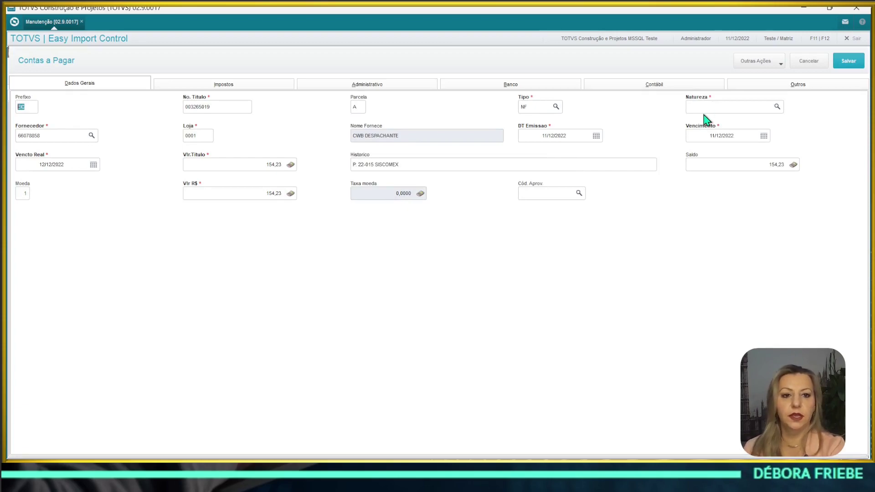
Assign Natureza 20.004 to the SISCOMEX payable title and save it.
{"action": "left_click", "coordinate": [702, 107]}
{"action": "key", "text": "Tab"}
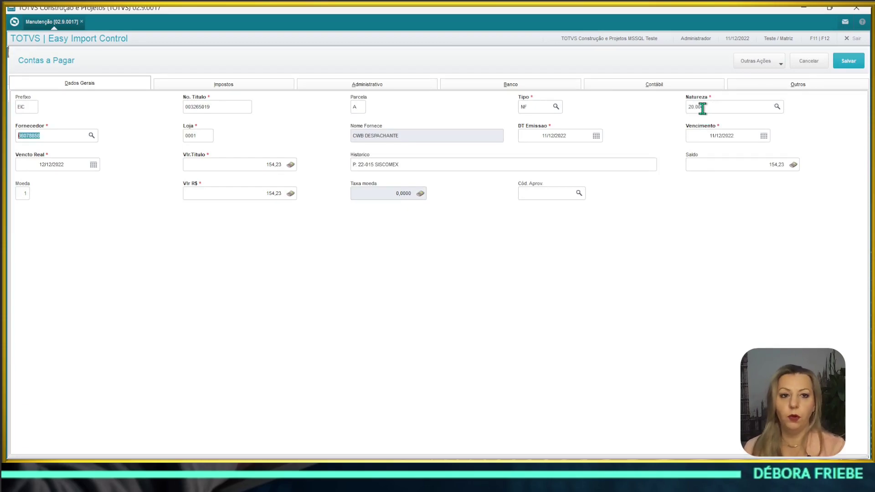
{"action": "key", "text": "Tab"}
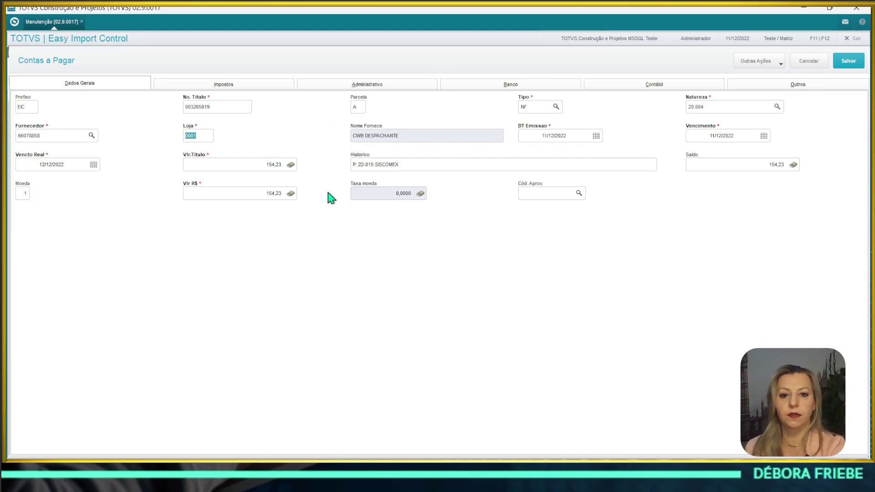
{"action": "key", "text": "ctrl+s"}
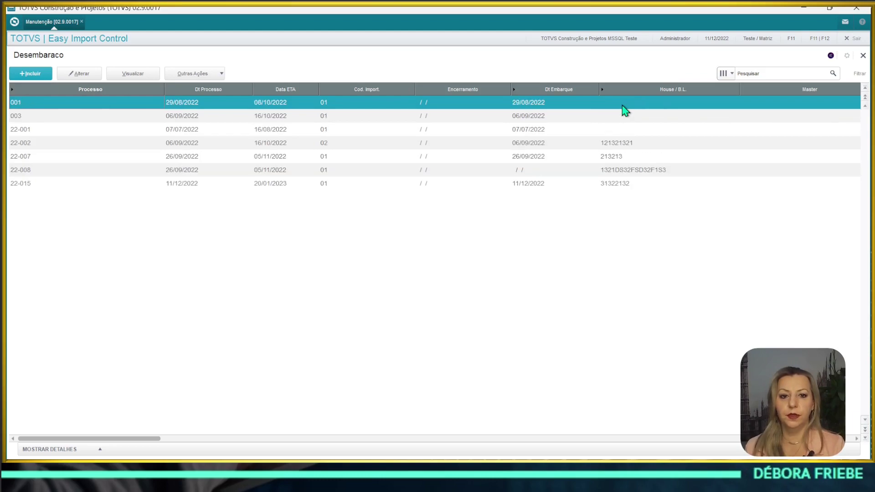
Find the FINA750 routine, open Funções Contas a Pagar under Financeiro, and filter titles whose history contains 22-015.
{"action": "left_click", "coordinate": [14, 23]}
{"action": "left_click", "coordinate": [78, 168]}
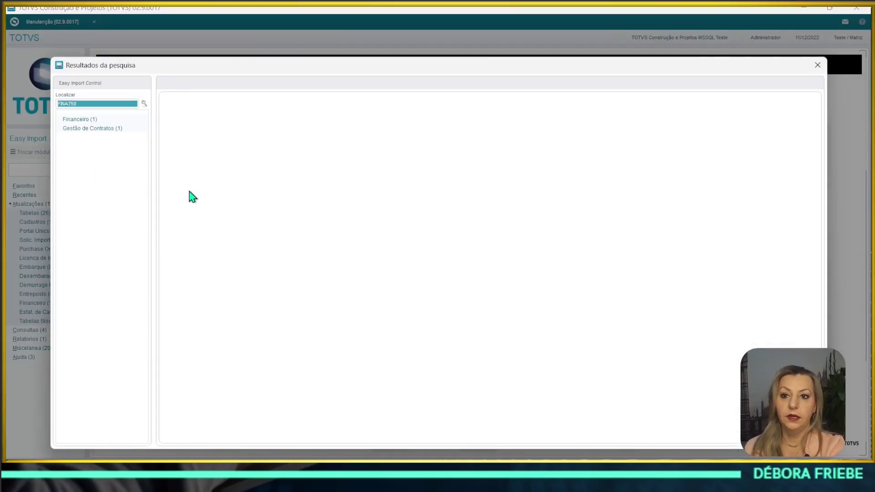
{"action": "left_click", "coordinate": [76, 120]}
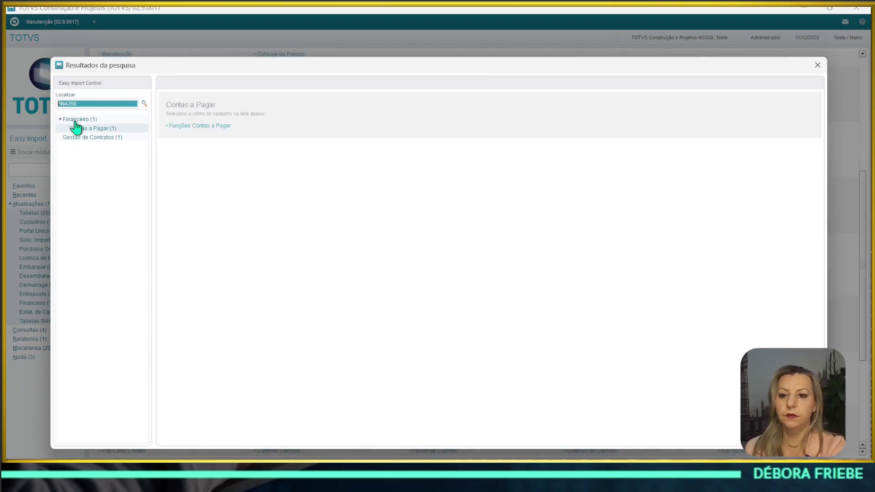
{"action": "left_click", "coordinate": [196, 126]}
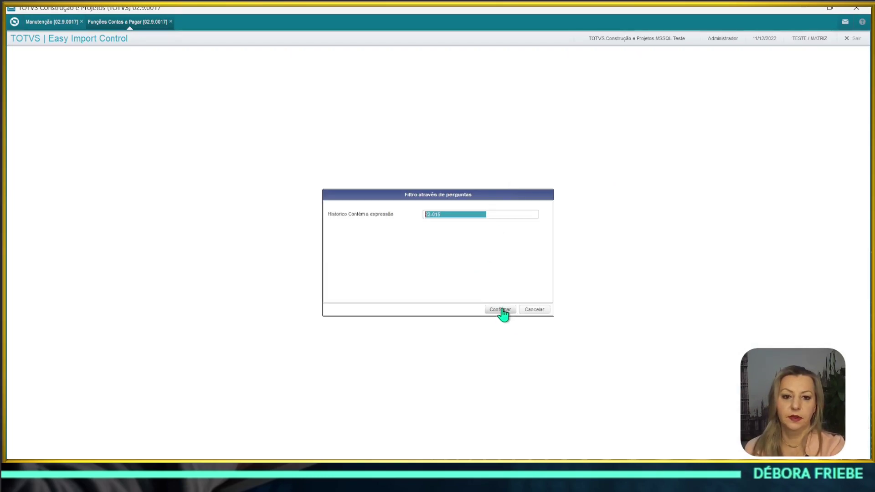
{"action": "left_click", "coordinate": [500, 310]}
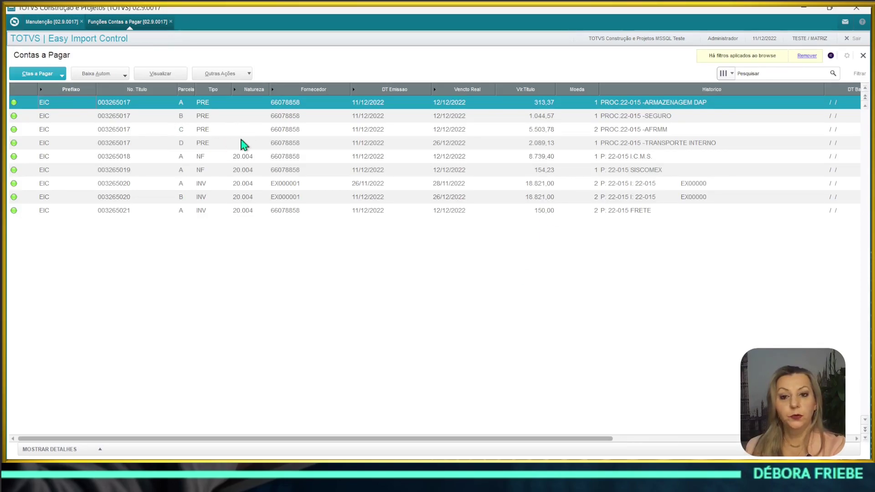
View the SEGURO title's details, check the ICMS, SISCOMEX, invoice and freight titles of process 22-015, and close the accounts payable list.
{"action": "left_click", "coordinate": [212, 117]}
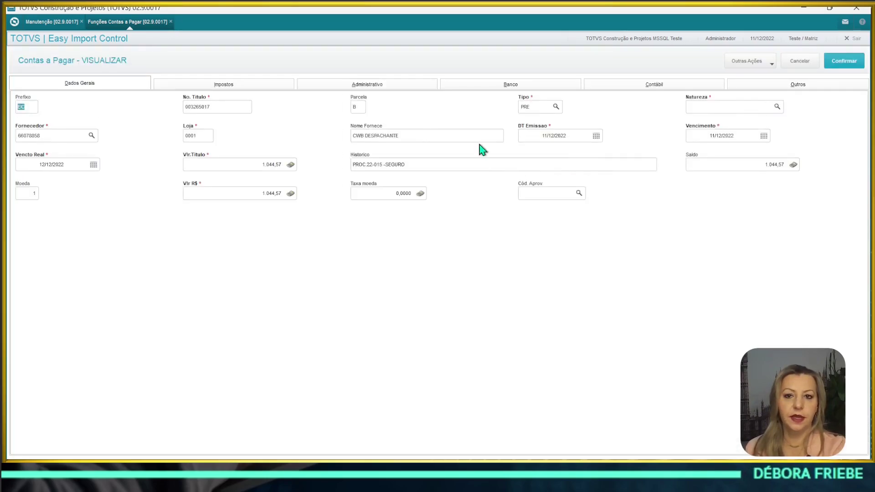
{"action": "left_click", "coordinate": [796, 66]}
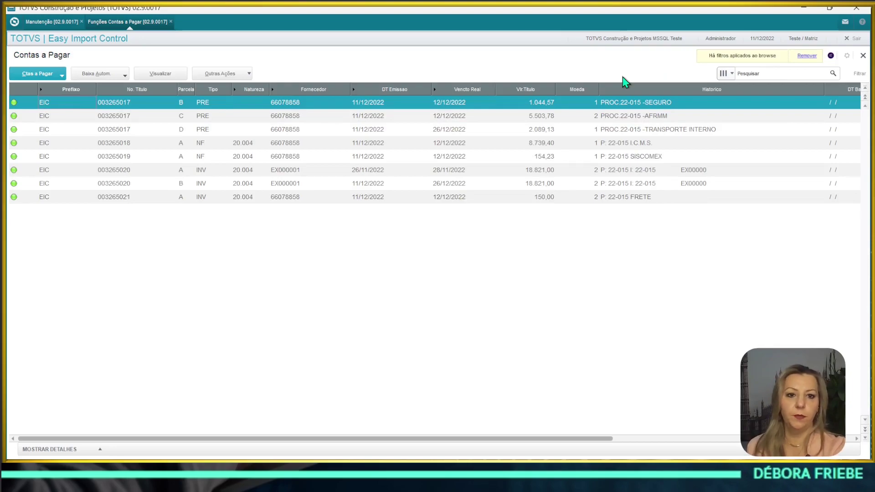
{"action": "left_click", "coordinate": [657, 145]}
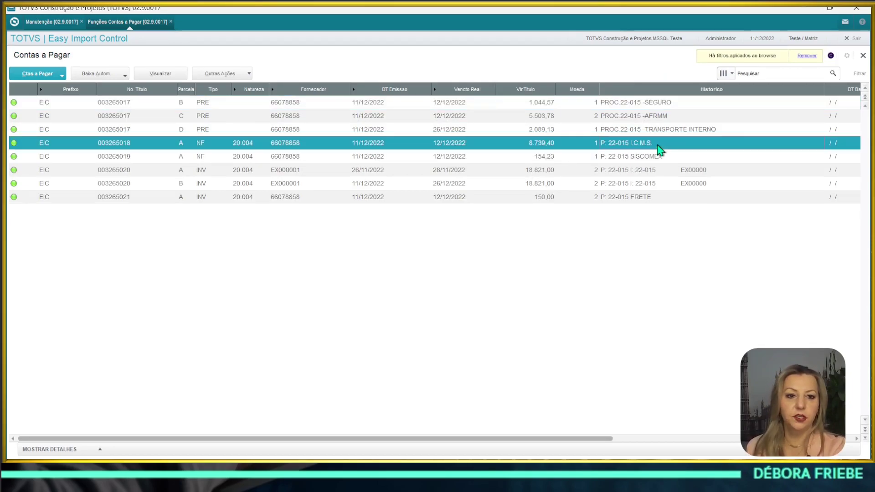
{"action": "left_click", "coordinate": [656, 159]}
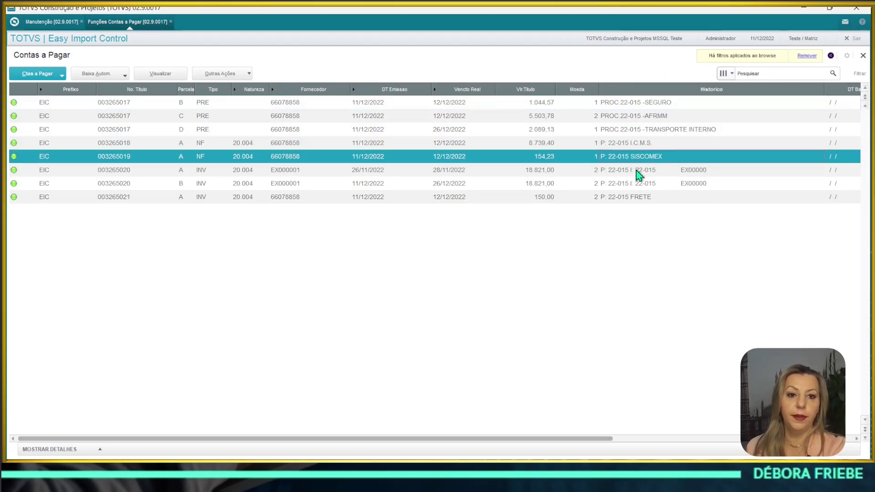
{"action": "left_click", "coordinate": [637, 170]}
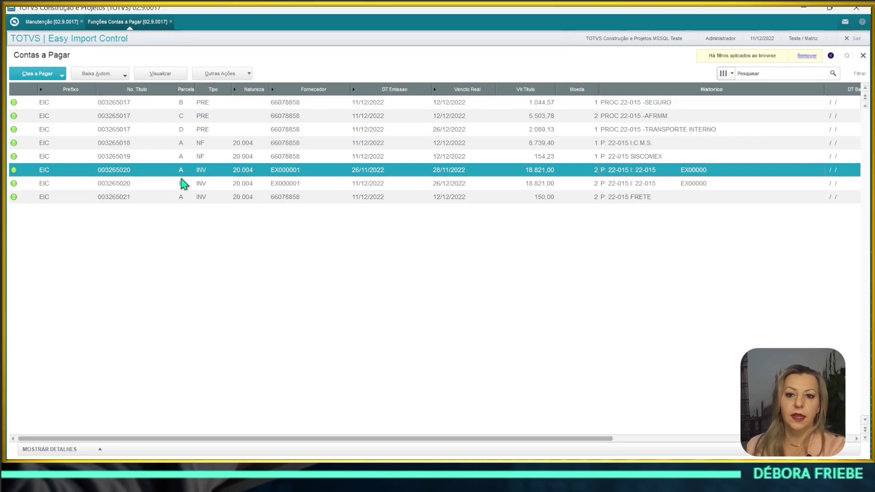
{"action": "left_click", "coordinate": [202, 198]}
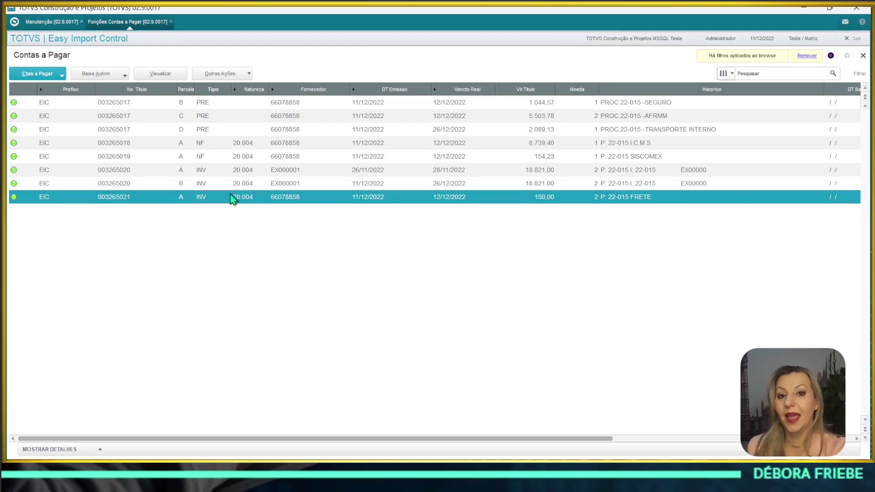
{"action": "left_click", "coordinate": [244, 158]}
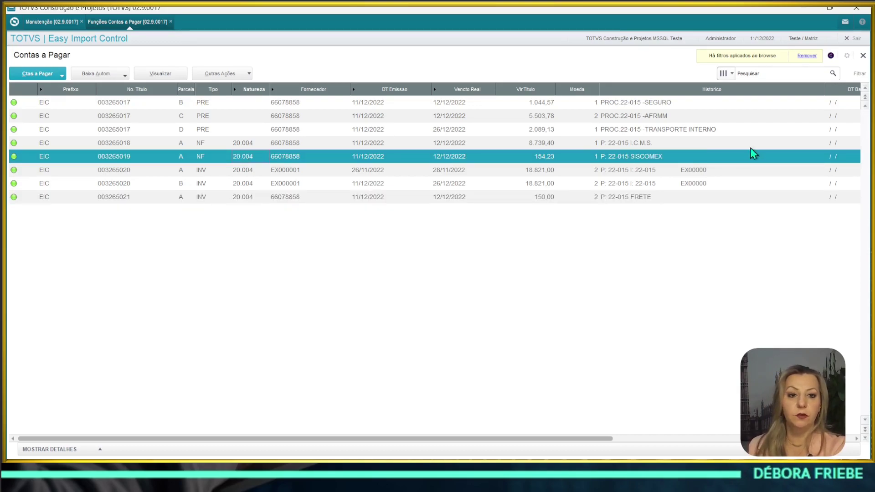
{"action": "left_click", "coordinate": [642, 145]}
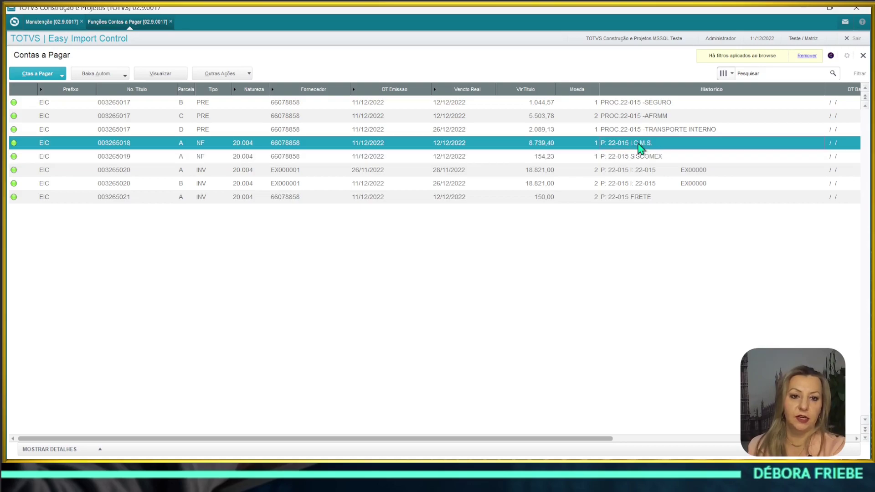
{"action": "scroll", "coordinate": [635, 137], "scroll_direction": "up", "scroll_amount": 4}
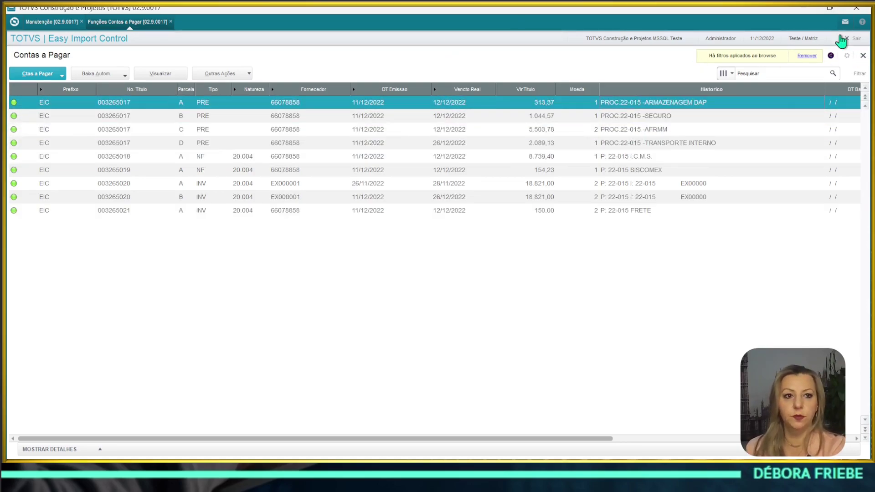
{"action": "left_click", "coordinate": [862, 56]}
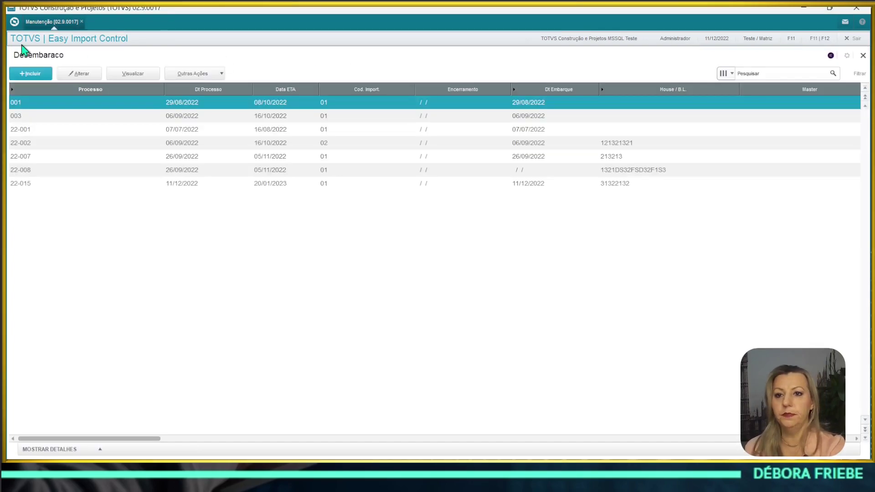
Open the expenses of process 22-015 in Desembaraco and start including a new expense.
{"action": "left_click", "coordinate": [186, 103]}
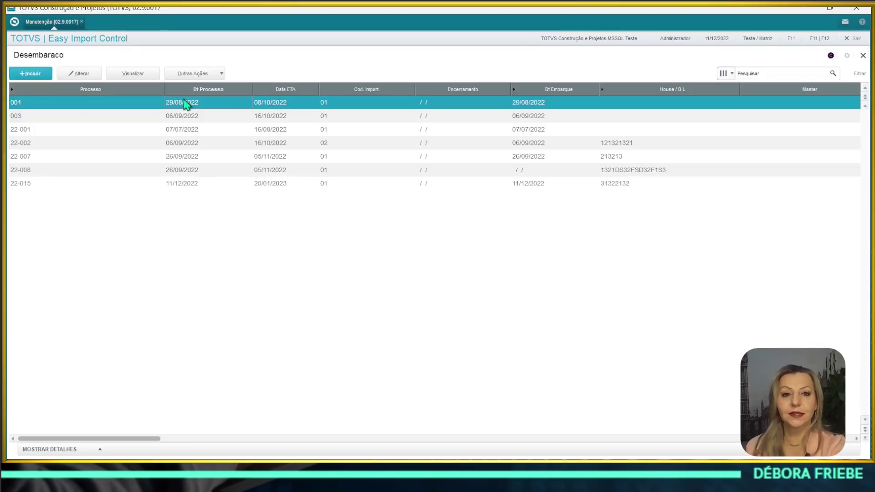
{"action": "left_click", "coordinate": [175, 185]}
{"action": "left_click", "coordinate": [191, 75]}
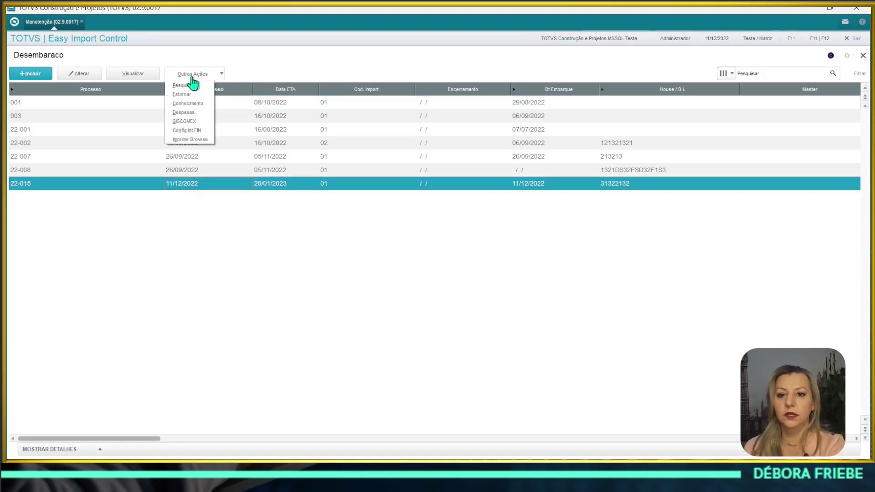
{"action": "left_click", "coordinate": [193, 113]}
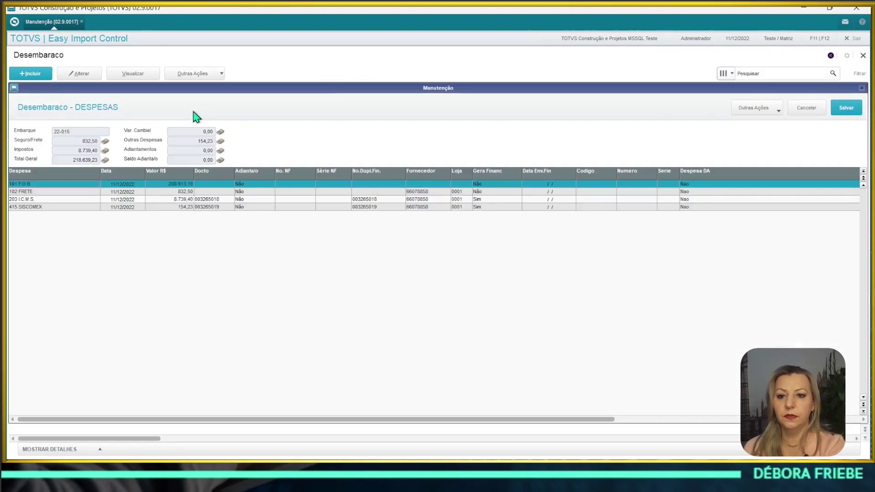
{"action": "left_click", "coordinate": [754, 109]}
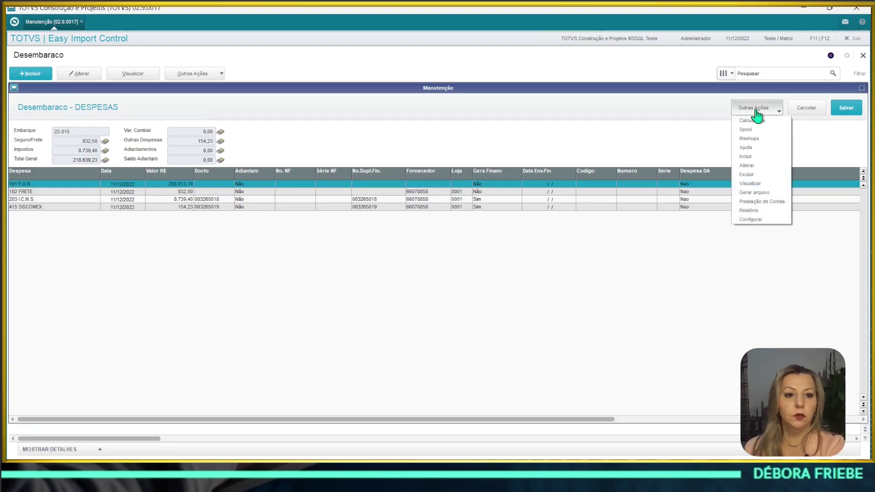
{"action": "left_click", "coordinate": [757, 157]}
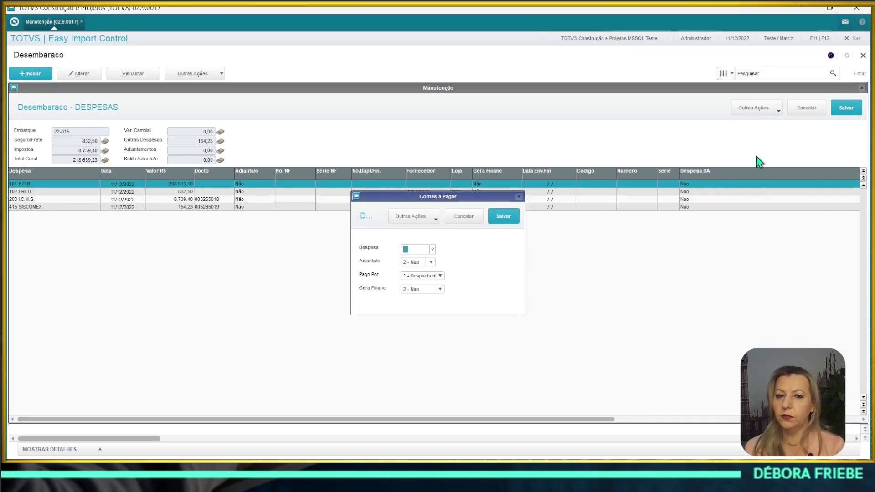
Choose expense 4.05, A.F.R.M.M., set Gera Financ to 1 - Sim, and save to open its payable title.
{"action": "key", "text": "F3"}
{"action": "key", "text": "Down"}
{"action": "key", "text": "Down"}
{"action": "key", "text": "Down"}
{"action": "key", "text": "Down"}
{"action": "key", "text": "Down"}
{"action": "key", "text": "Down"}
{"action": "key", "text": "Down"}
{"action": "key", "text": "Down"}
{"action": "key", "text": "Down"}
{"action": "key", "text": "Down"}
{"action": "key", "text": "Down"}
{"action": "key", "text": "Down"}
{"action": "key", "text": "Down"}
{"action": "key", "text": "Down"}
{"action": "key", "text": "Down"}
{"action": "key", "text": "Down"}
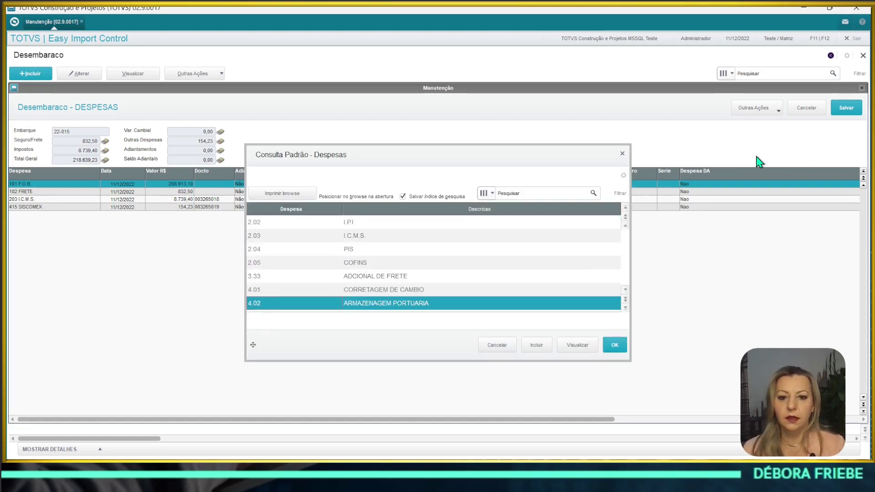
{"action": "key", "text": "Up"}
{"action": "key", "text": "Up"}
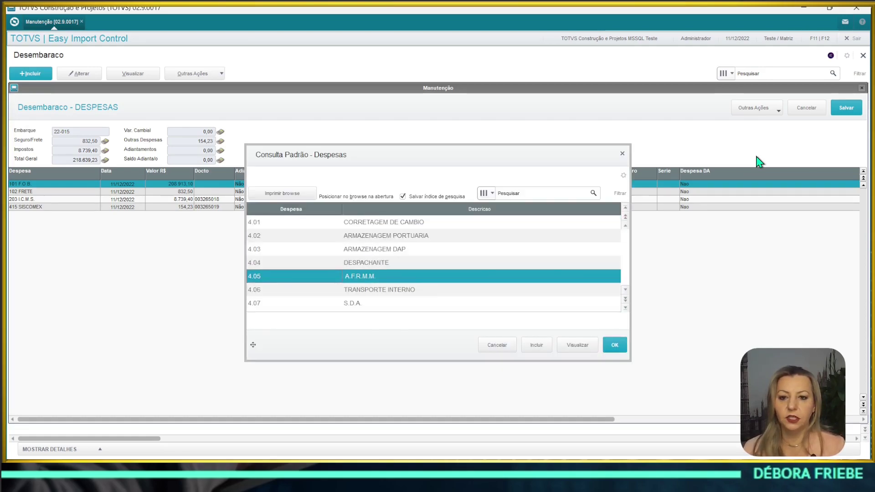
{"action": "key", "text": "Return"}
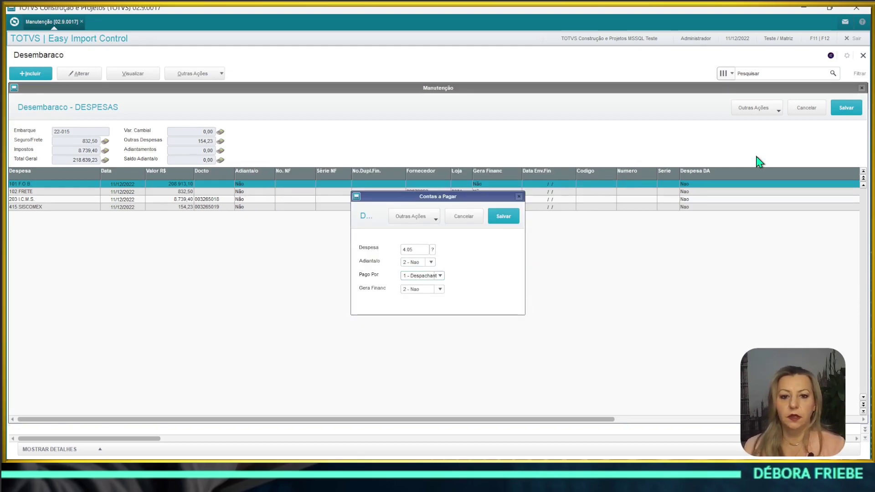
{"action": "left_click", "coordinate": [424, 289]}
{"action": "left_click", "coordinate": [412, 297]}
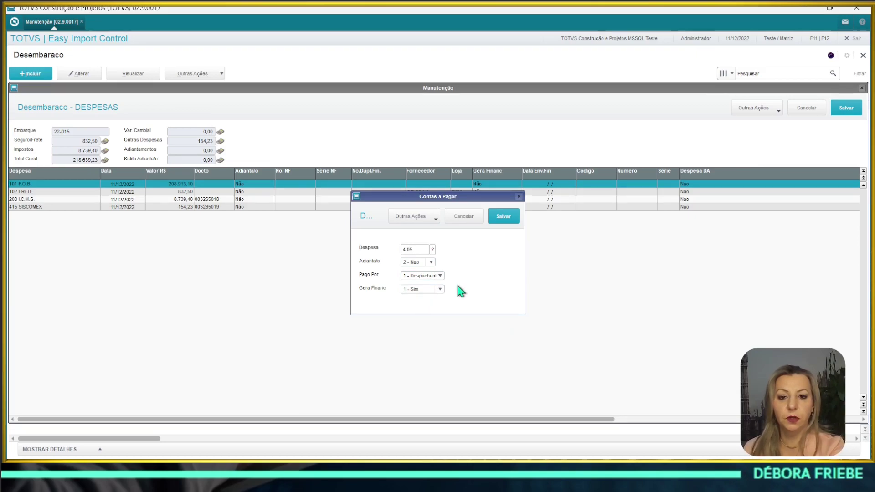
{"action": "left_click", "coordinate": [505, 216]}
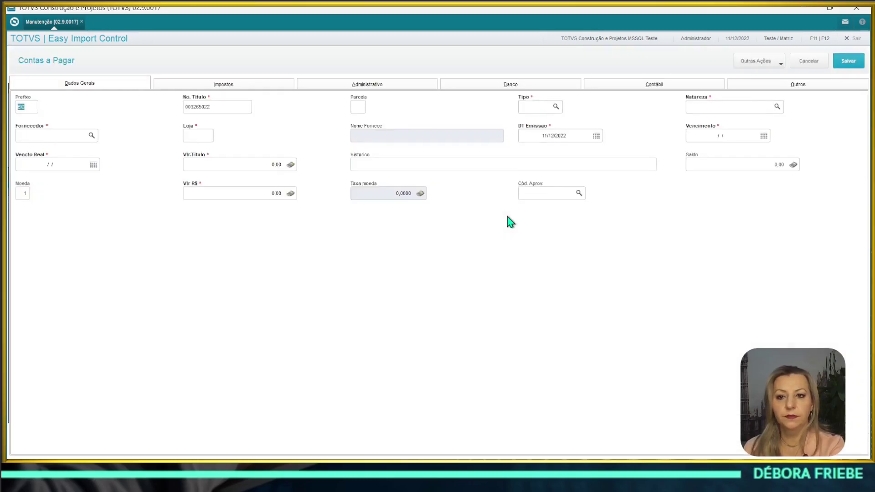
Fill in the payable title with Parcela 1, Tipo NF and Natureza 20.004.
{"action": "key", "text": "Tab"}
{"action": "key", "text": "Tab"}
{"action": "key", "text": "Tab"}
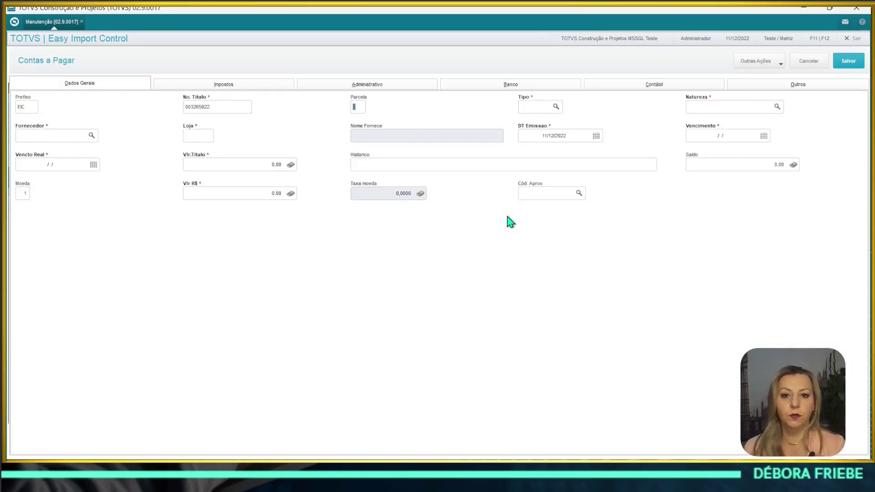
{"action": "key", "text": "shift+Tab"}
{"action": "type", "text": "1"}
{"action": "key", "text": "Tab"}
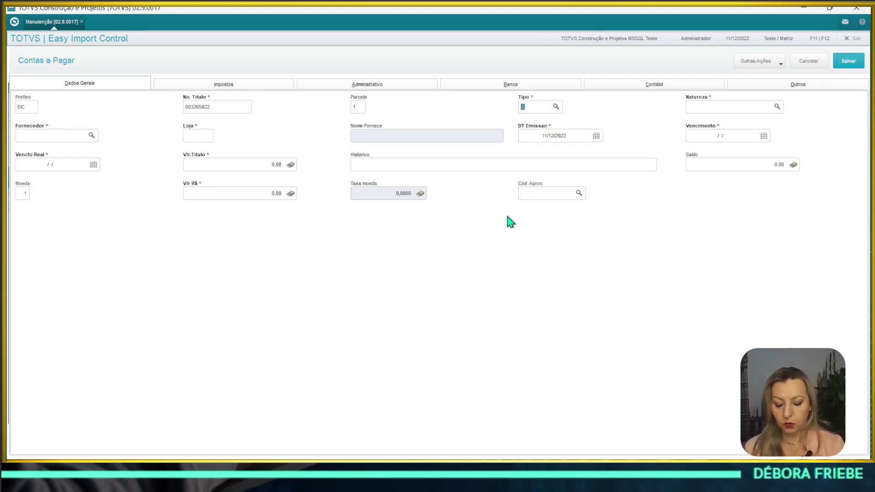
{"action": "type", "text": "NF"}
{"action": "key", "text": "Tab"}
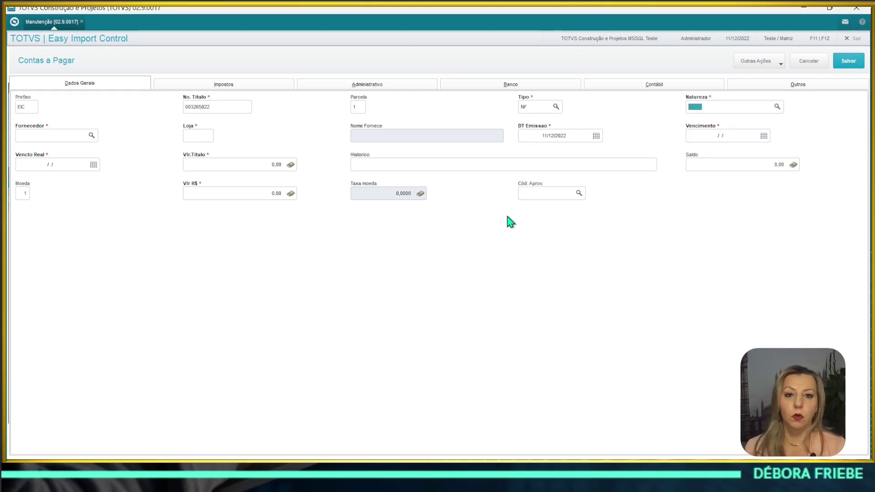
{"action": "type", "text": "20.004"}
{"action": "key", "text": "Tab"}
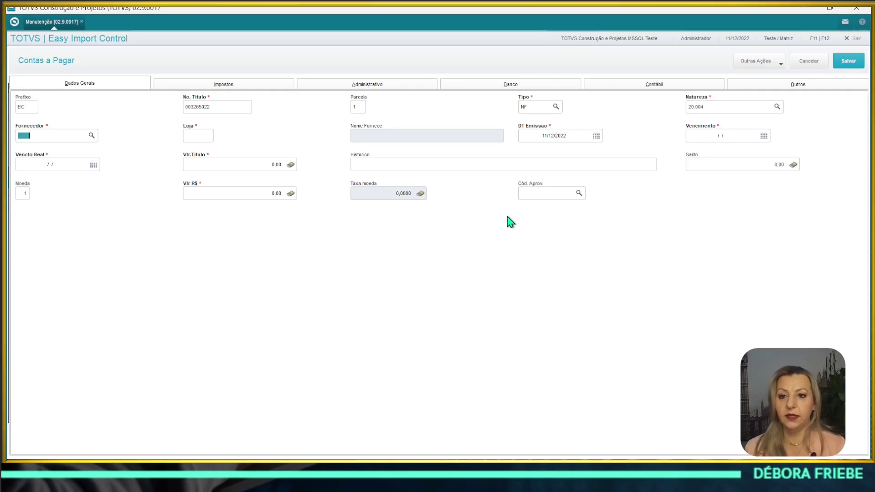
Look up the supplier and assign CONSULTRANS COMISSARIA DE DESP, Loja 0001, to the title.
{"action": "key", "text": "F3"}
{"action": "key", "text": "Down"}
{"action": "key", "text": "Down"}
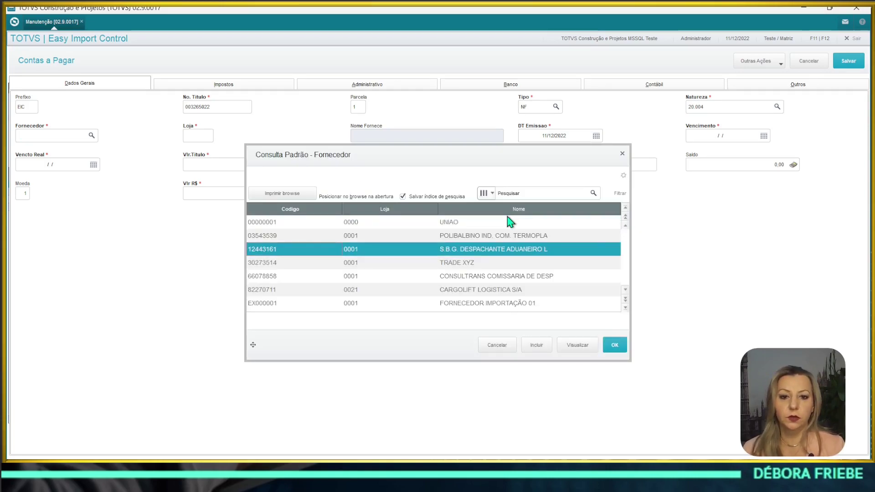
{"action": "key", "text": "Down"}
{"action": "key", "text": "Down"}
{"action": "key", "text": "Down"}
{"action": "key", "text": "Down"}
{"action": "key", "text": "Down"}
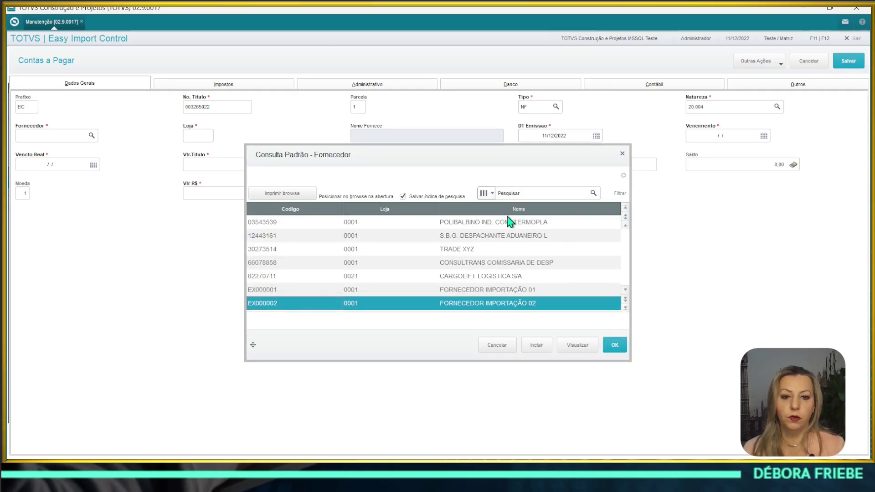
{"action": "key", "text": "Up"}
{"action": "key", "text": "Up"}
{"action": "key", "text": "Up"}
{"action": "key", "text": "Return"}
{"action": "key", "text": "Tab"}
{"action": "key", "text": "Tab"}
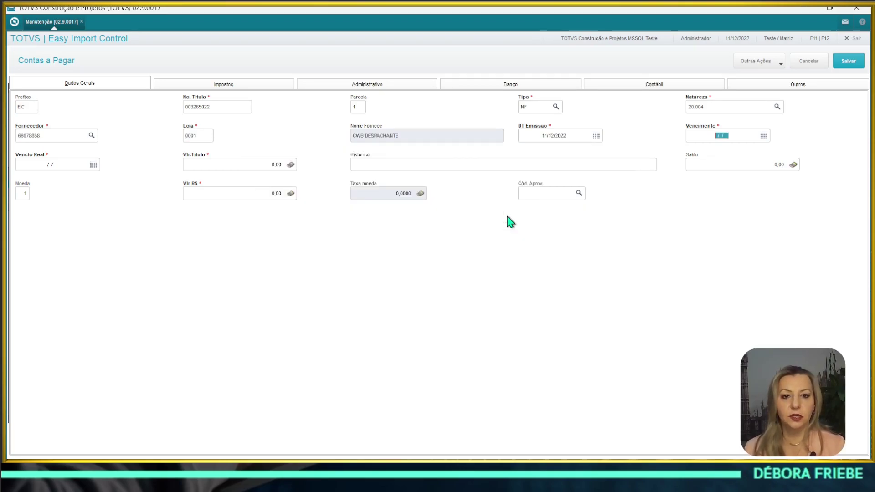
Set the title's Vencimento to 11/12/2022 and its value to 1.500,00.
{"action": "type", "text": "11122022"}
{"action": "key", "text": "Tab"}
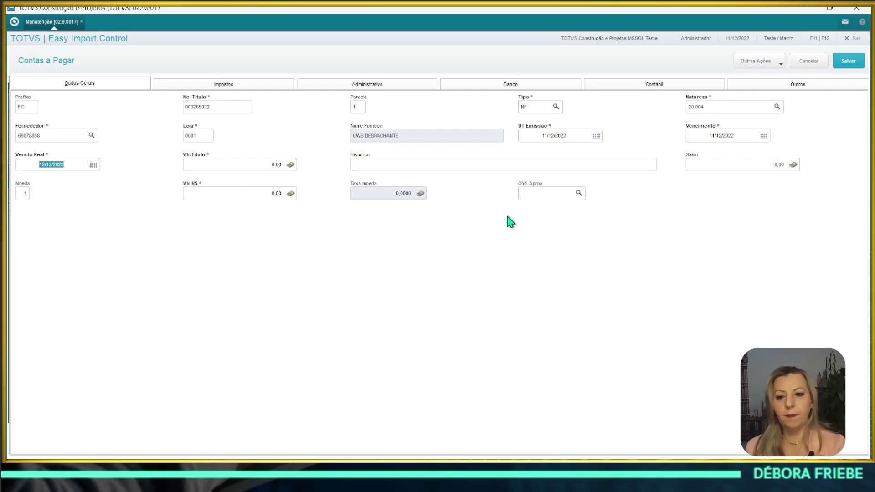
{"action": "key", "text": "Tab"}
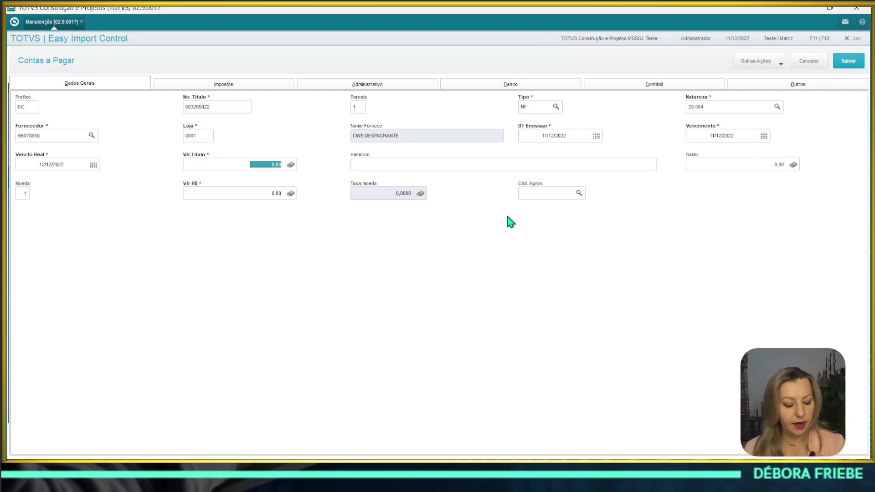
{"action": "type", "text": "1500"}
{"action": "key", "text": "Tab"}
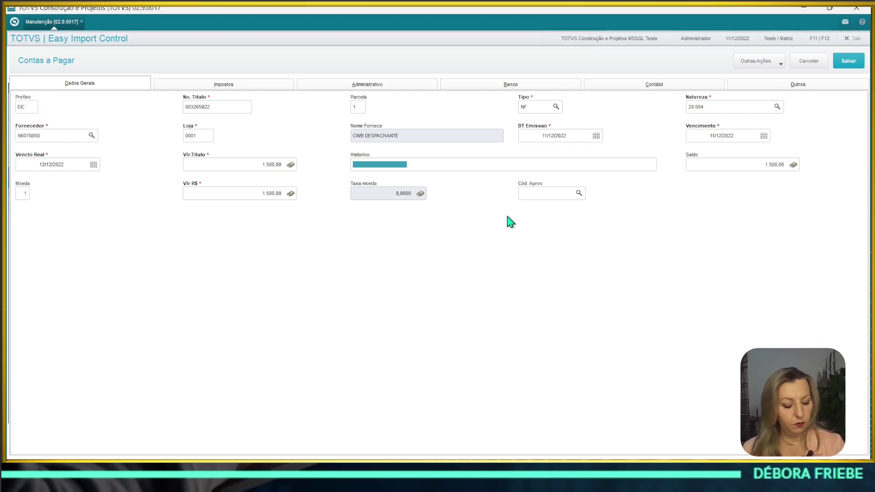
Enter "22-015 AFRMM" as the Historico, save the title, cancel adding another expense, and save the process expenses.
{"action": "type", "text": "22-015"}
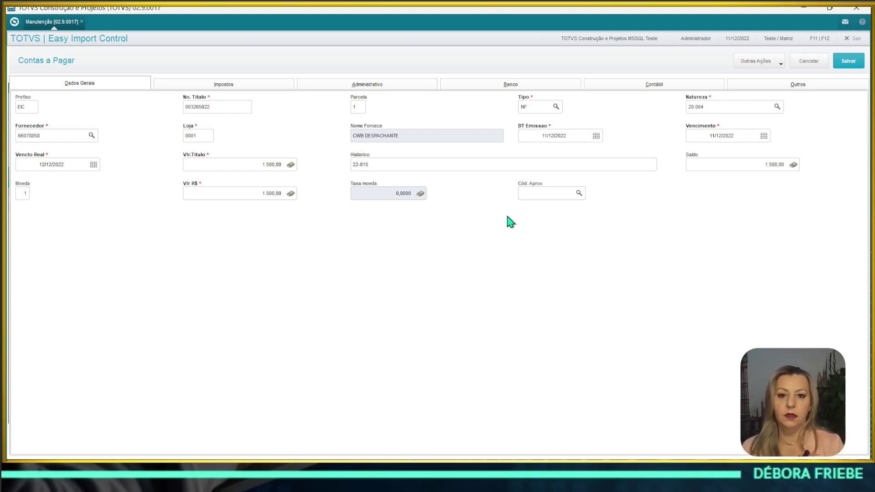
{"action": "type", "text": " AFRMM"}
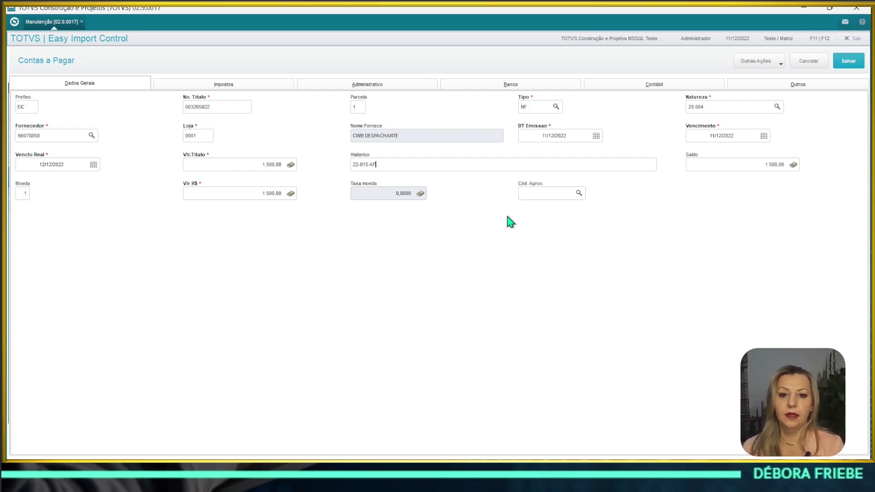
{"action": "key", "text": "Tab"}
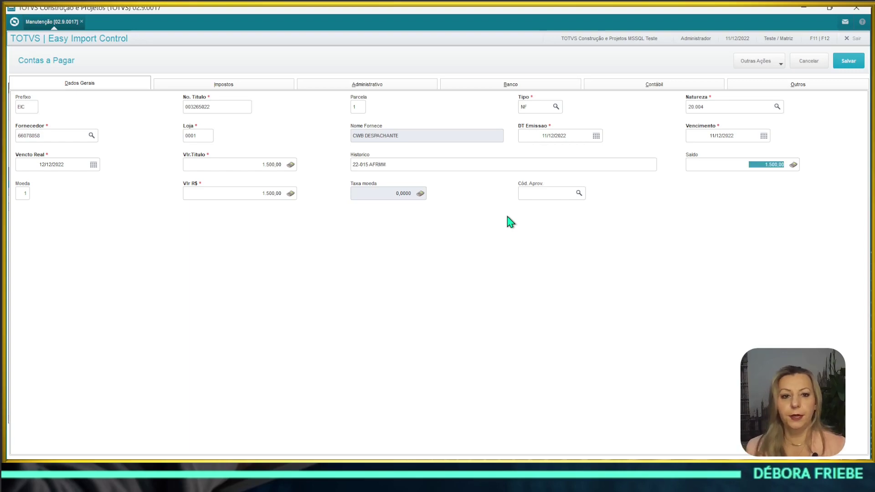
{"action": "key", "text": "ctrl+s"}
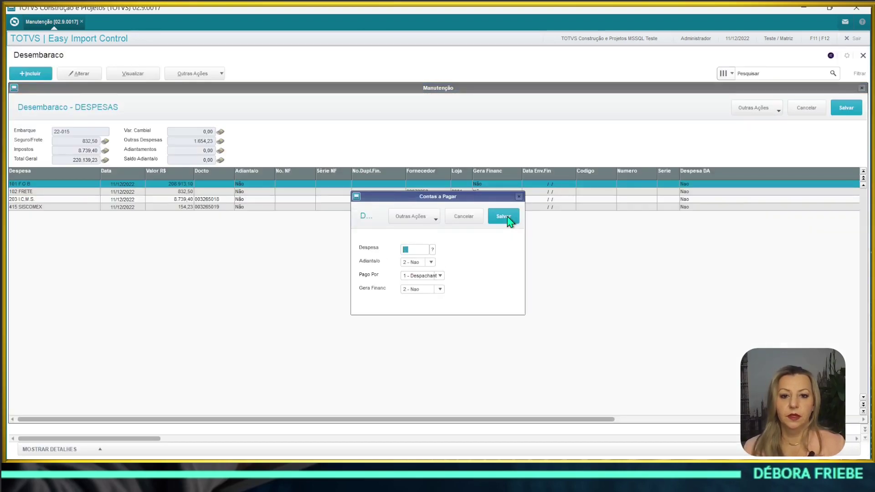
{"action": "left_click", "coordinate": [451, 216]}
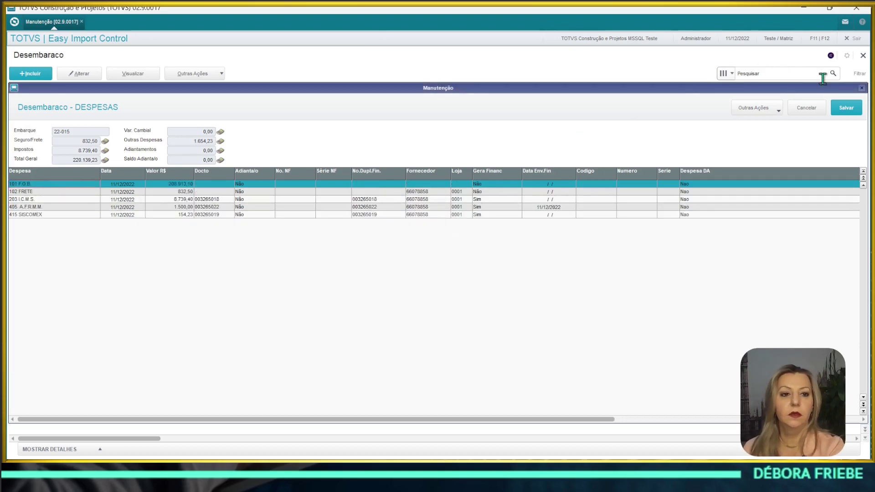
{"action": "left_click", "coordinate": [840, 110]}
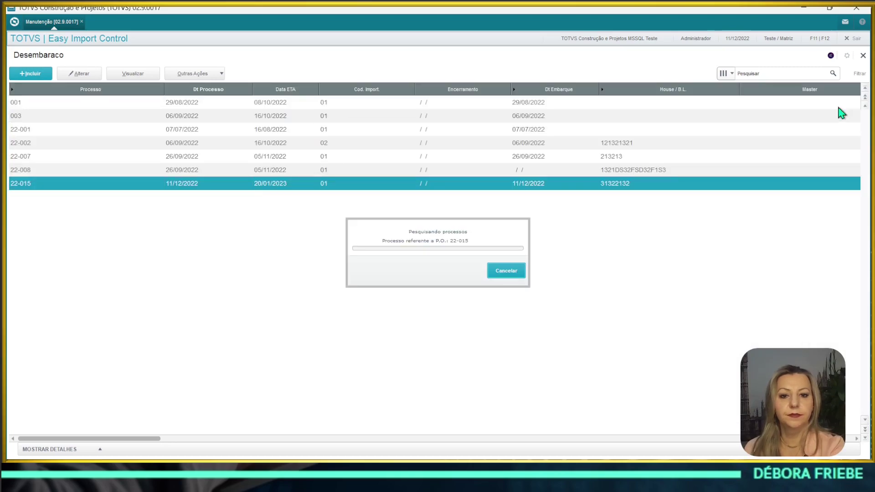
Find the FINA750 routine, open the accounts payable functions under Financeiro, and filter titles whose history contains 22-015.
{"action": "left_click", "coordinate": [16, 22]}
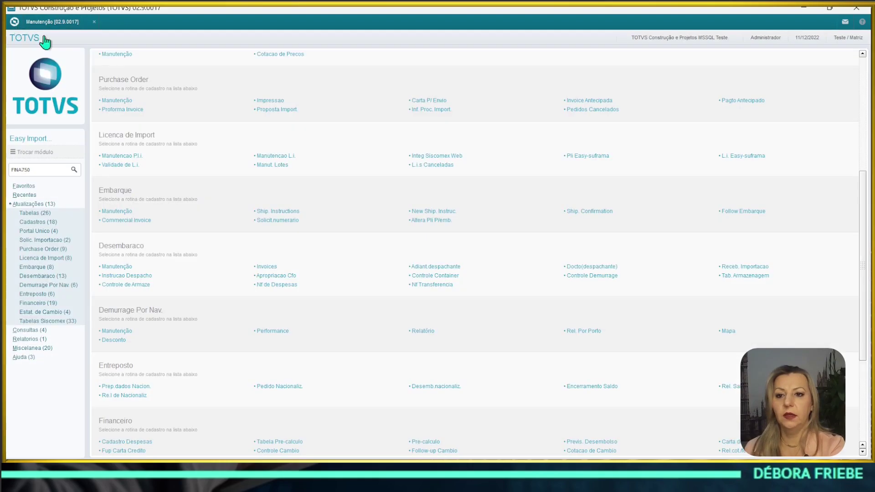
{"action": "left_click", "coordinate": [73, 170]}
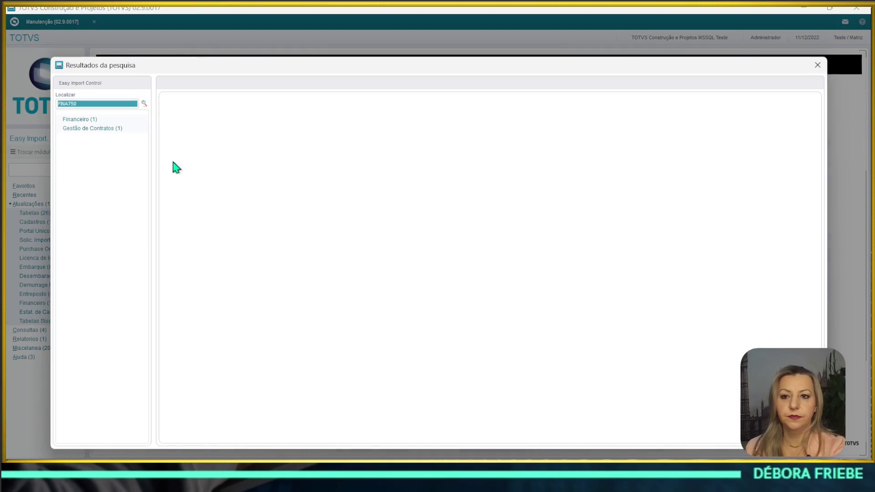
{"action": "left_click", "coordinate": [73, 120]}
{"action": "left_click", "coordinate": [187, 126]}
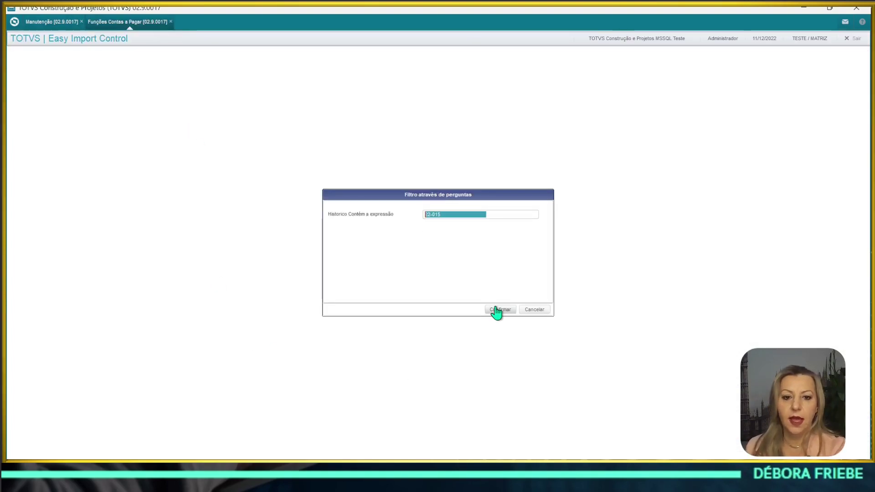
{"action": "left_click", "coordinate": [497, 310]}
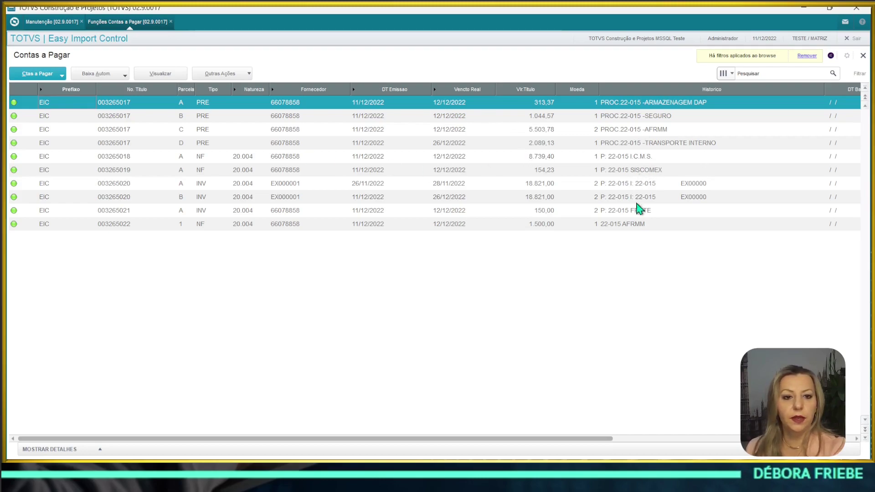
Check the new AFRMM title against the provisional AFRMM title, and close the accounts payable and Desembaraco routines.
{"action": "left_click", "coordinate": [636, 226]}
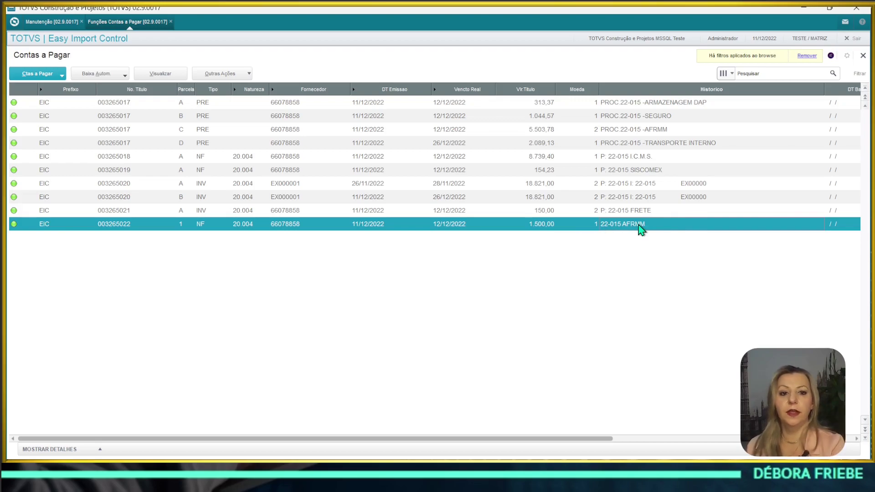
{"action": "left_click", "coordinate": [618, 130]}
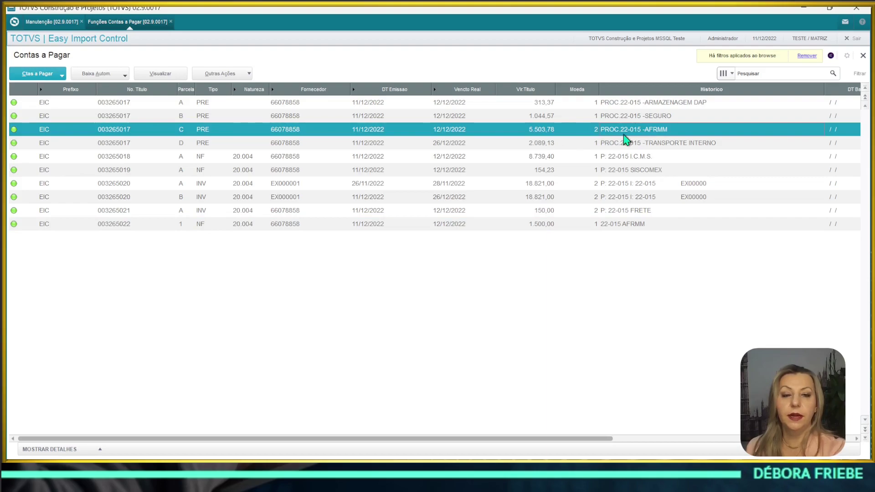
{"action": "left_click", "coordinate": [862, 56]}
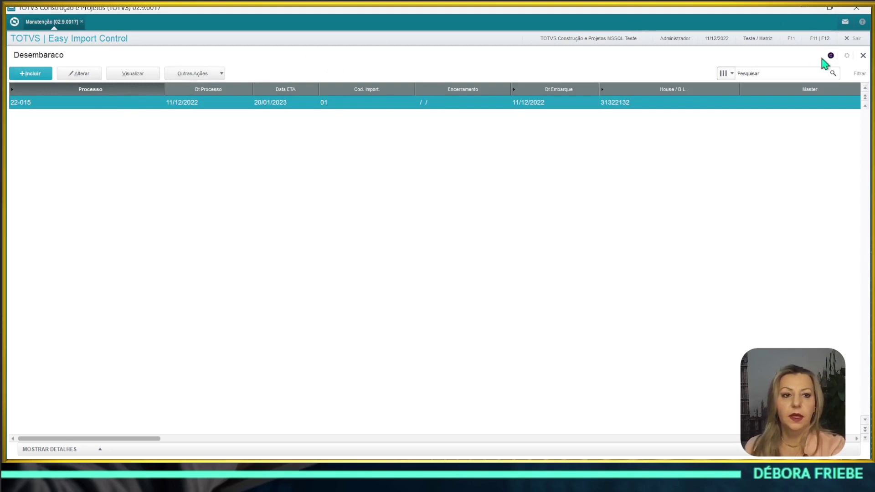
{"action": "left_click", "coordinate": [862, 55]}
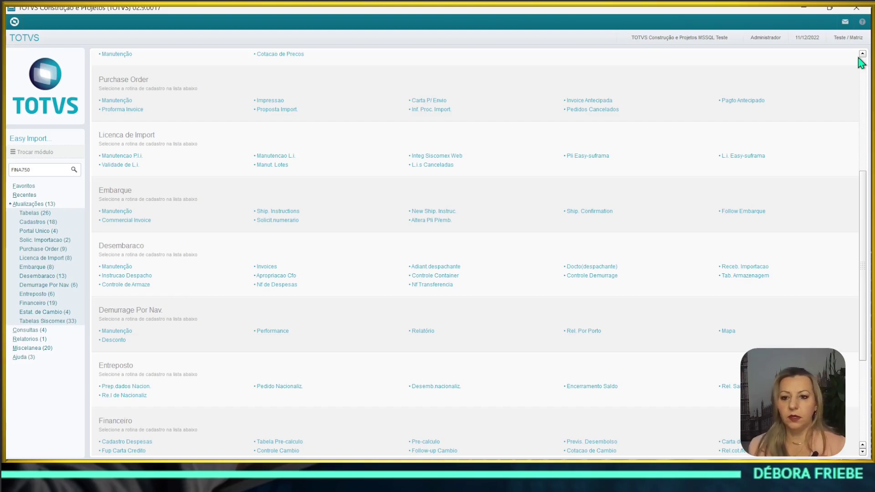
{"action": "scroll", "coordinate": [220, 45], "scroll_direction": "down", "scroll_amount": 3}
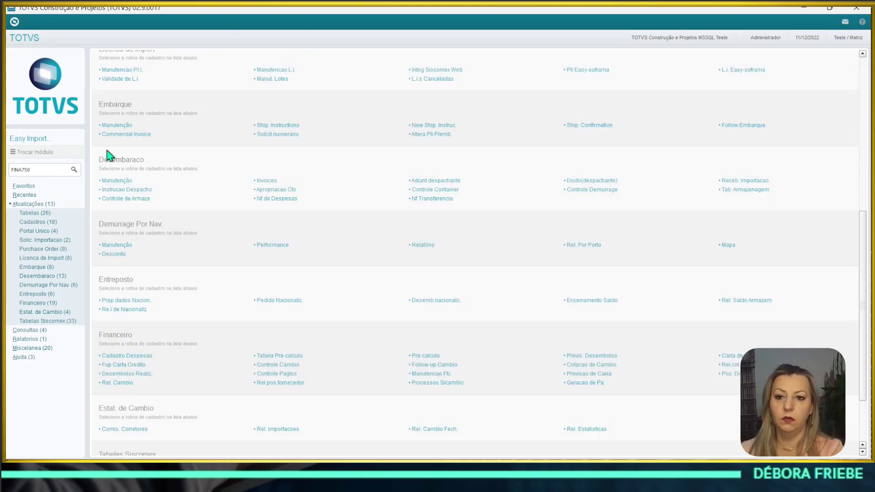
Open the Receb. Importacao routine under Desembaraco and bring up the realized cost (Custo Realiz) of process 22-015, acknowledging the differences notice.
{"action": "left_click", "coordinate": [746, 183]}
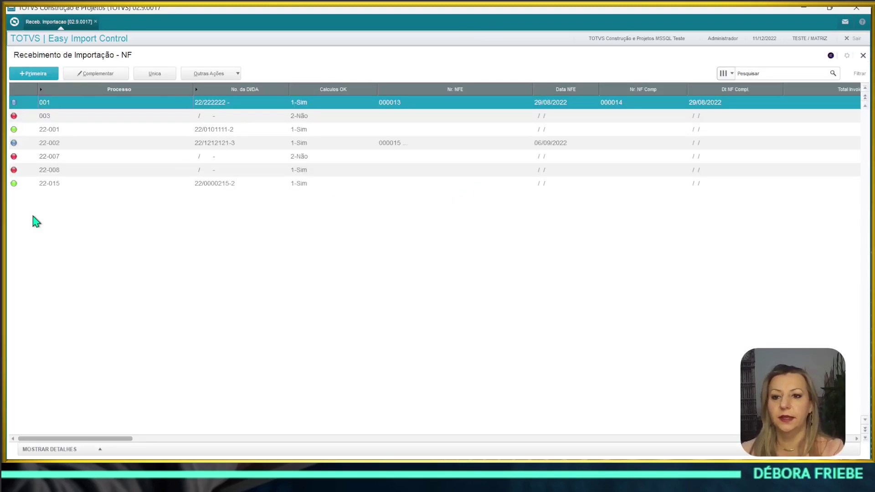
{"action": "left_click", "coordinate": [72, 188]}
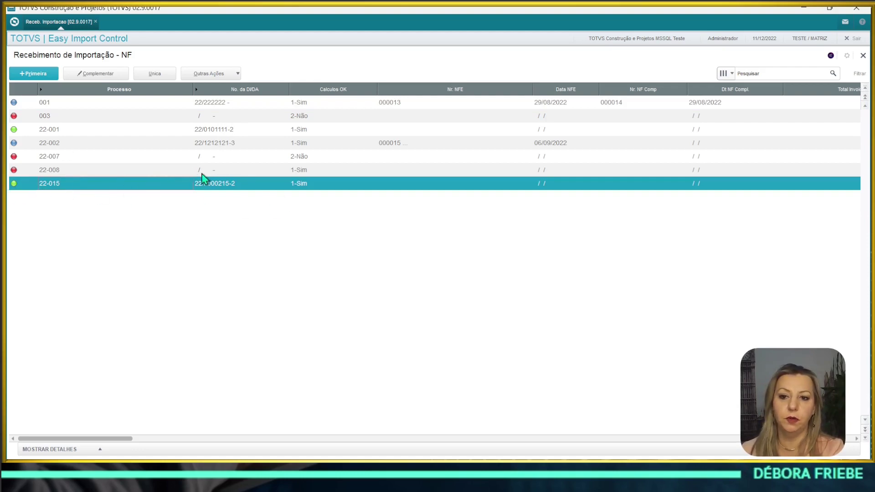
{"action": "left_click", "coordinate": [229, 76]}
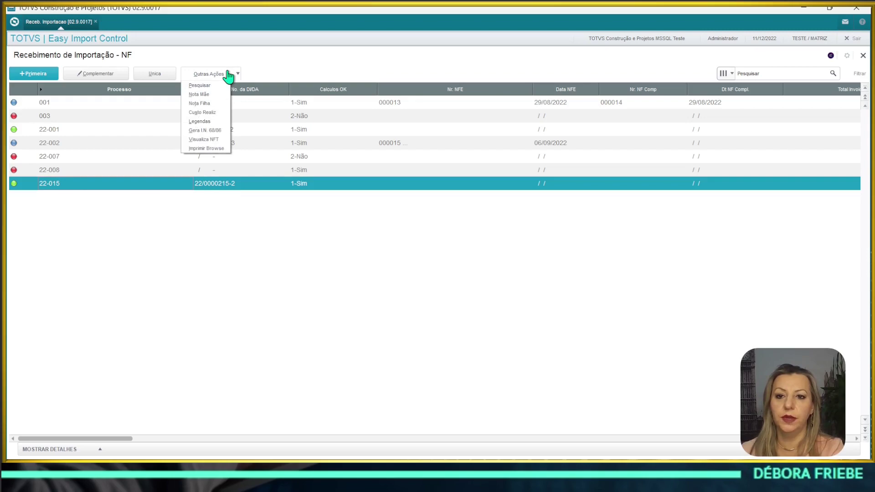
{"action": "left_click", "coordinate": [213, 114]}
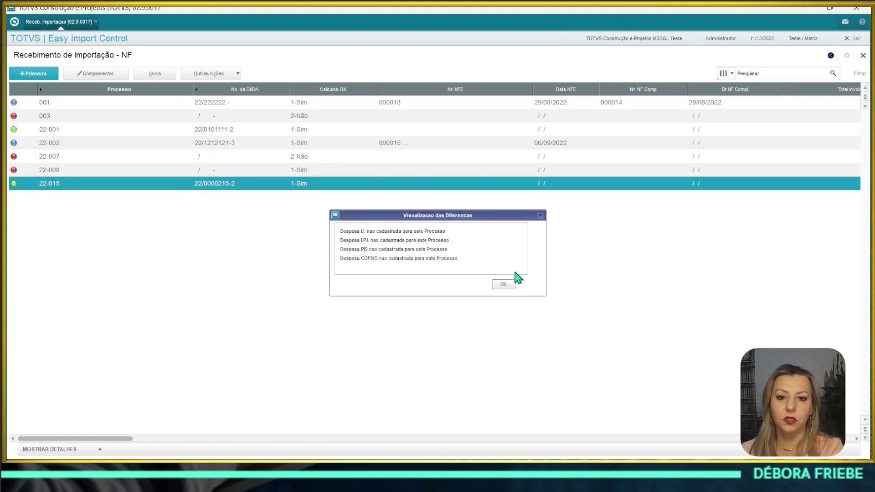
{"action": "left_click", "coordinate": [502, 284]}
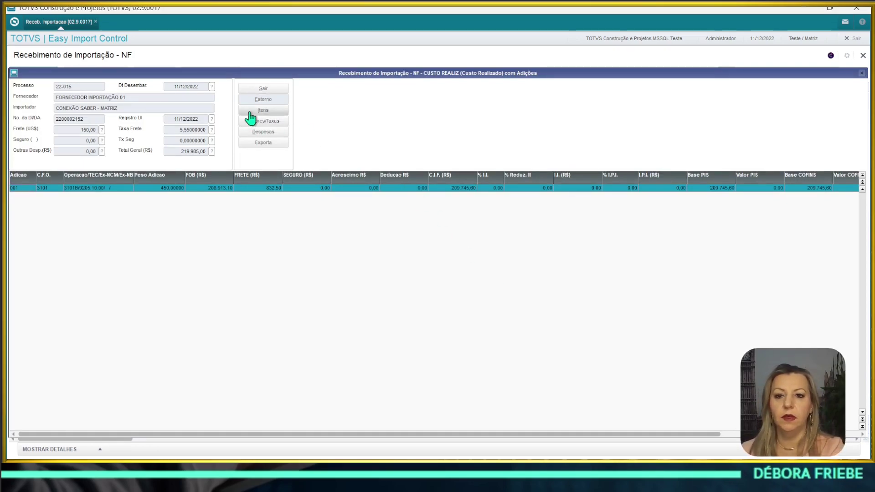
Review the realized cost's Valores/Taxas, its items and their totals, and exit back to the process list.
{"action": "left_click", "coordinate": [274, 122]}
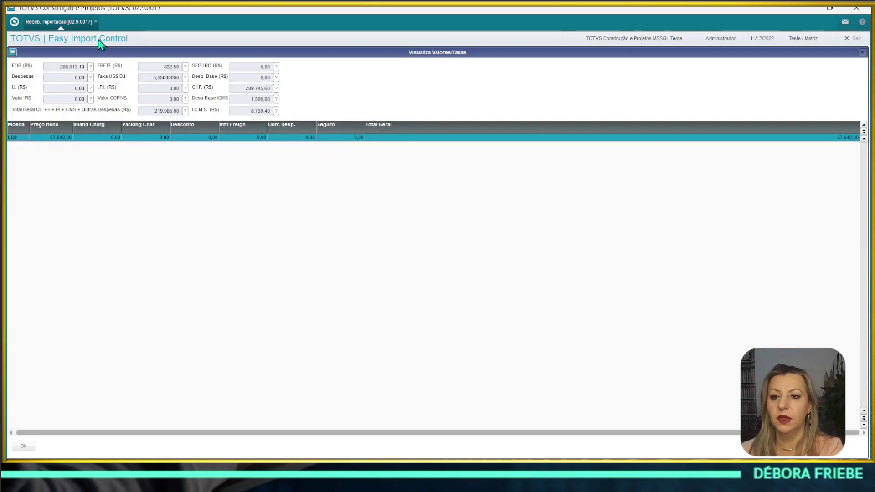
{"action": "left_click", "coordinate": [861, 54]}
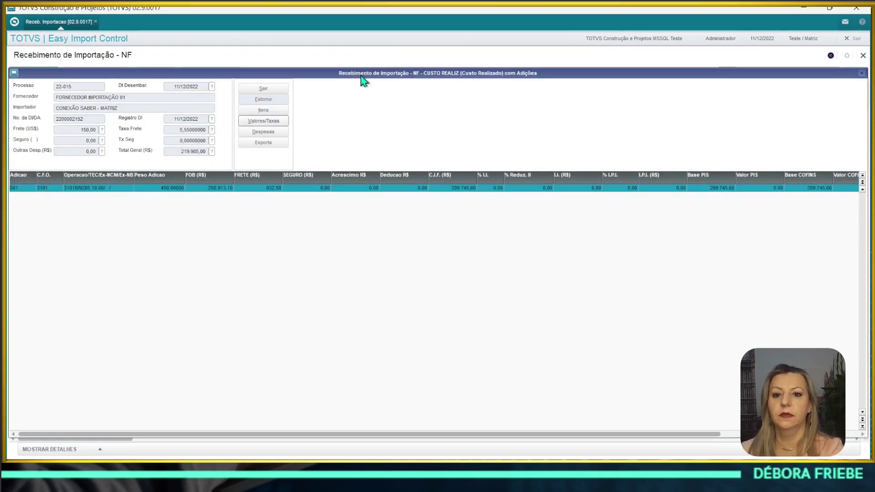
{"action": "left_click", "coordinate": [268, 115]}
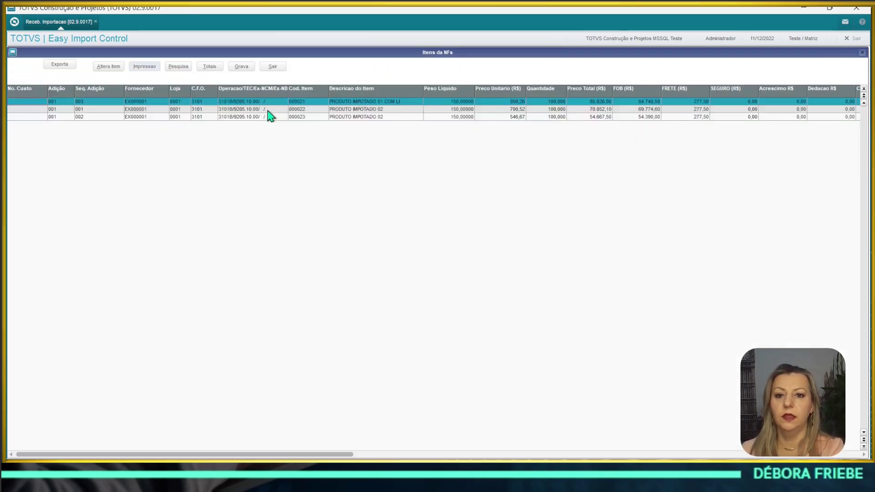
{"action": "left_click", "coordinate": [208, 67]}
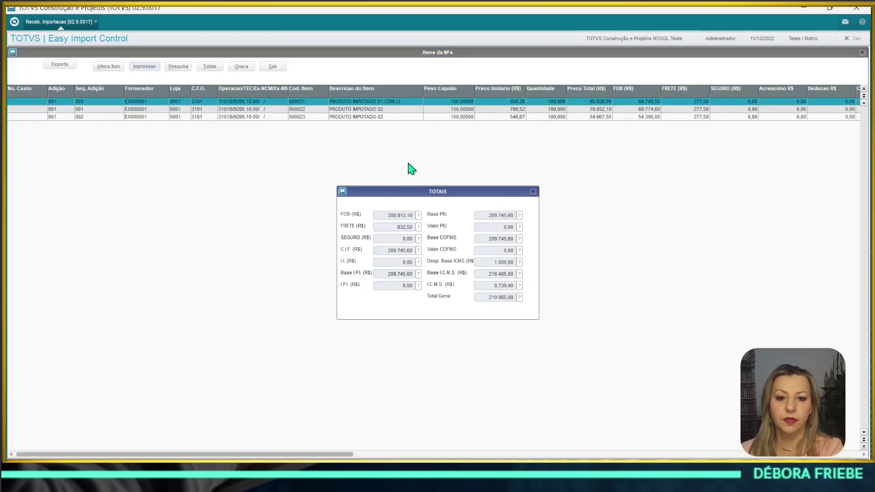
{"action": "left_click", "coordinate": [533, 192]}
{"action": "left_click", "coordinate": [278, 68]}
{"action": "left_click", "coordinate": [276, 89]}
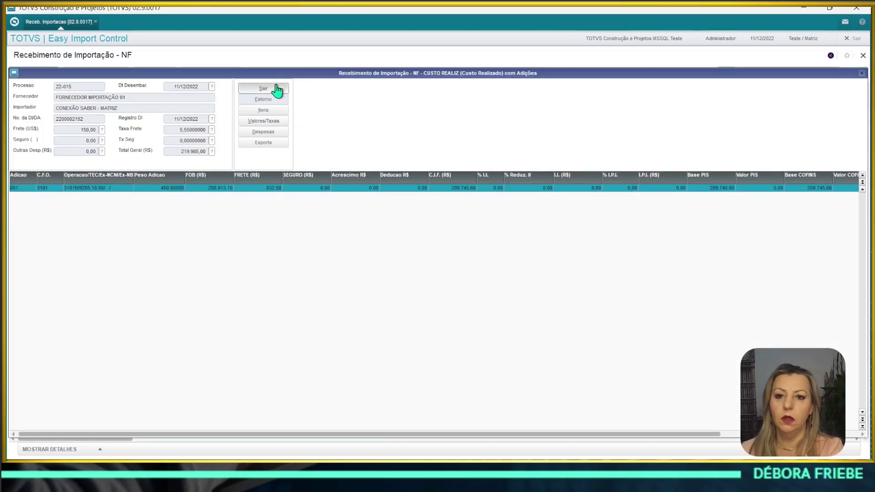
Generate the Unica nota fiscal for process 22-015 from its items, using serie 1 and number 000017, and exit to the process list.
{"action": "left_click", "coordinate": [203, 77]}
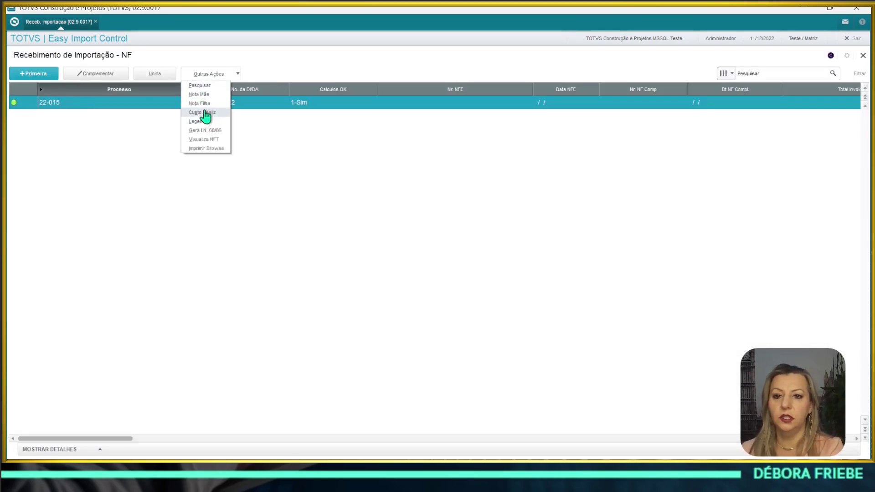
{"action": "left_click", "coordinate": [145, 74]}
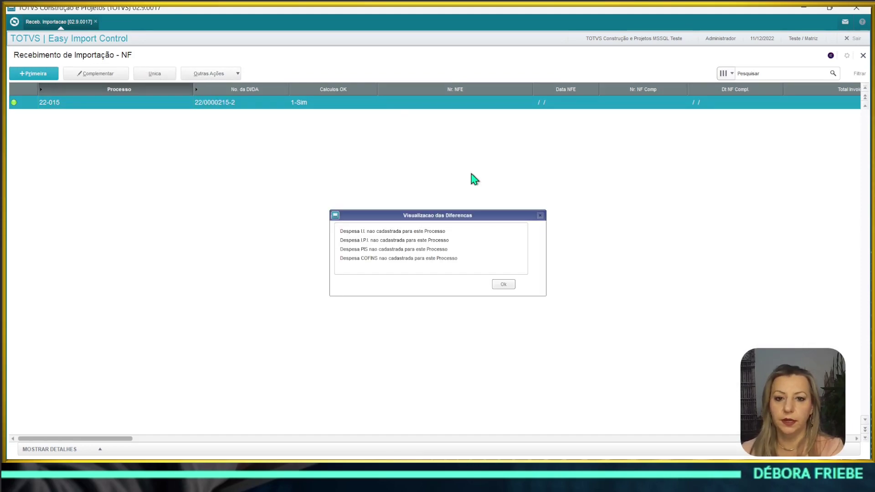
{"action": "left_click", "coordinate": [503, 285]}
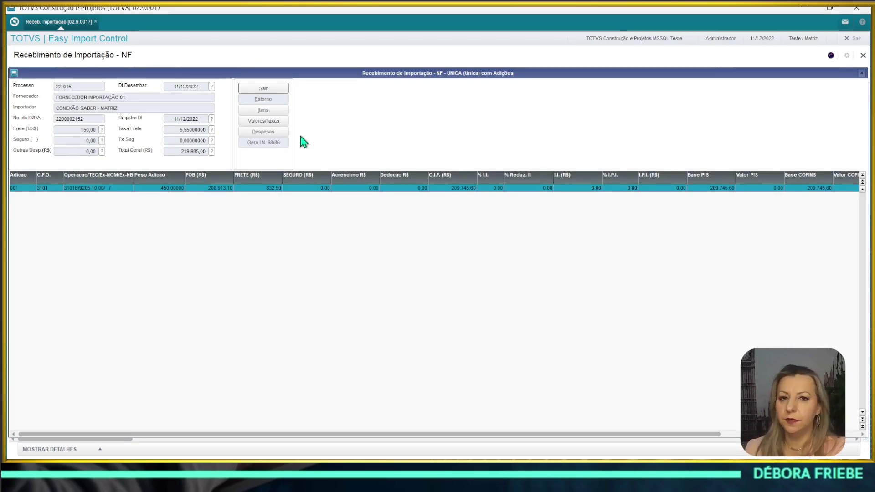
{"action": "left_click", "coordinate": [272, 112]}
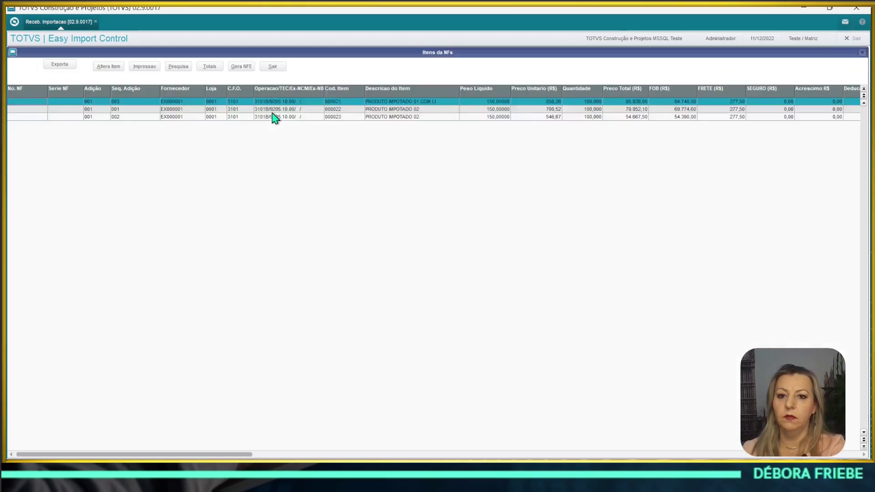
{"action": "left_click", "coordinate": [240, 68]}
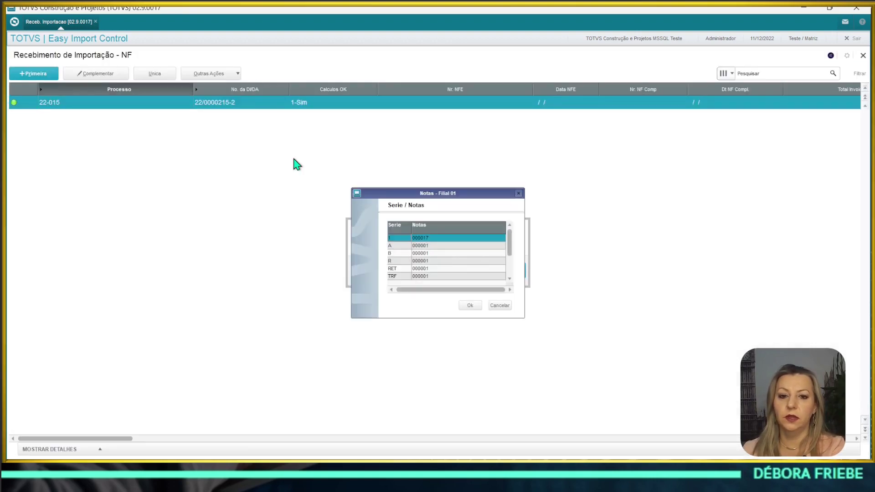
{"action": "left_click", "coordinate": [470, 307]}
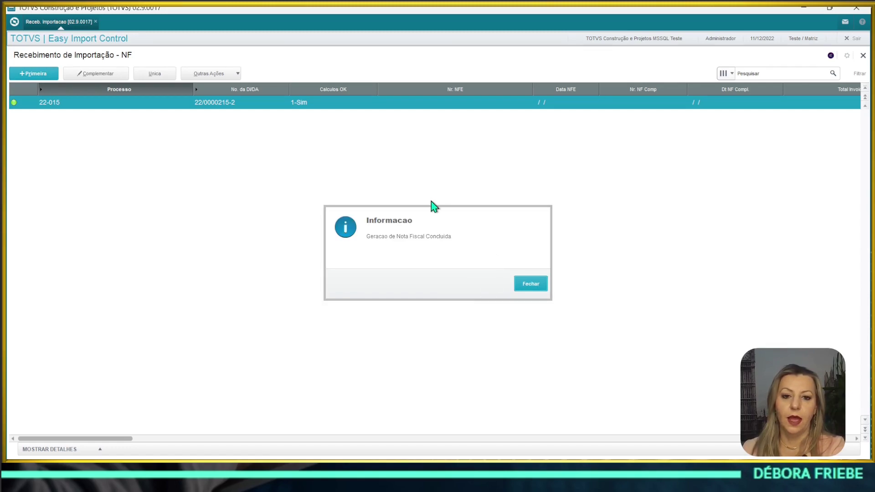
{"action": "left_click", "coordinate": [534, 286]}
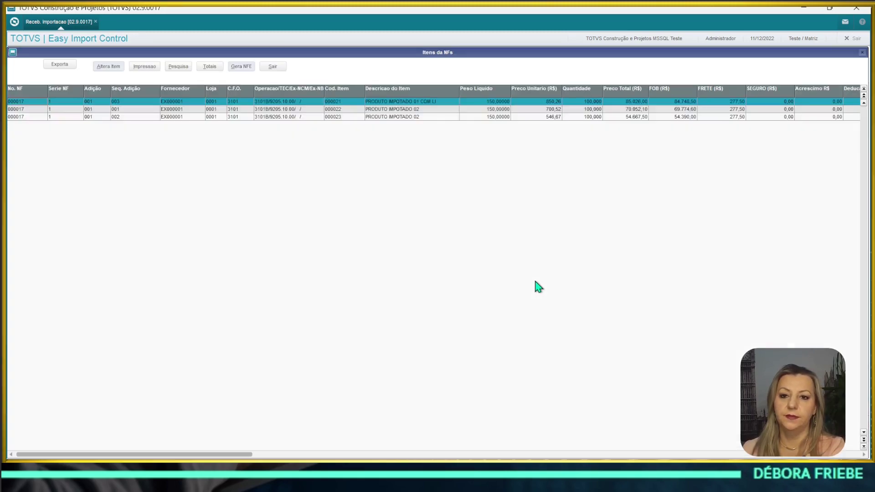
{"action": "left_click", "coordinate": [272, 66]}
{"action": "left_click", "coordinate": [273, 88]}
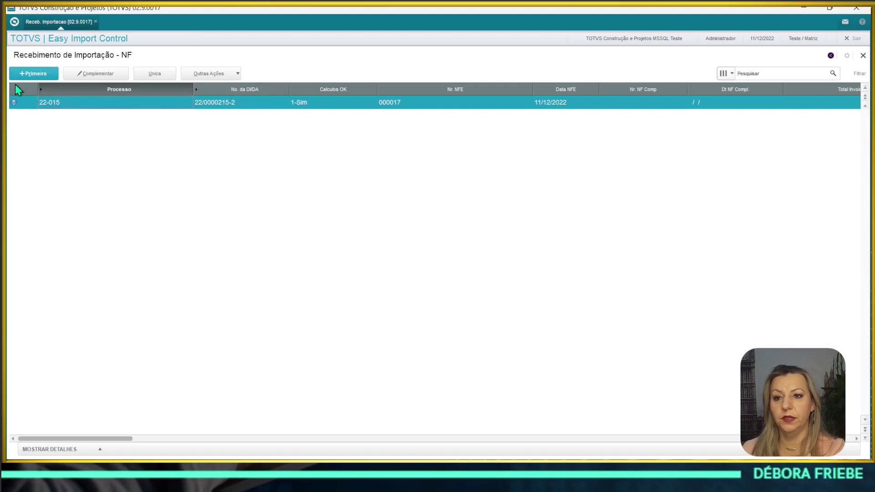
Search the routines for MATA103 and open Documento Entrada from the Compras module.
{"action": "left_click", "coordinate": [15, 22]}
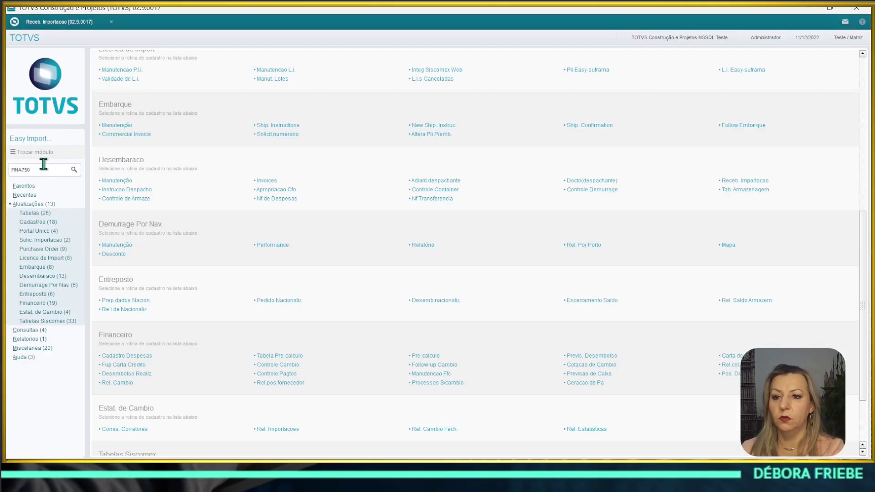
{"action": "left_click", "coordinate": [43, 165]}
{"action": "type", "text": "A"}
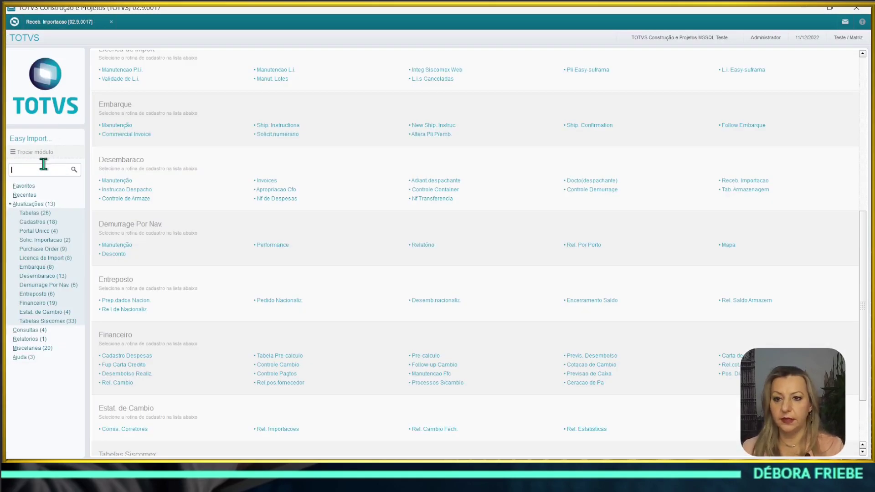
{"action": "type", "text": "MATA103"}
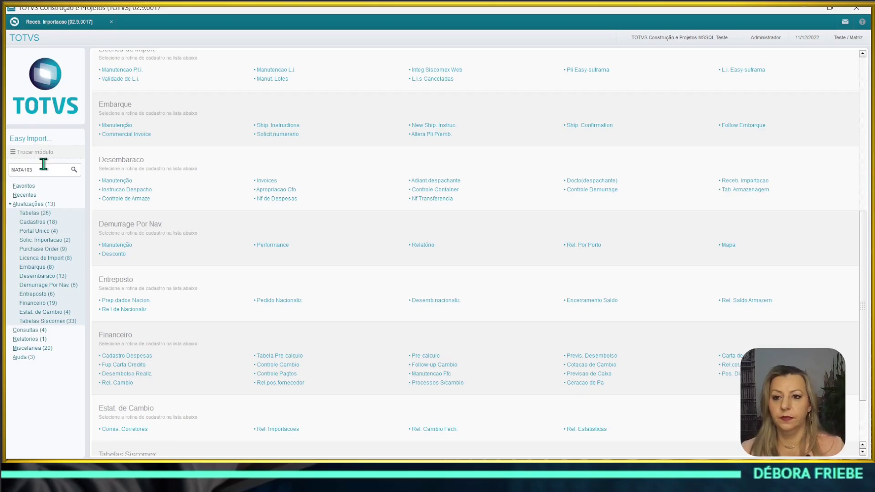
{"action": "left_click", "coordinate": [73, 170]}
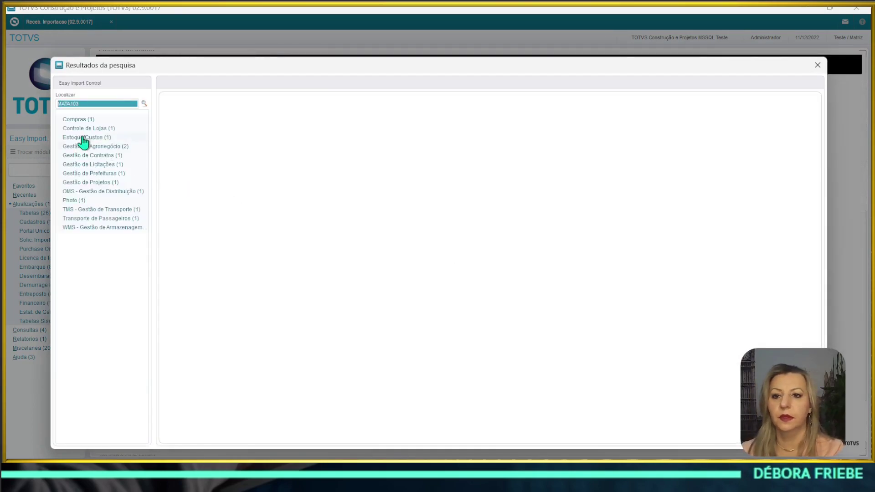
{"action": "left_click", "coordinate": [78, 120]}
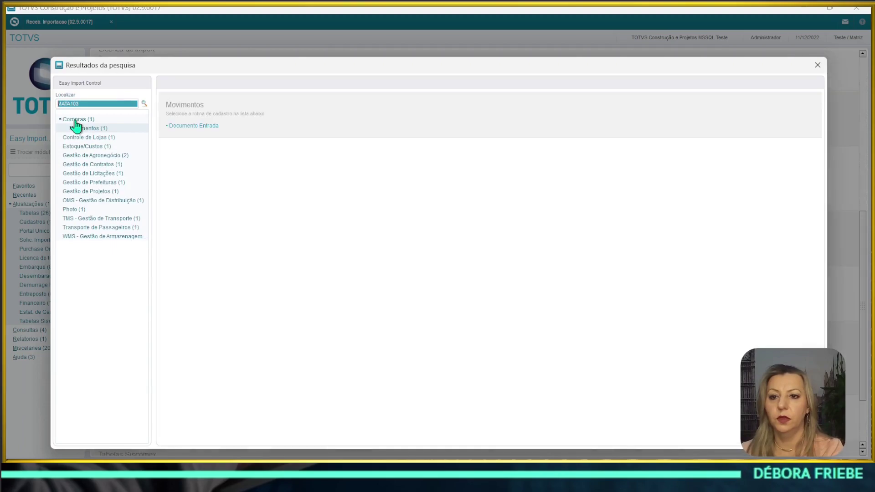
{"action": "left_click", "coordinate": [187, 126]}
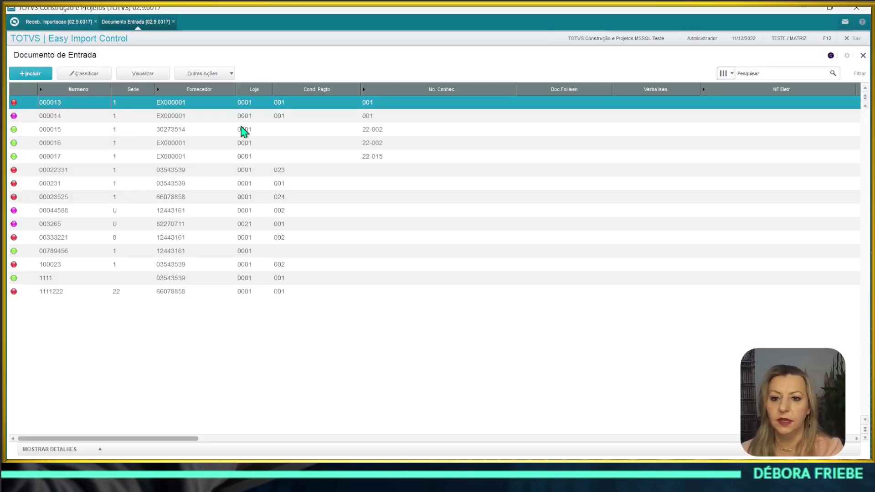
Open the entry document of process 22-015 for classification and check its taxes under Impostos.
{"action": "left_click", "coordinate": [443, 91]}
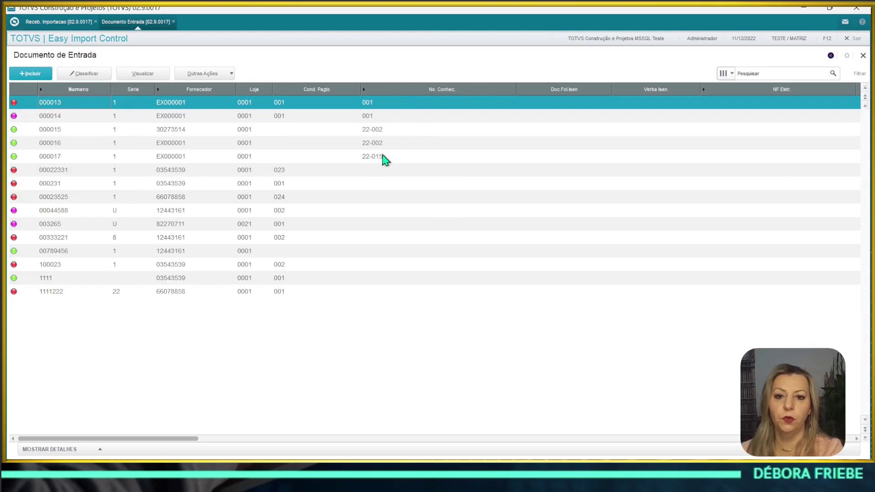
{"action": "left_click", "coordinate": [388, 156]}
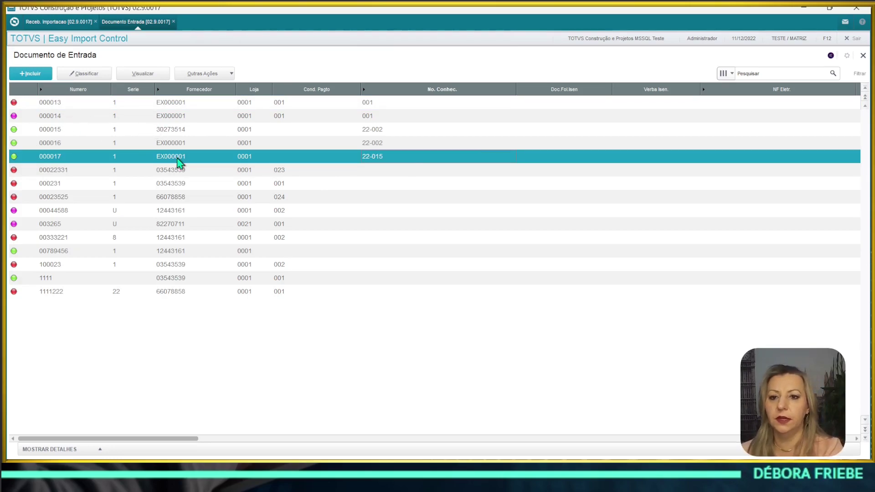
{"action": "left_click", "coordinate": [91, 76]}
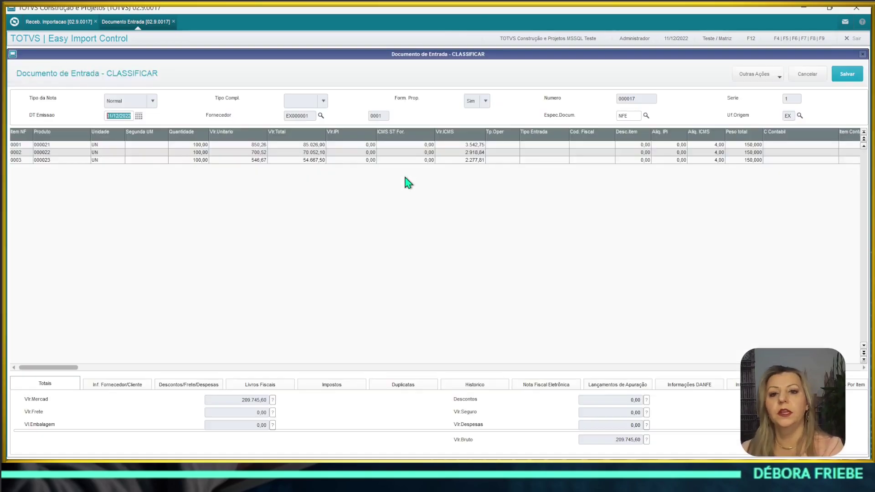
{"action": "left_click", "coordinate": [345, 385]}
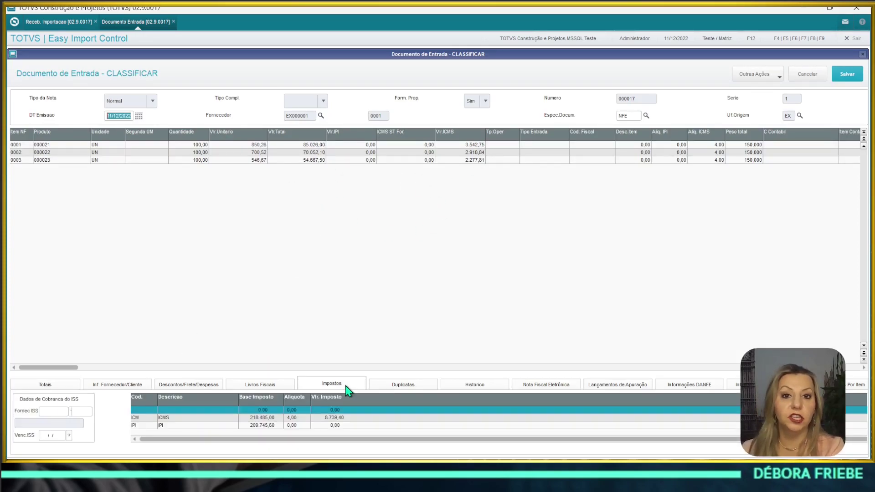